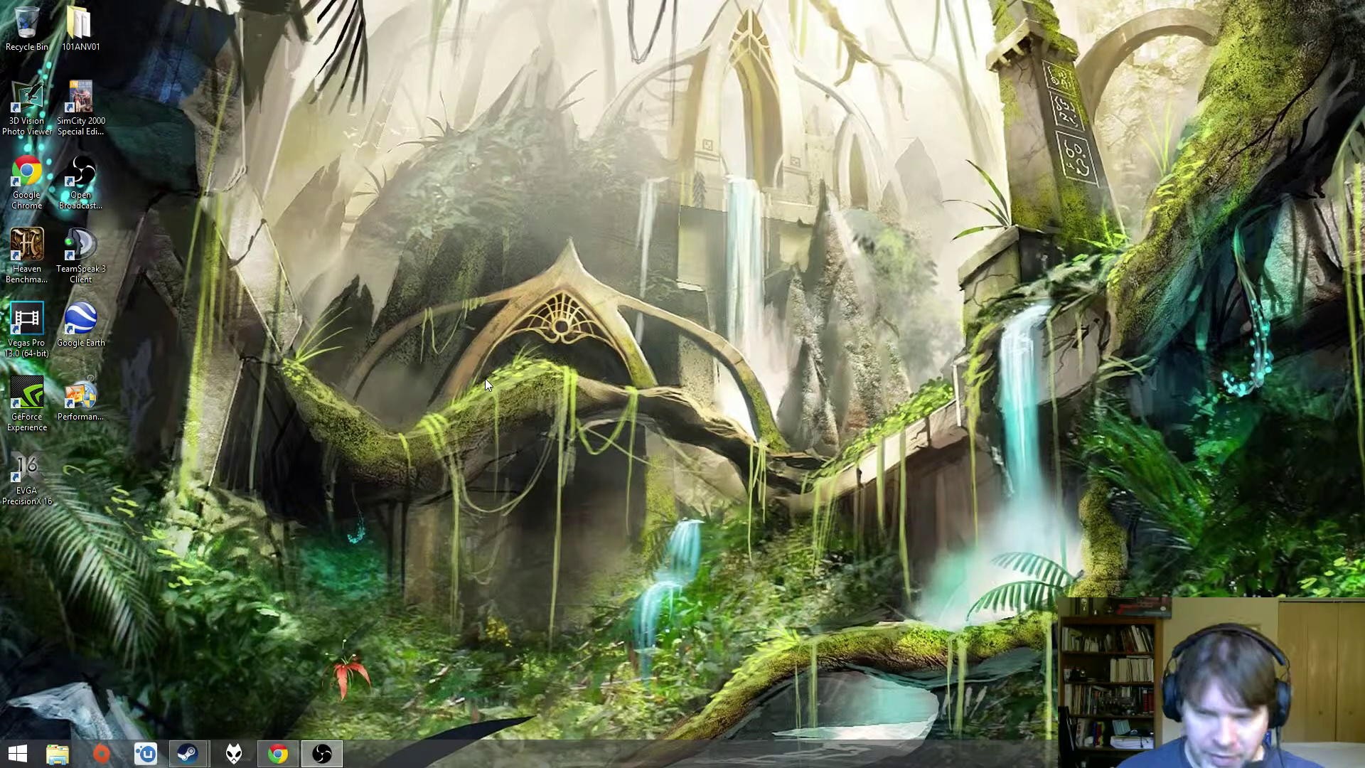
- Examine the Start screen and the corner navigation and Start screen options in the taskbar's properties
left_click(16, 755)
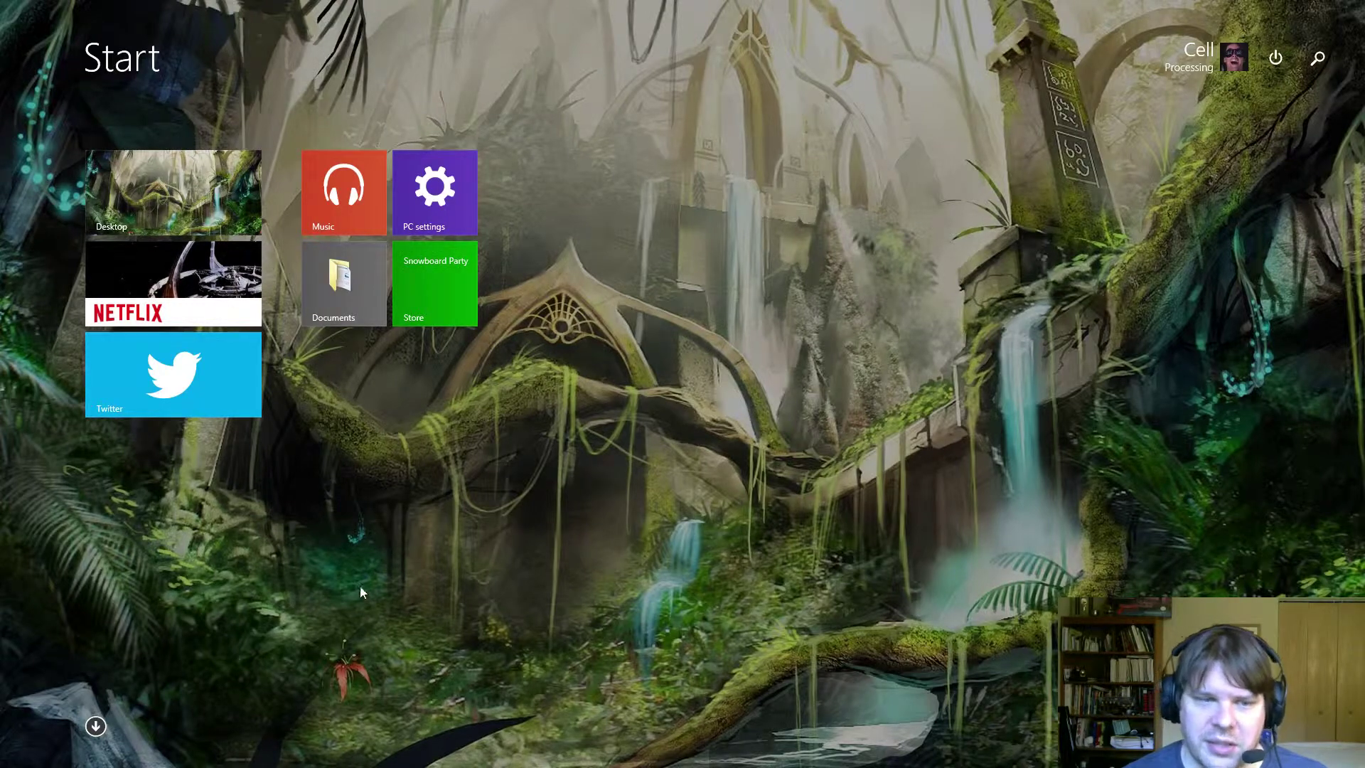
left_click(201, 210)
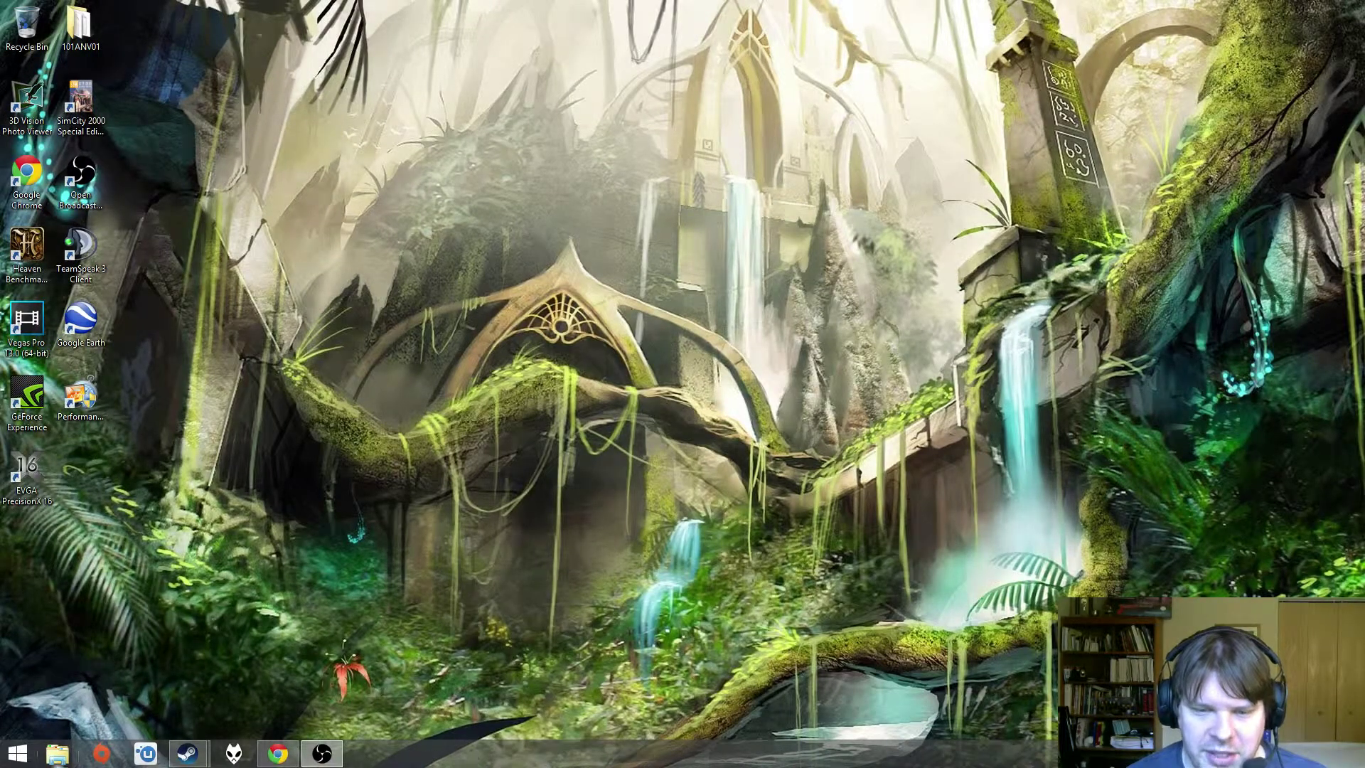
right_click(503, 759)
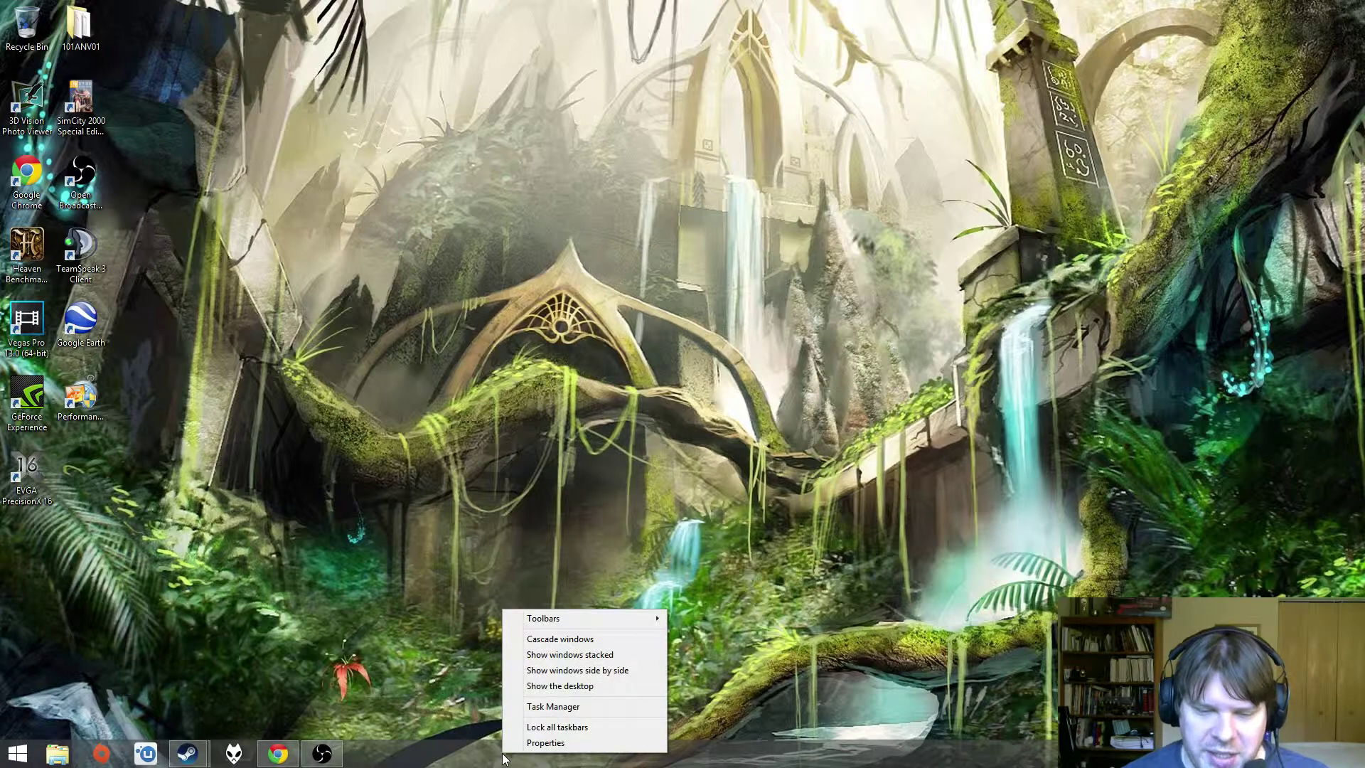
left_click(555, 743)
left_click_drag(83, 373, 464, 229)
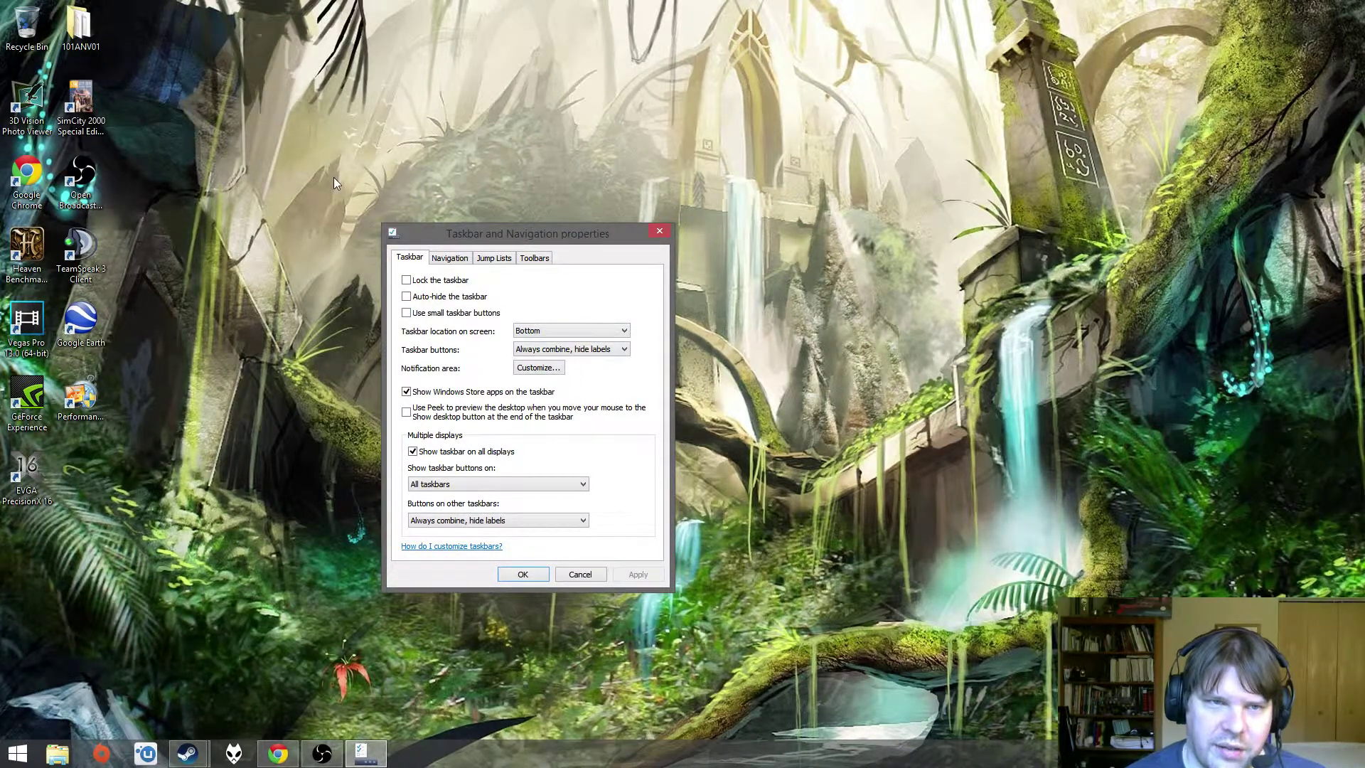
left_click(458, 261)
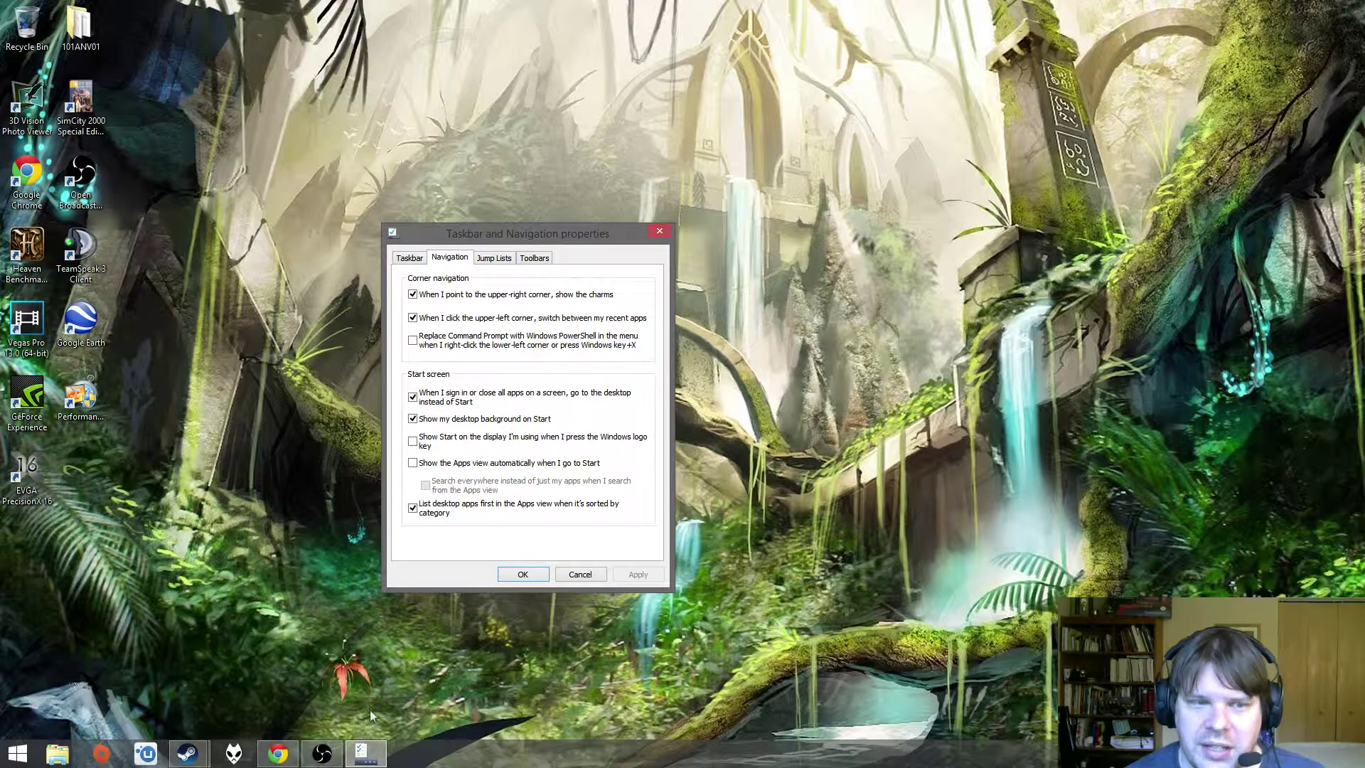
left_click(660, 231)
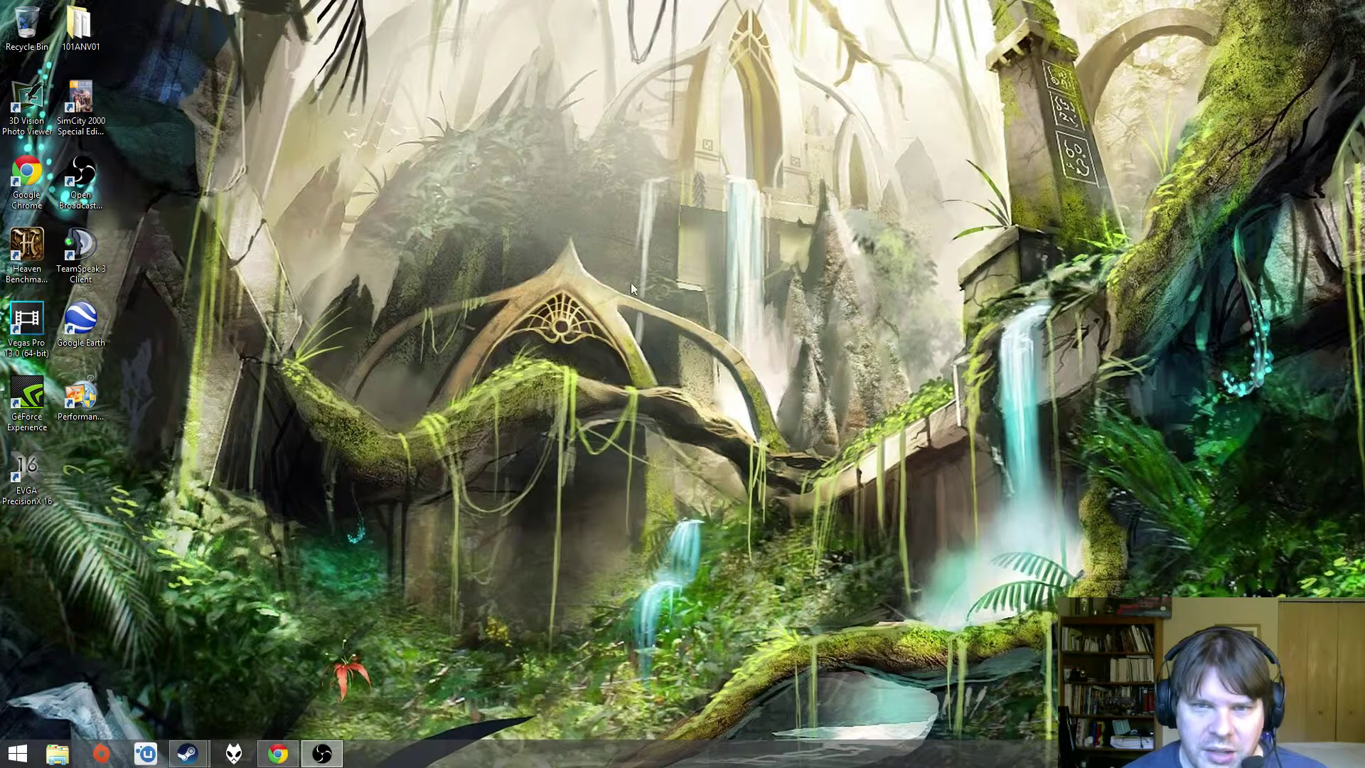
left_click(21, 755)
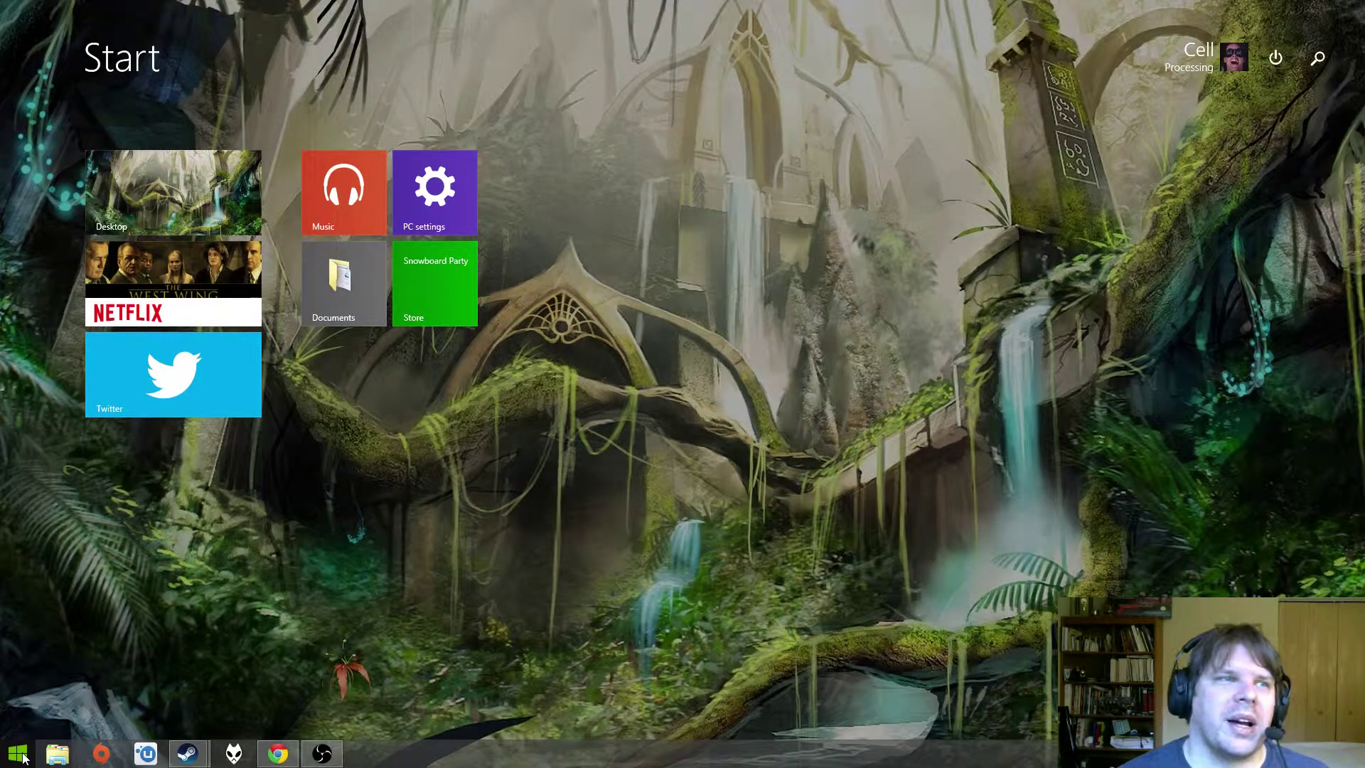
left_click(22, 755)
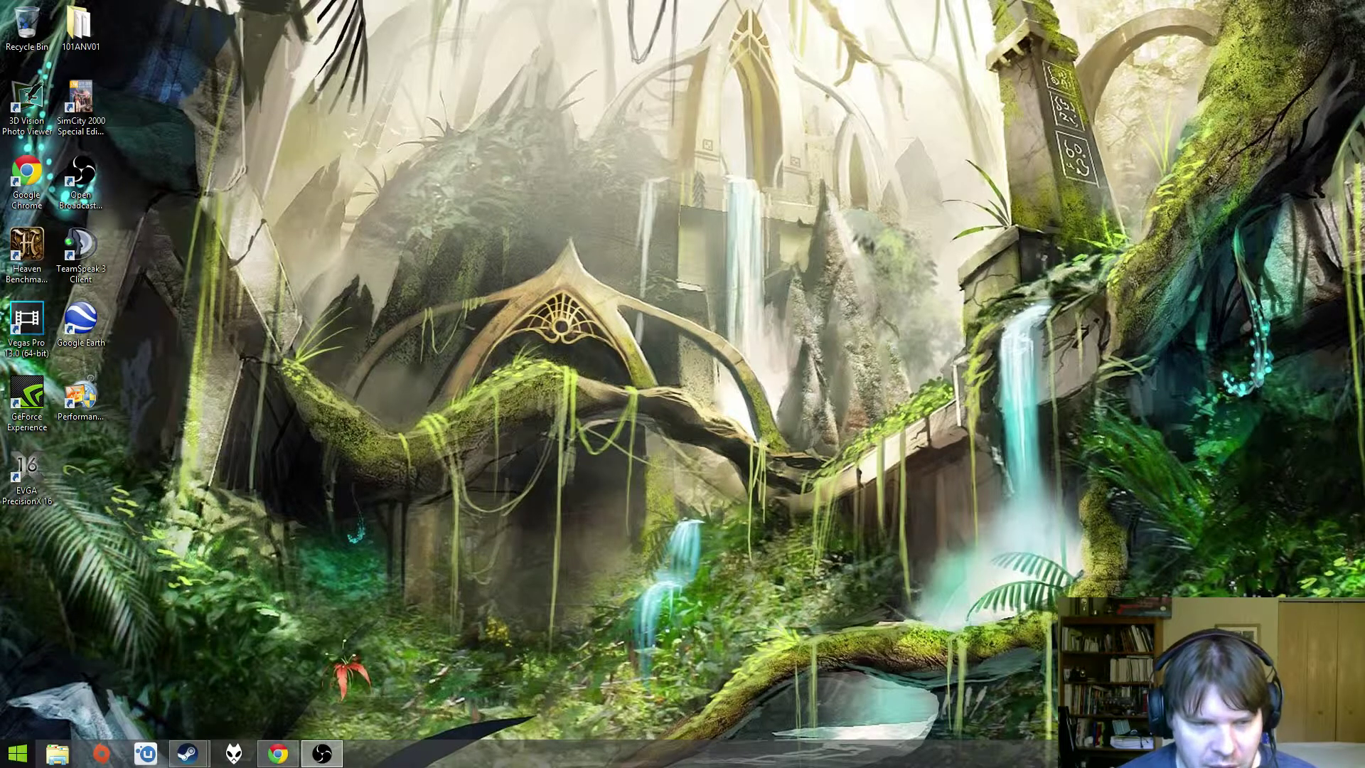
- Open the computer's advanced system settings and bring up the Performance Options for visual effects
right_click(17, 757)
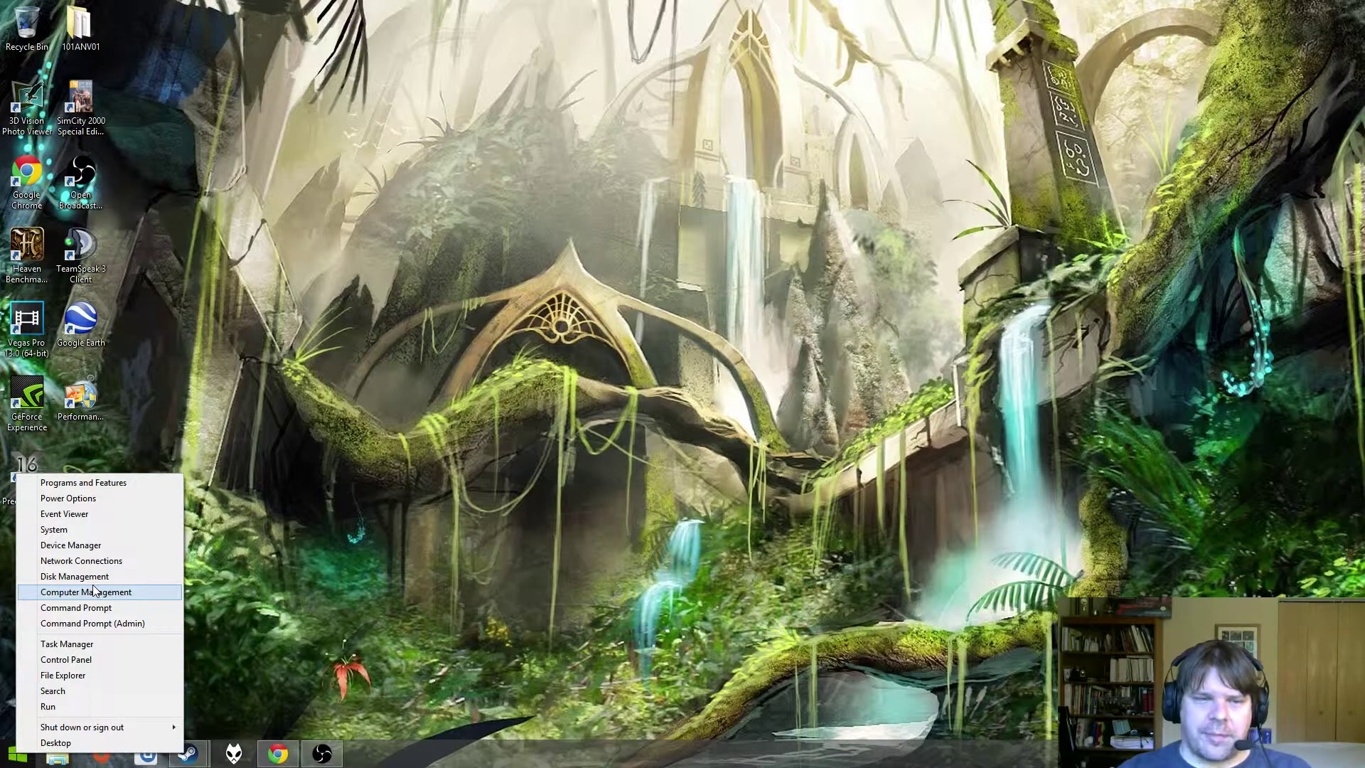
left_click(61, 533)
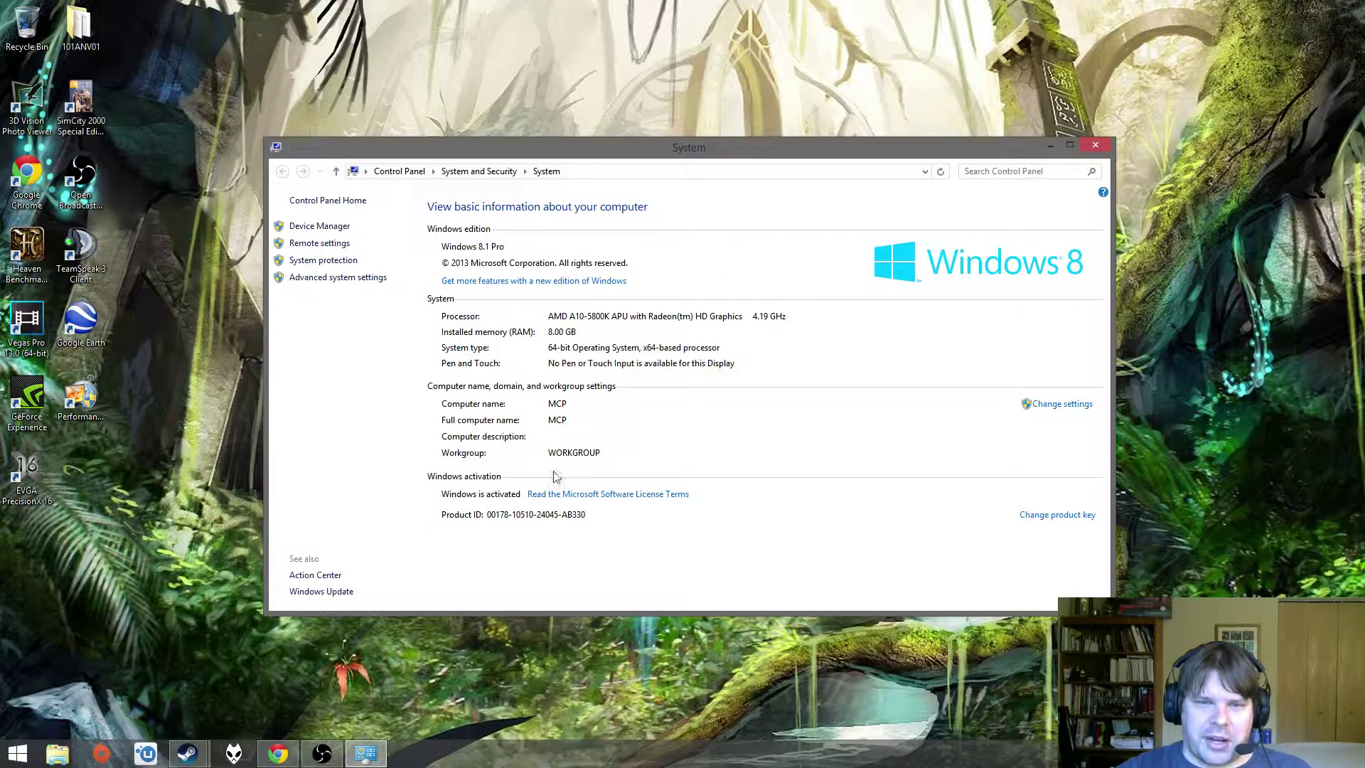
left_click(325, 279)
left_click_drag(284, 162, 583, 219)
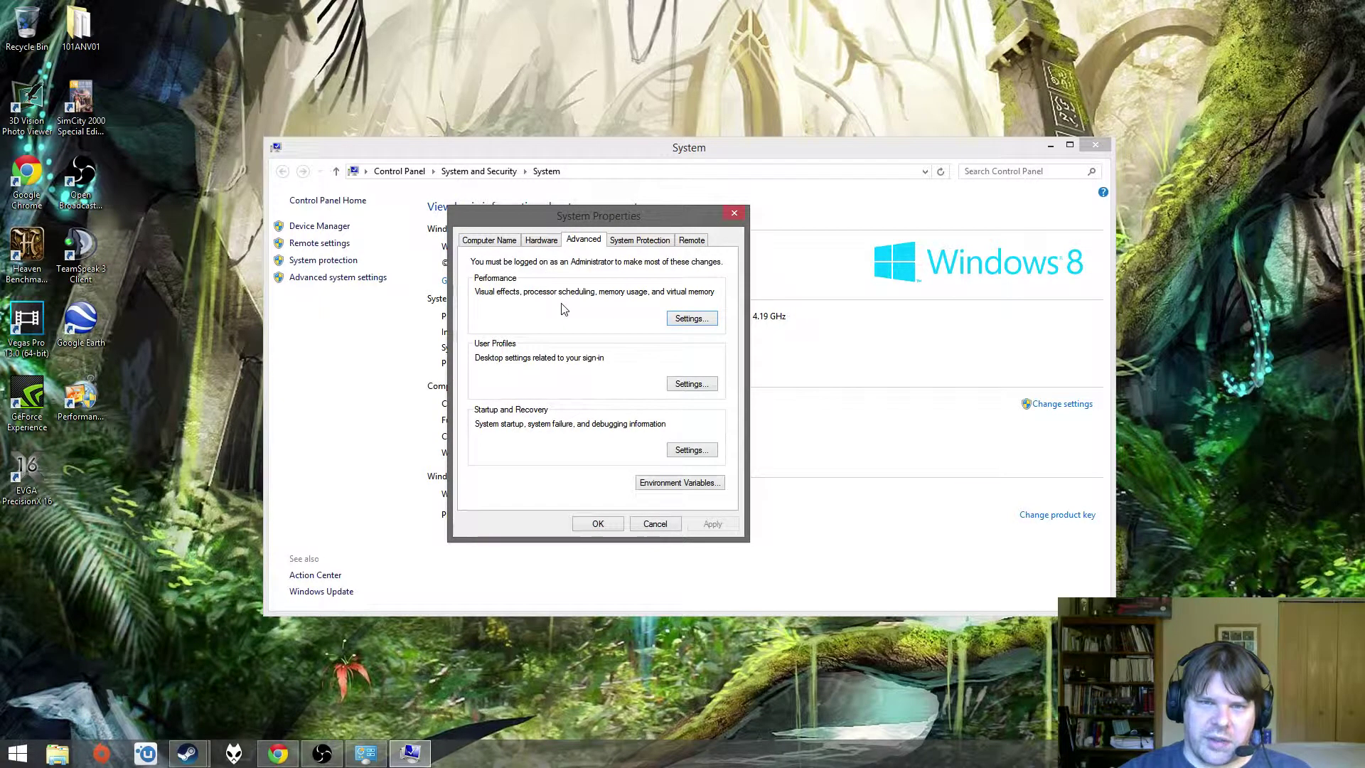
left_click(685, 321)
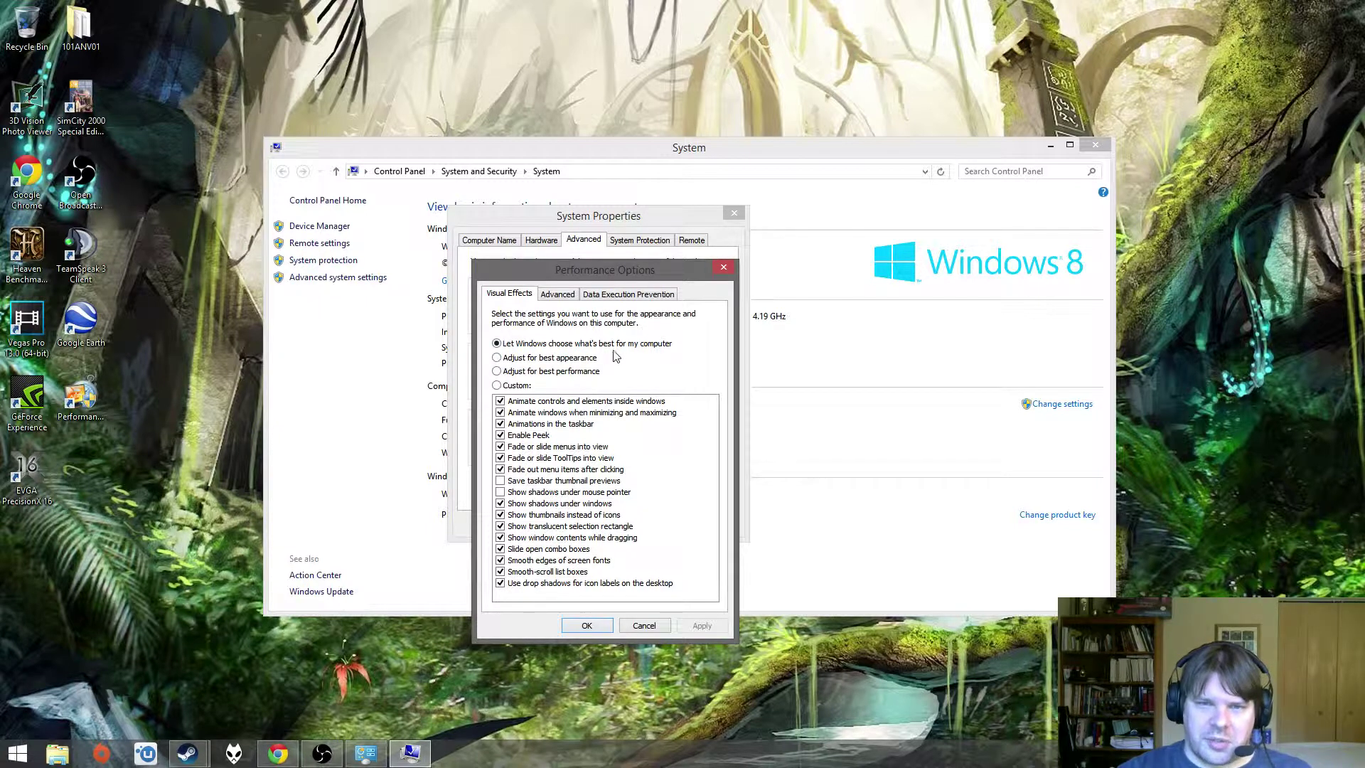
- Set visual effects to Custom and apply with control, window and taskbar animations, Peek, and the menu, ToolTip and menu-item fades disabled
left_click(497, 386)
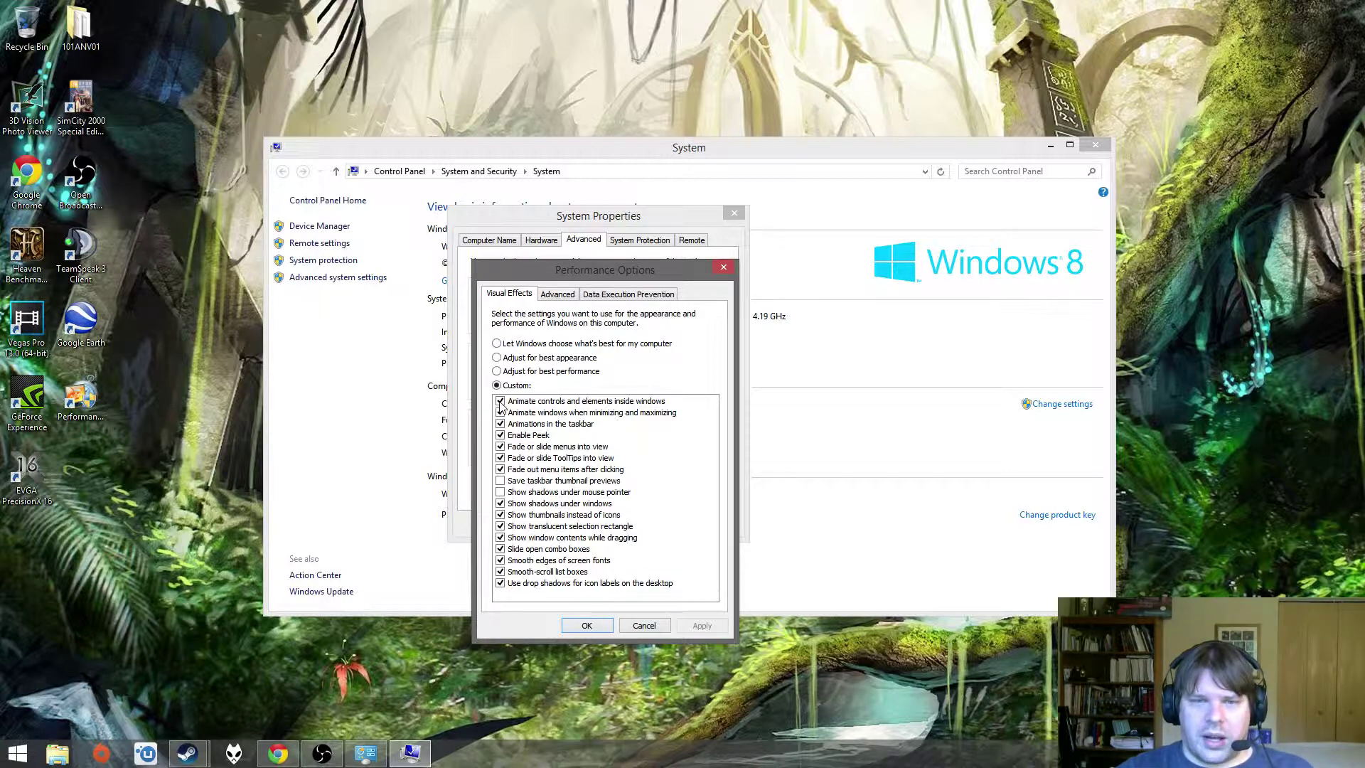
left_click(500, 402)
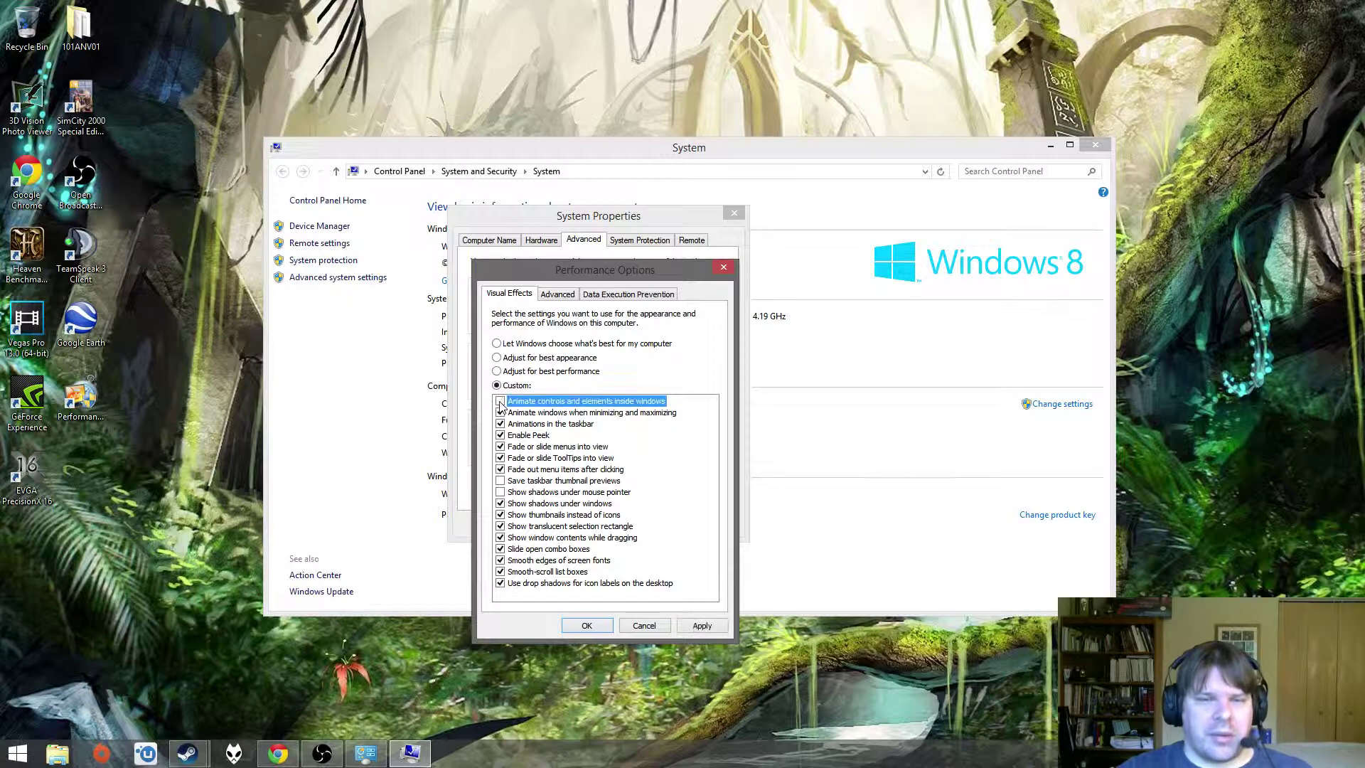
left_click(500, 413)
left_click(500, 425)
left_click(501, 435)
left_click(500, 446)
left_click(501, 458)
left_click(500, 469)
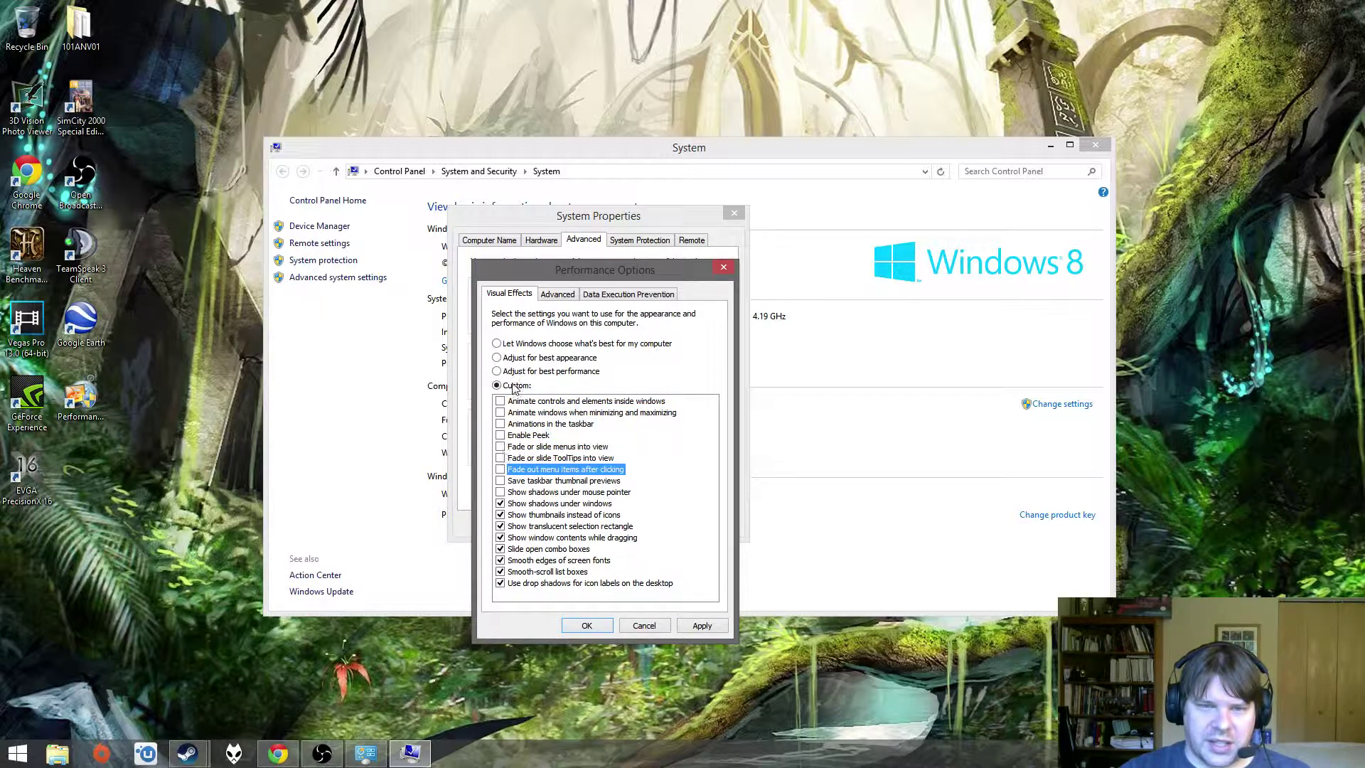
left_click(707, 619)
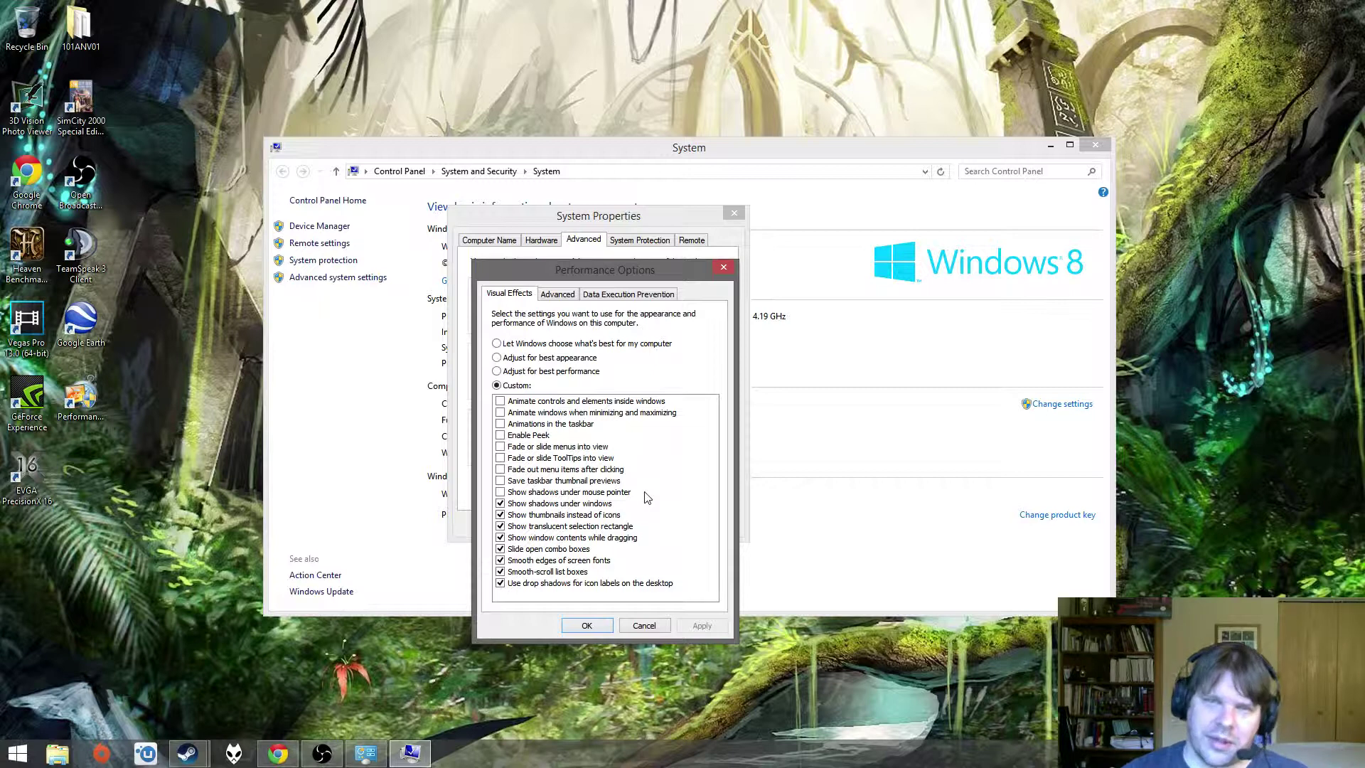
left_click(587, 626)
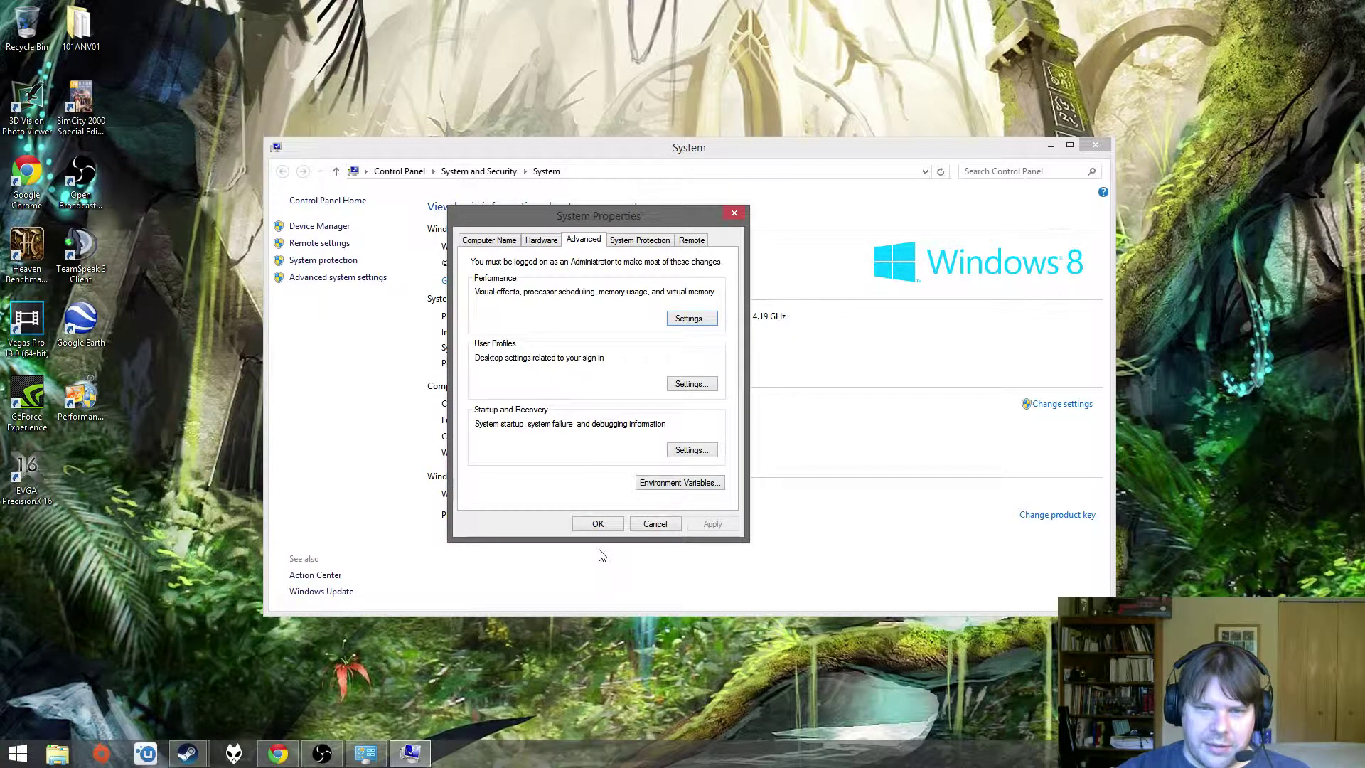
- Check how the desktop responds by minimizing and restoring the System window and switching to and from the Start screen
left_click(1051, 145)
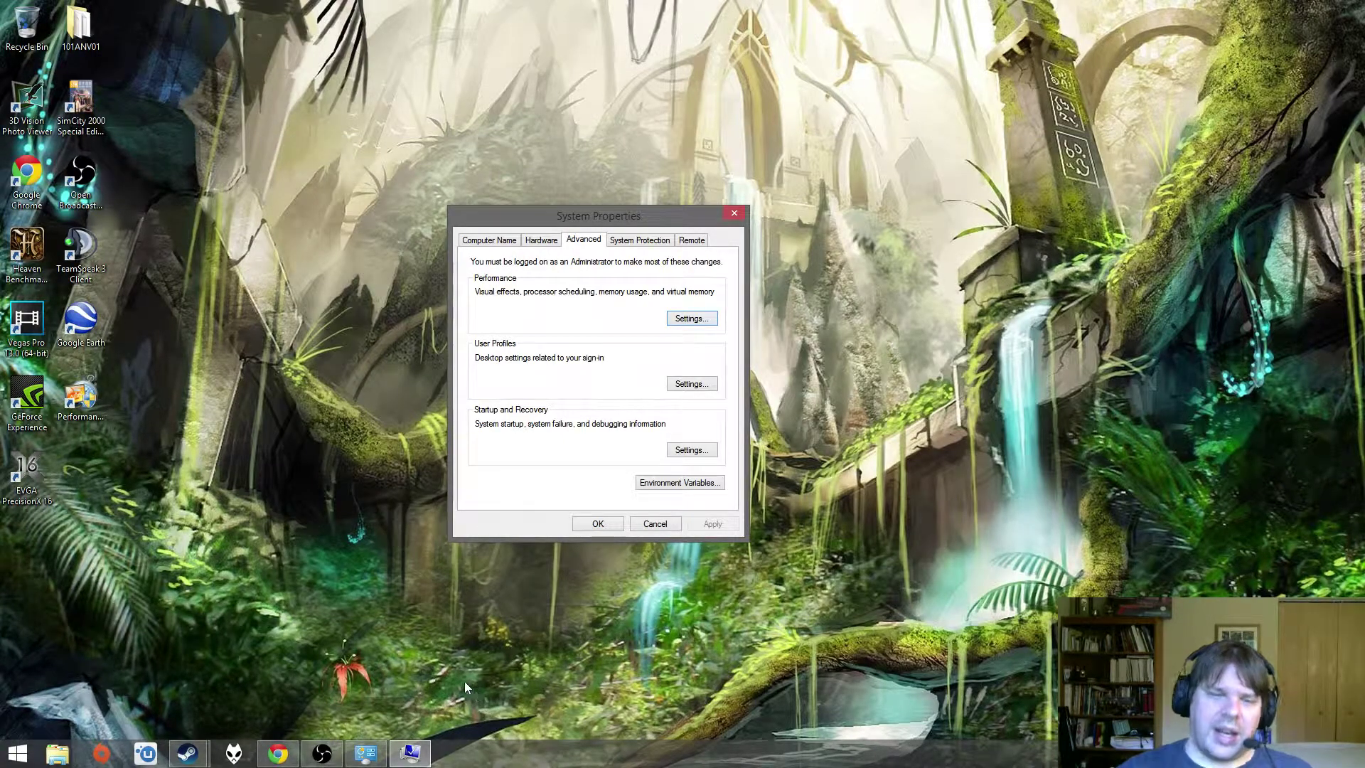
left_click(366, 755)
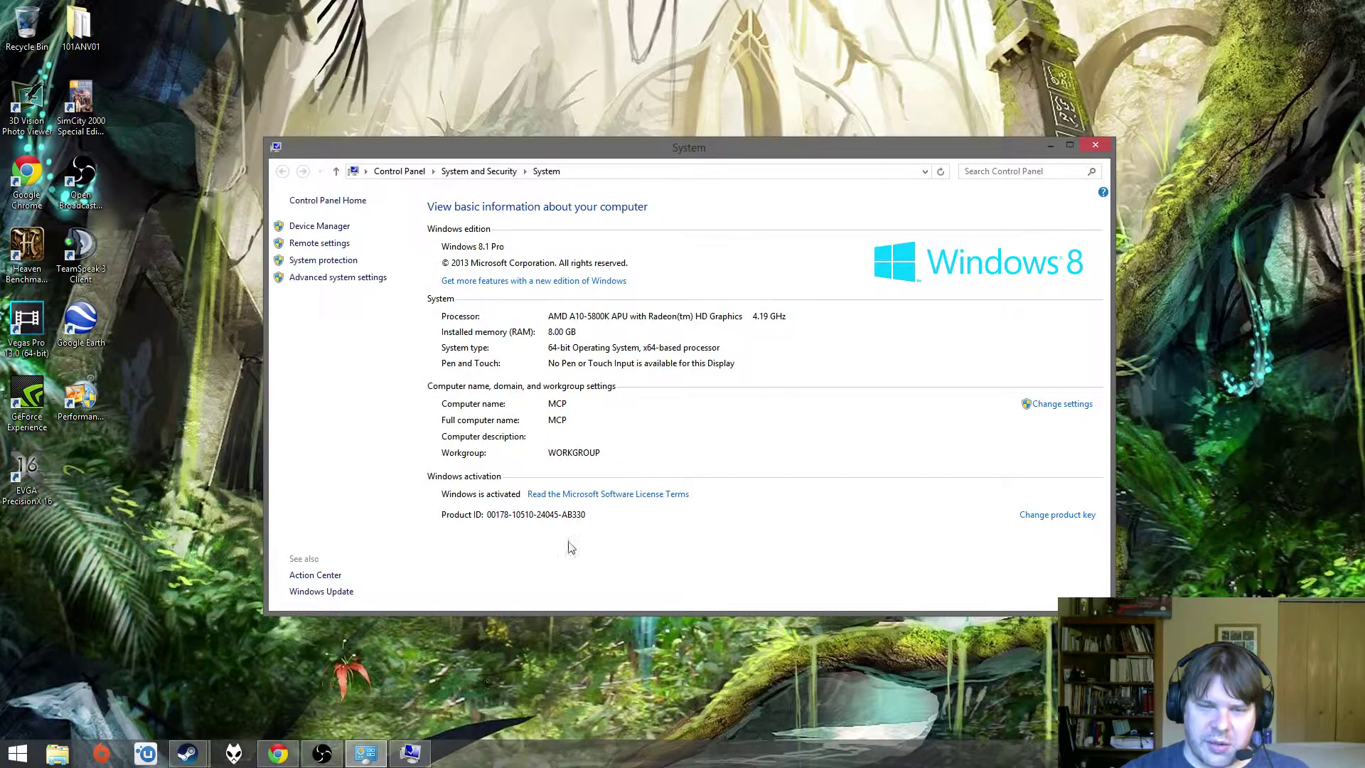
left_click(1051, 145)
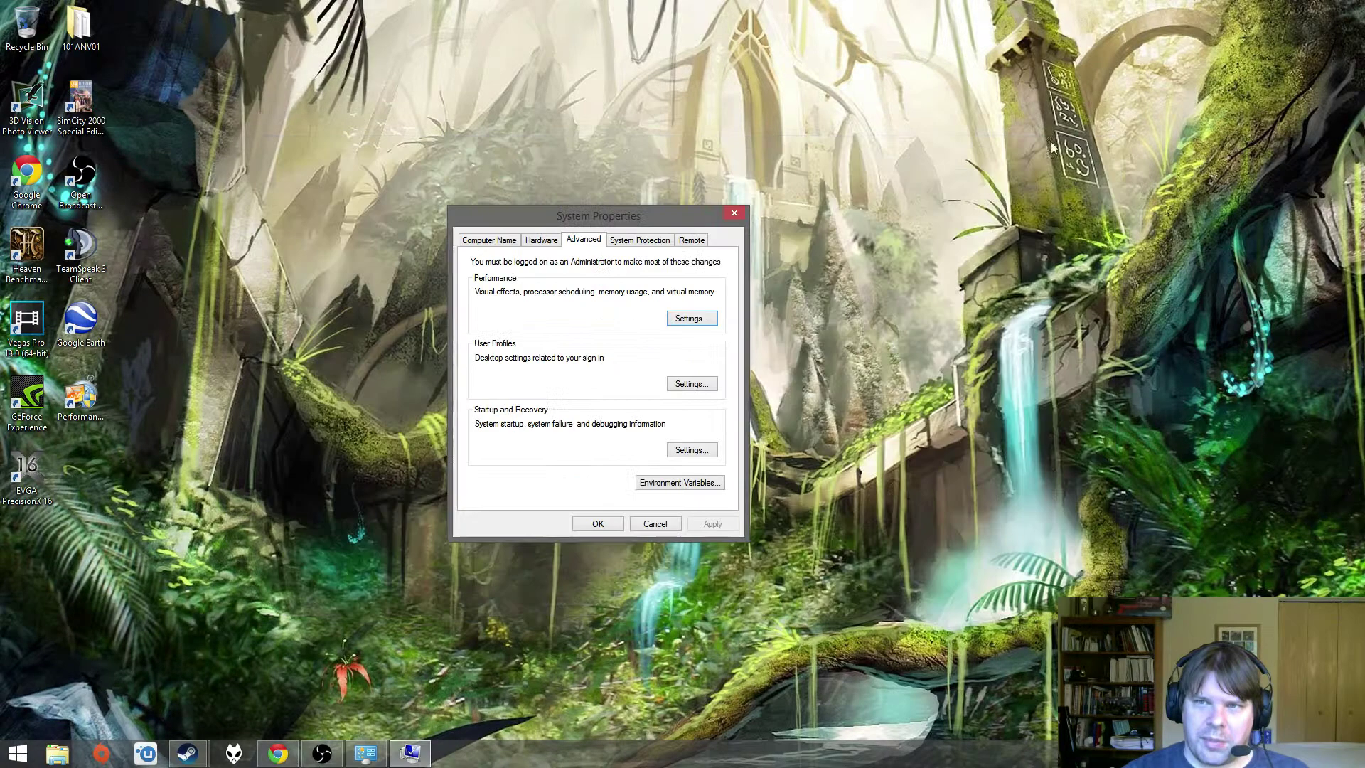
left_click(366, 754)
left_click(4, 760)
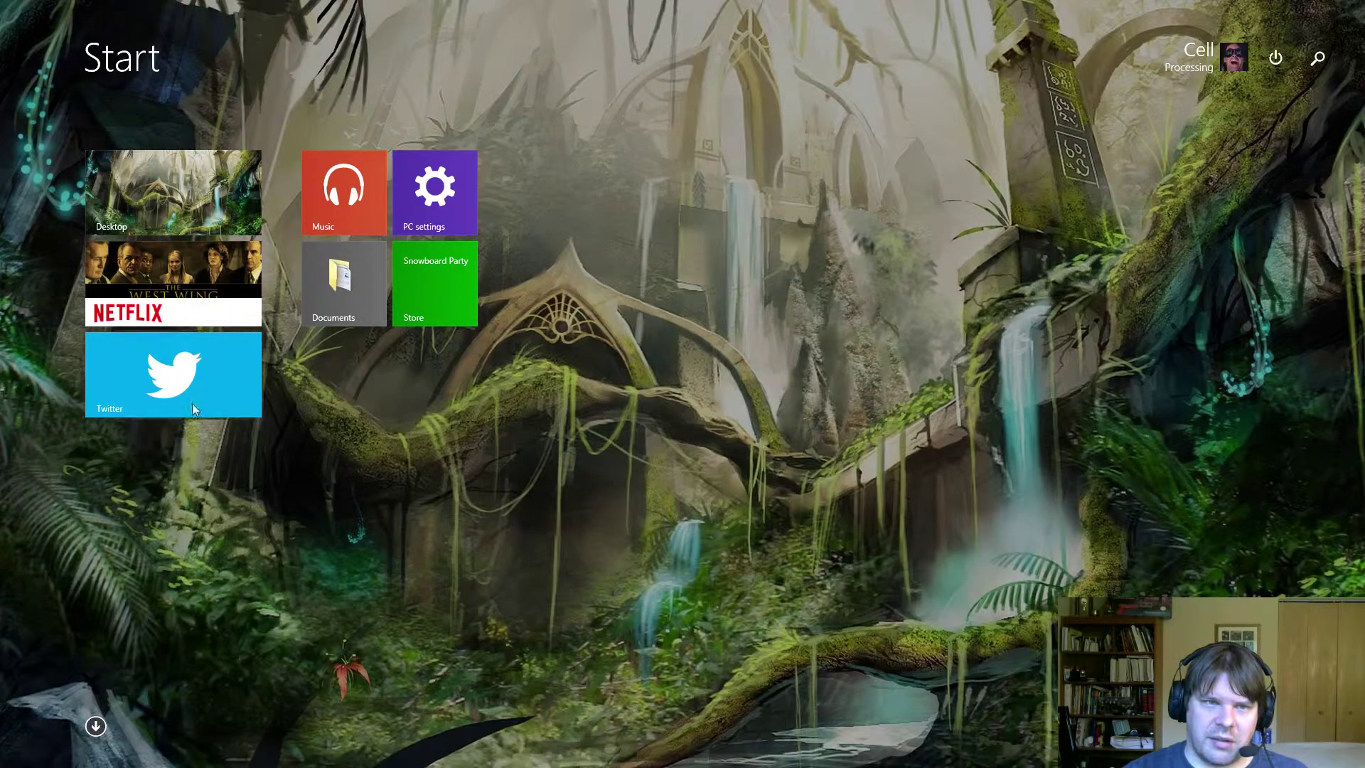
left_click(165, 212)
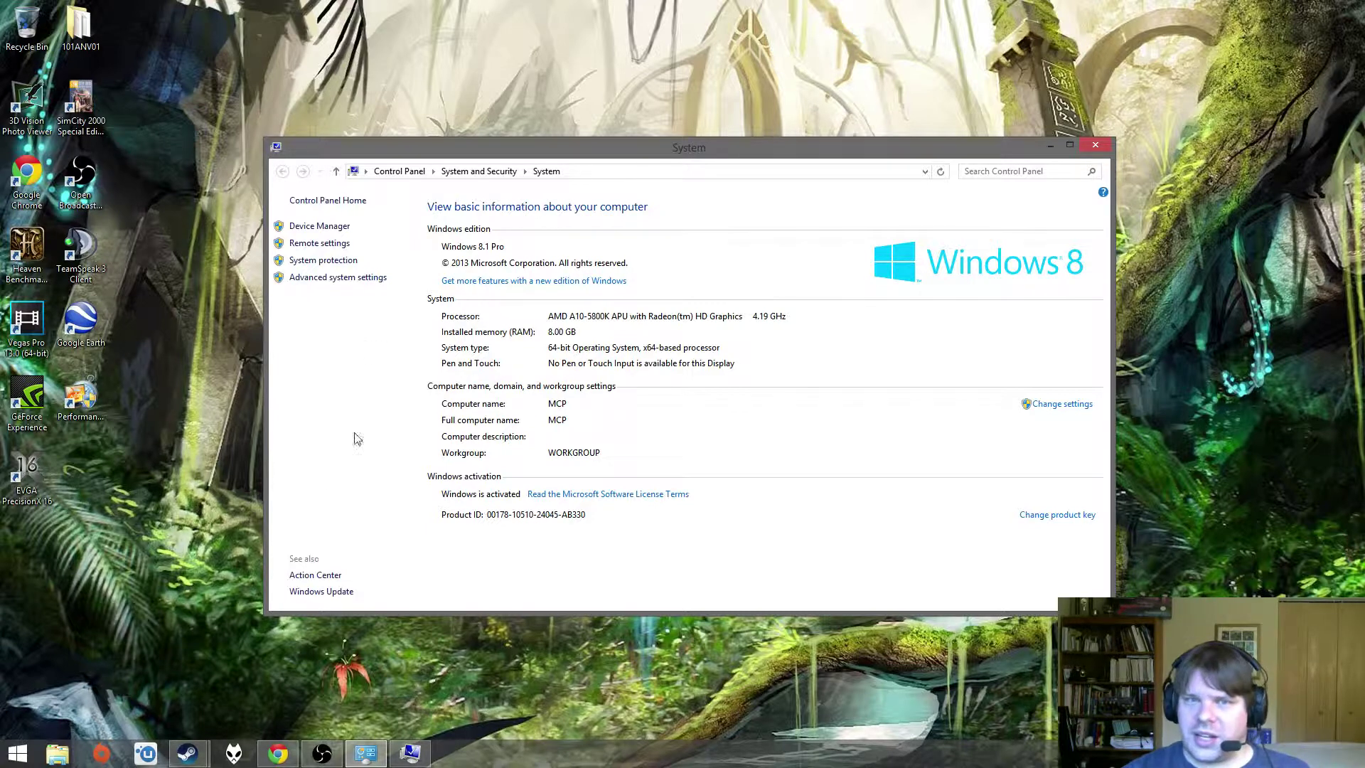
- Disable the time to display the list of operating systems in the Startup and Recovery settings
left_click(409, 755)
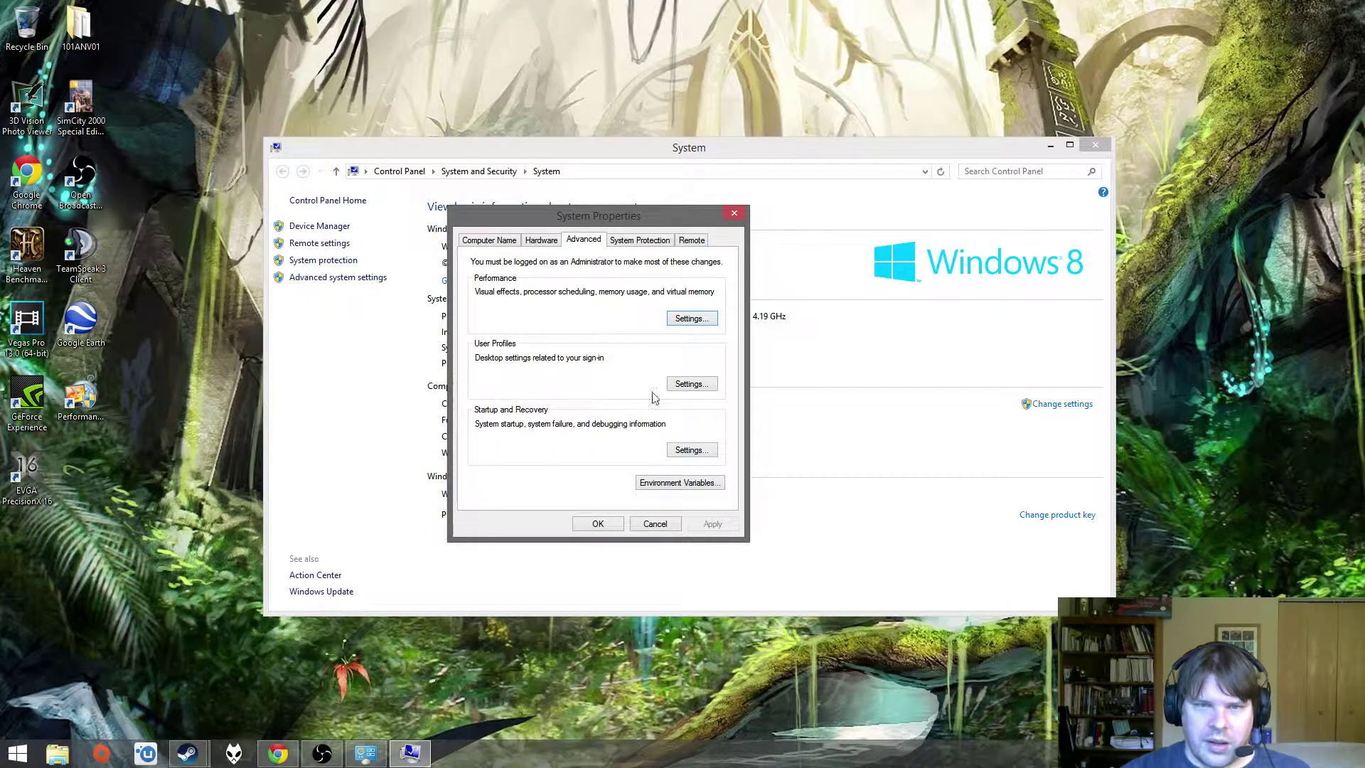
left_click(689, 451)
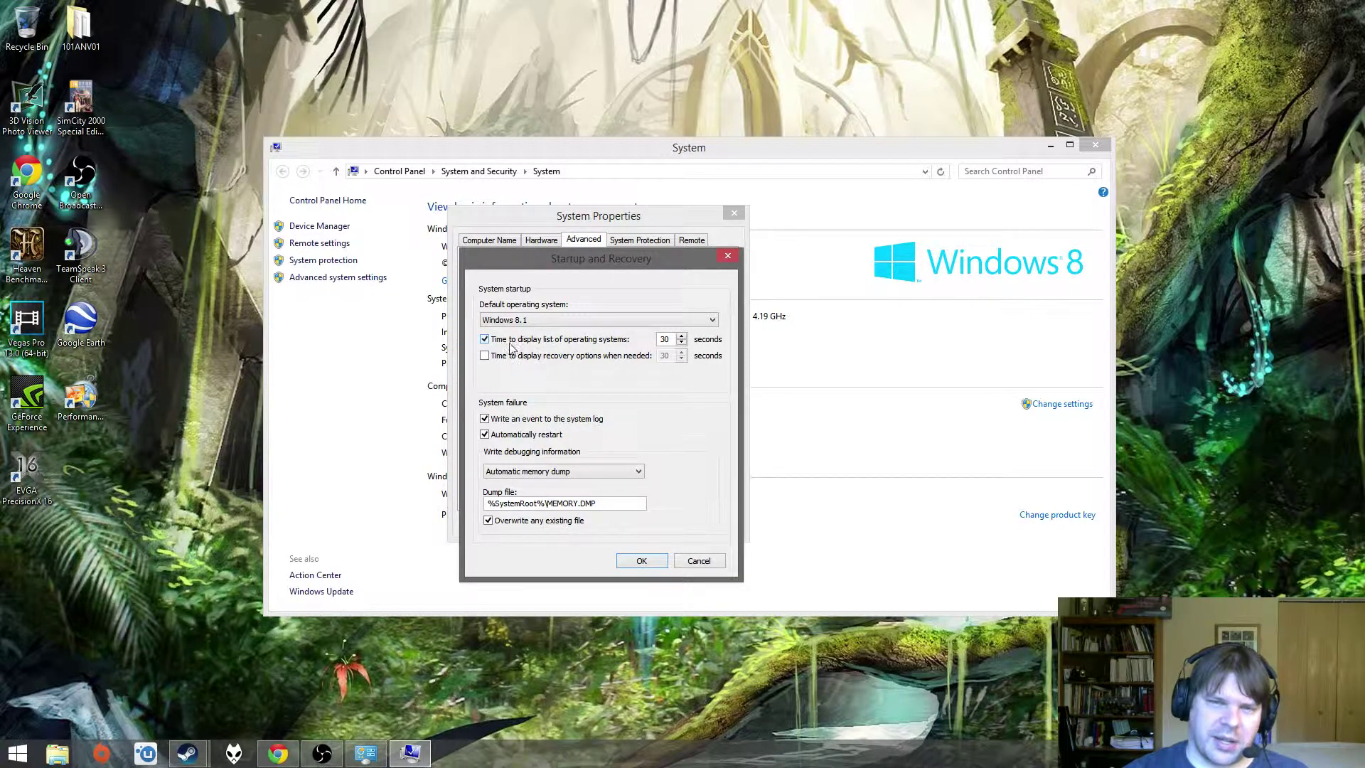
left_click(484, 339)
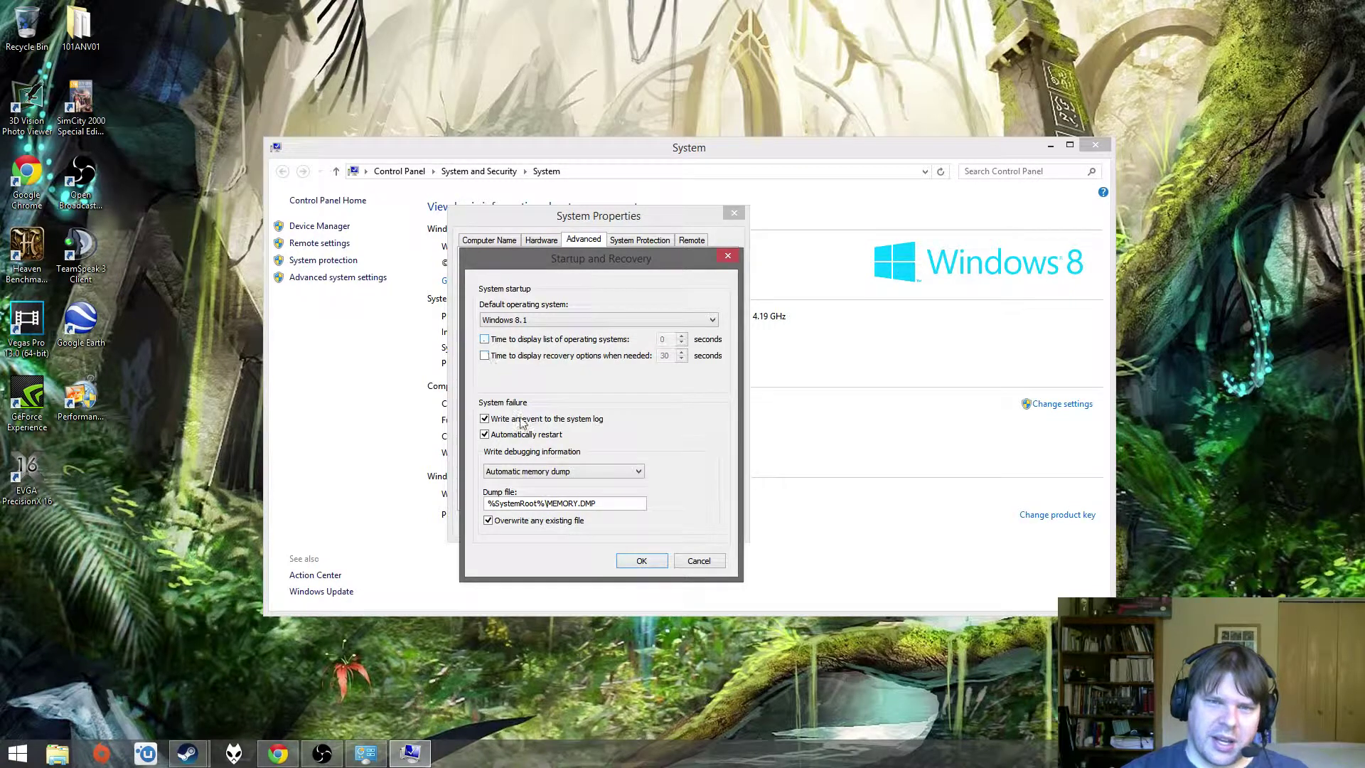
left_click(661, 565)
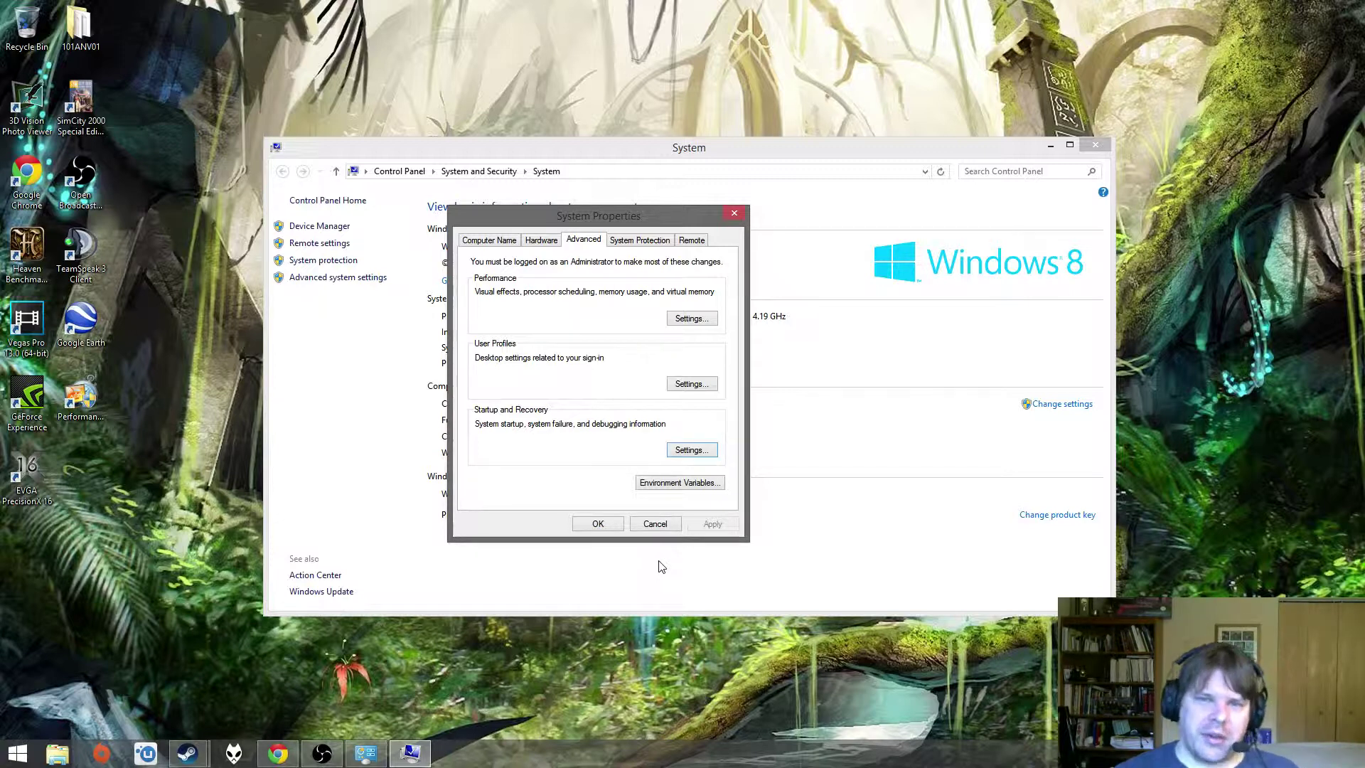
left_click(679, 455)
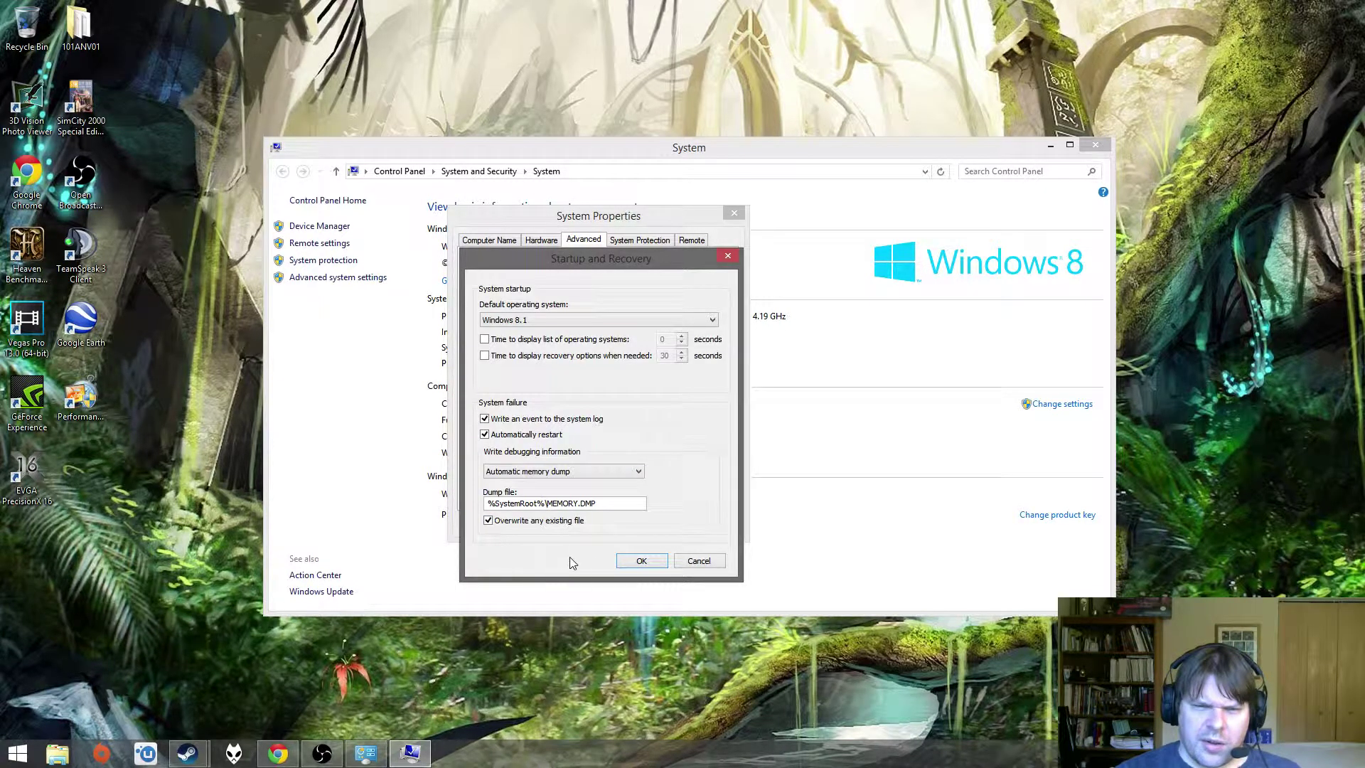
left_click(651, 561)
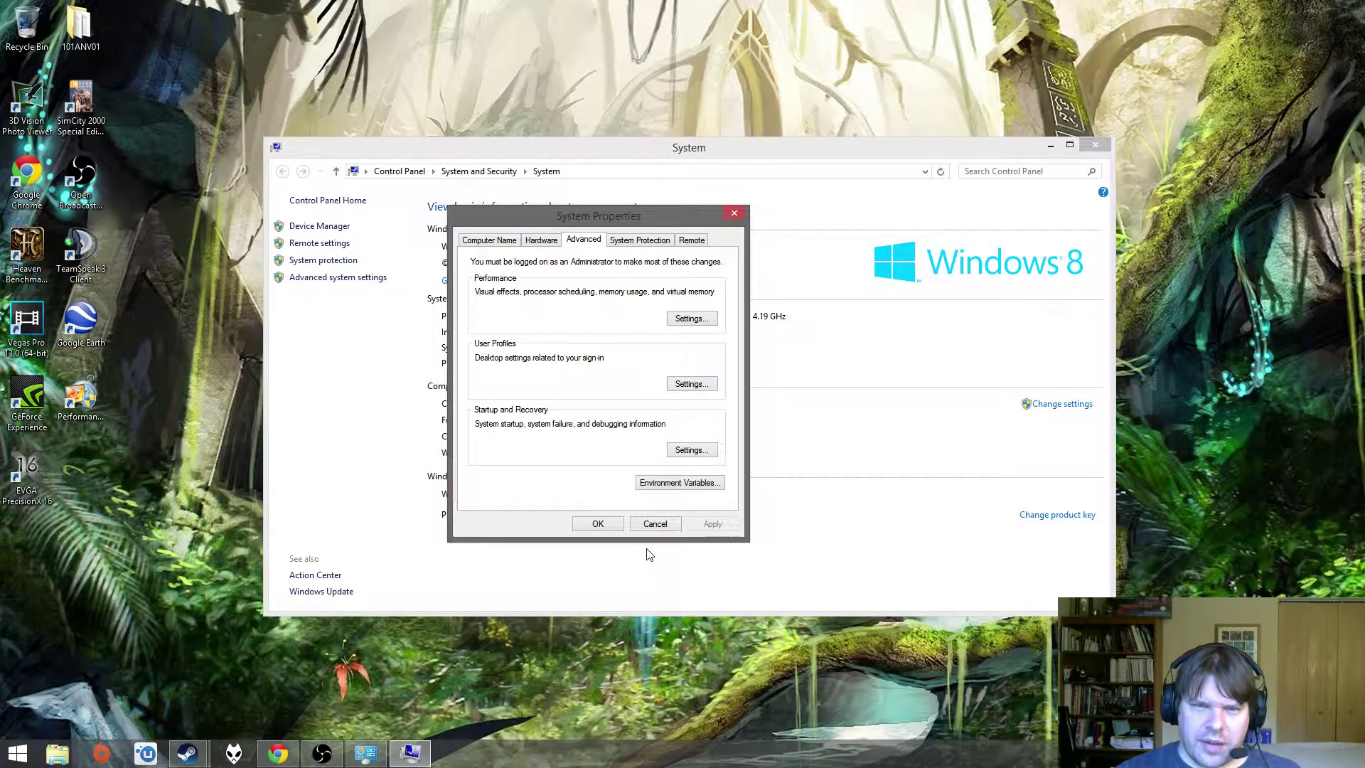
- Review the system protection settings and maximum disk space usage for Local Disk (C:)
left_click(648, 242)
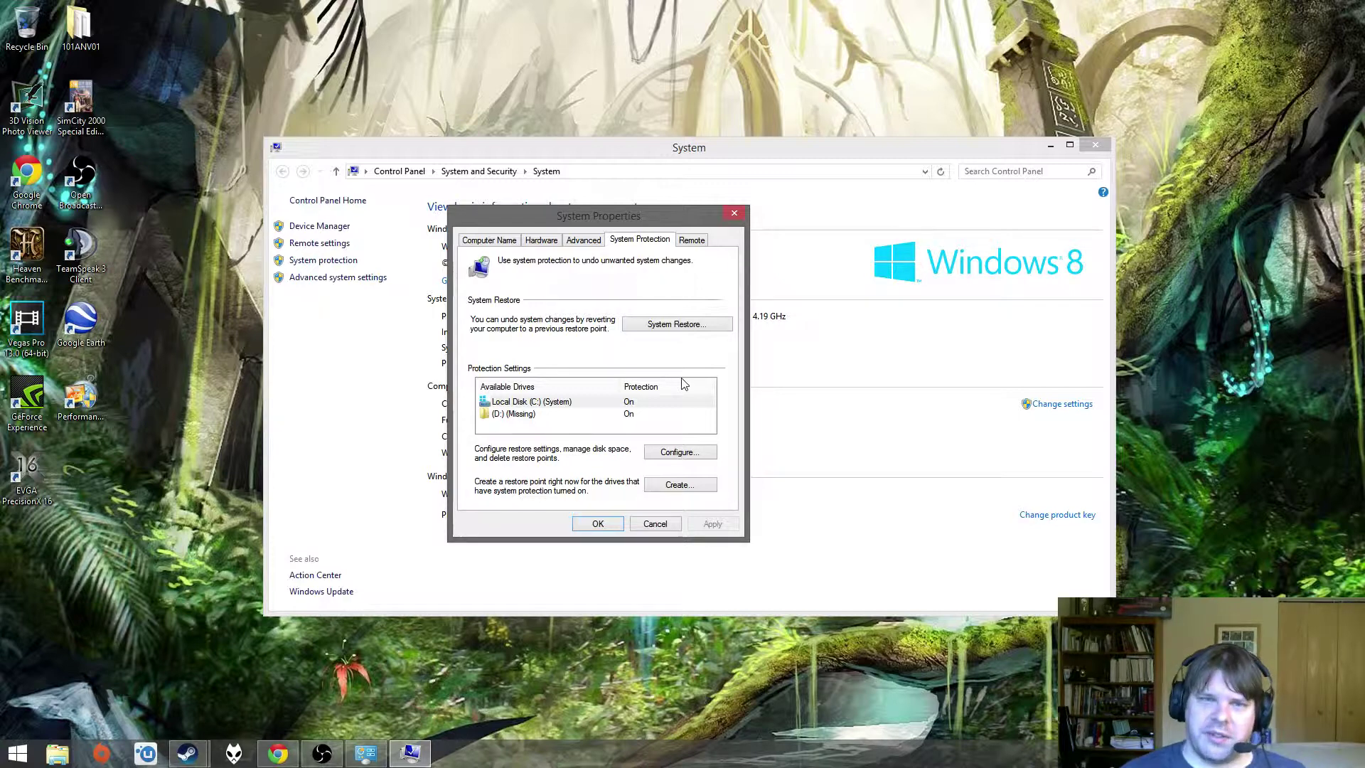
left_click(596, 404)
left_click(684, 453)
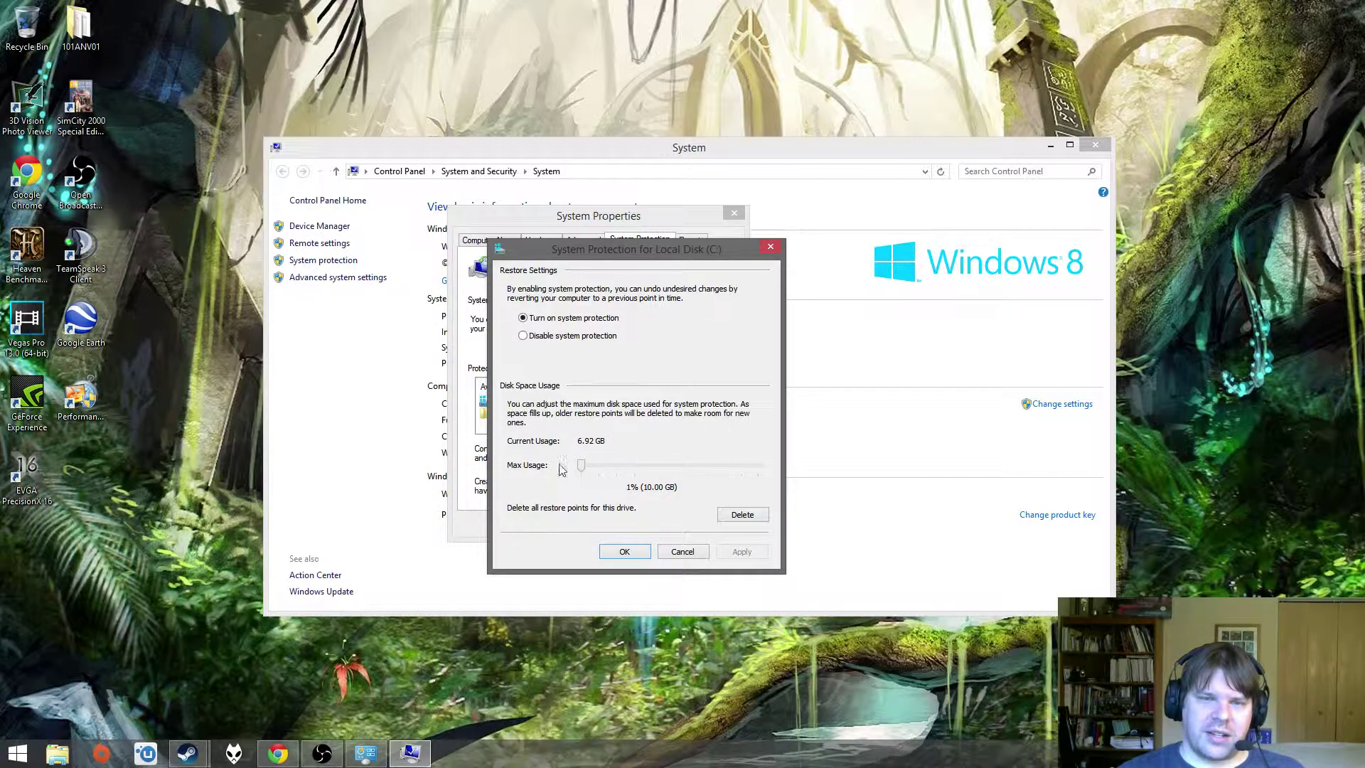
left_click(626, 551)
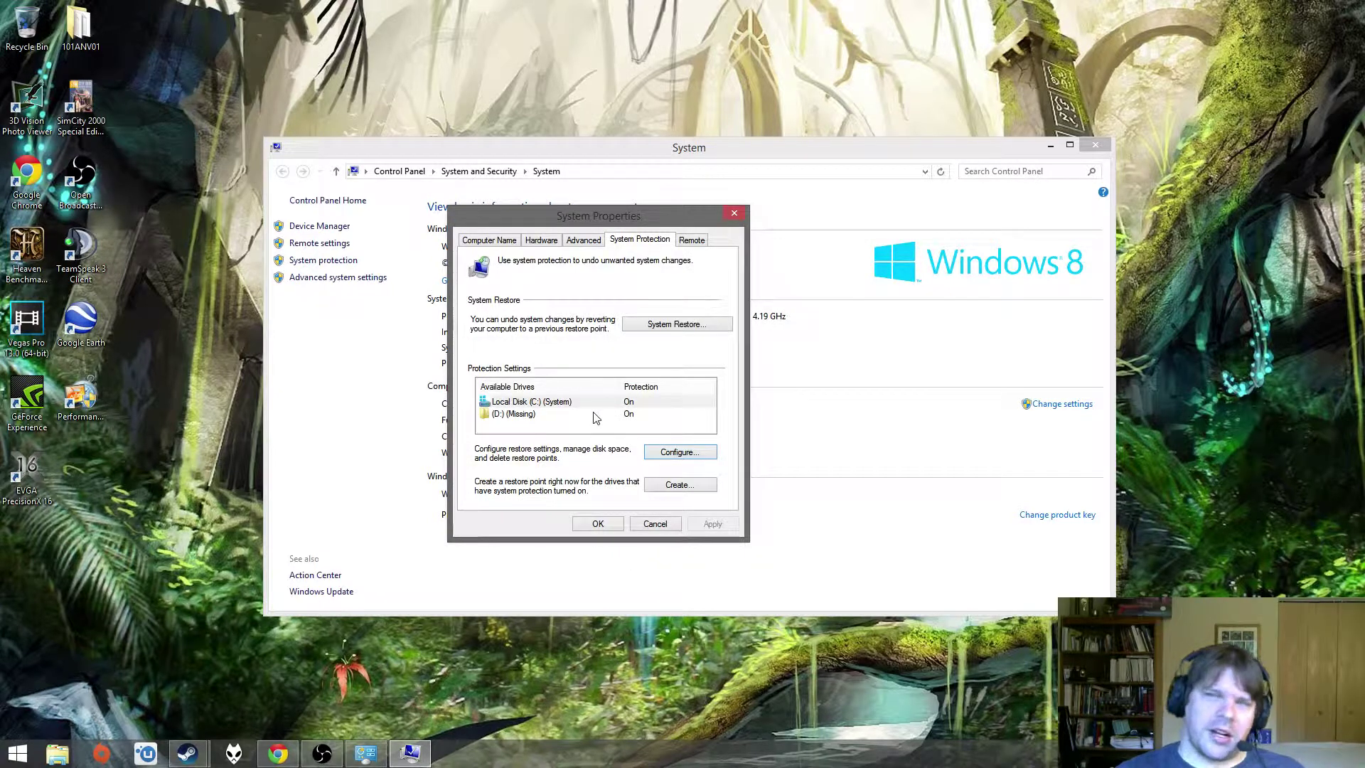
- Disallow remote control of this computer and Remote Assistance connections, apply the changes and close the System window
left_click(690, 242)
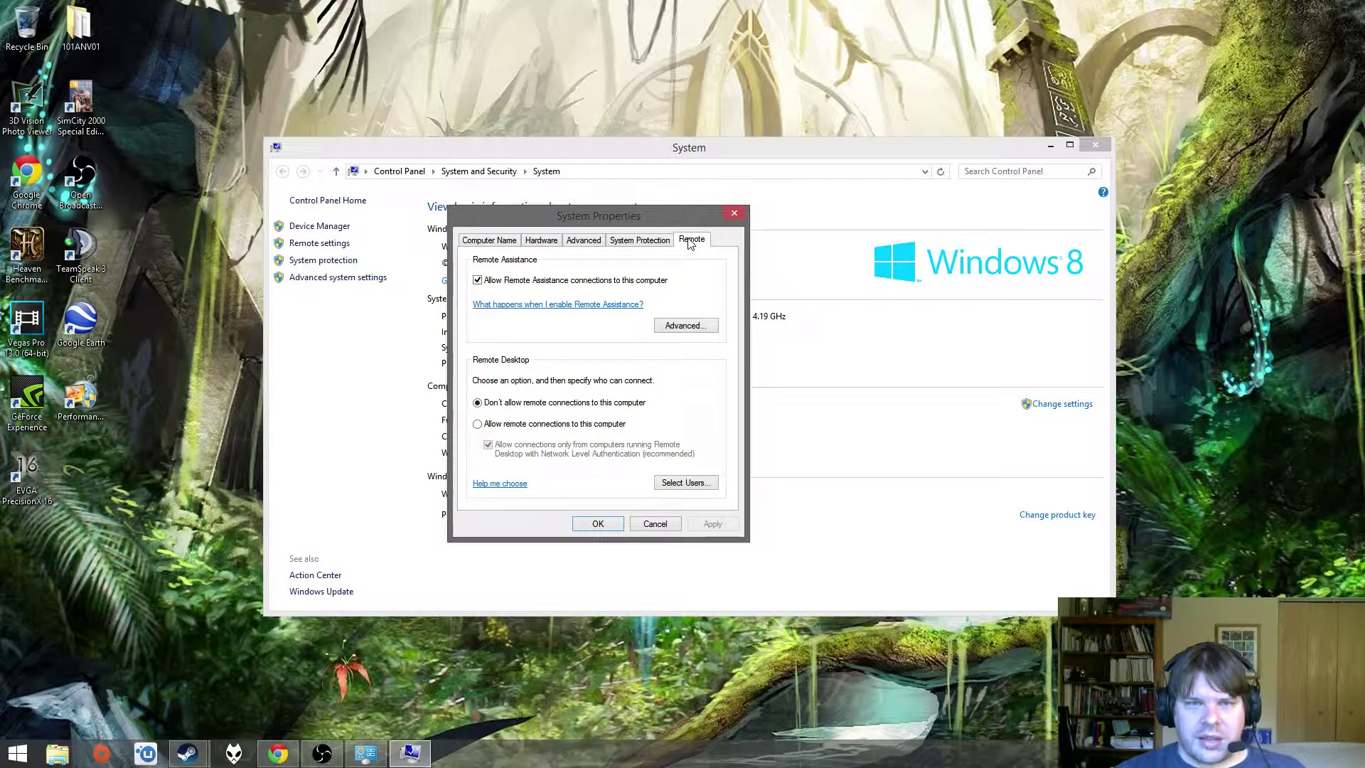
left_click(685, 327)
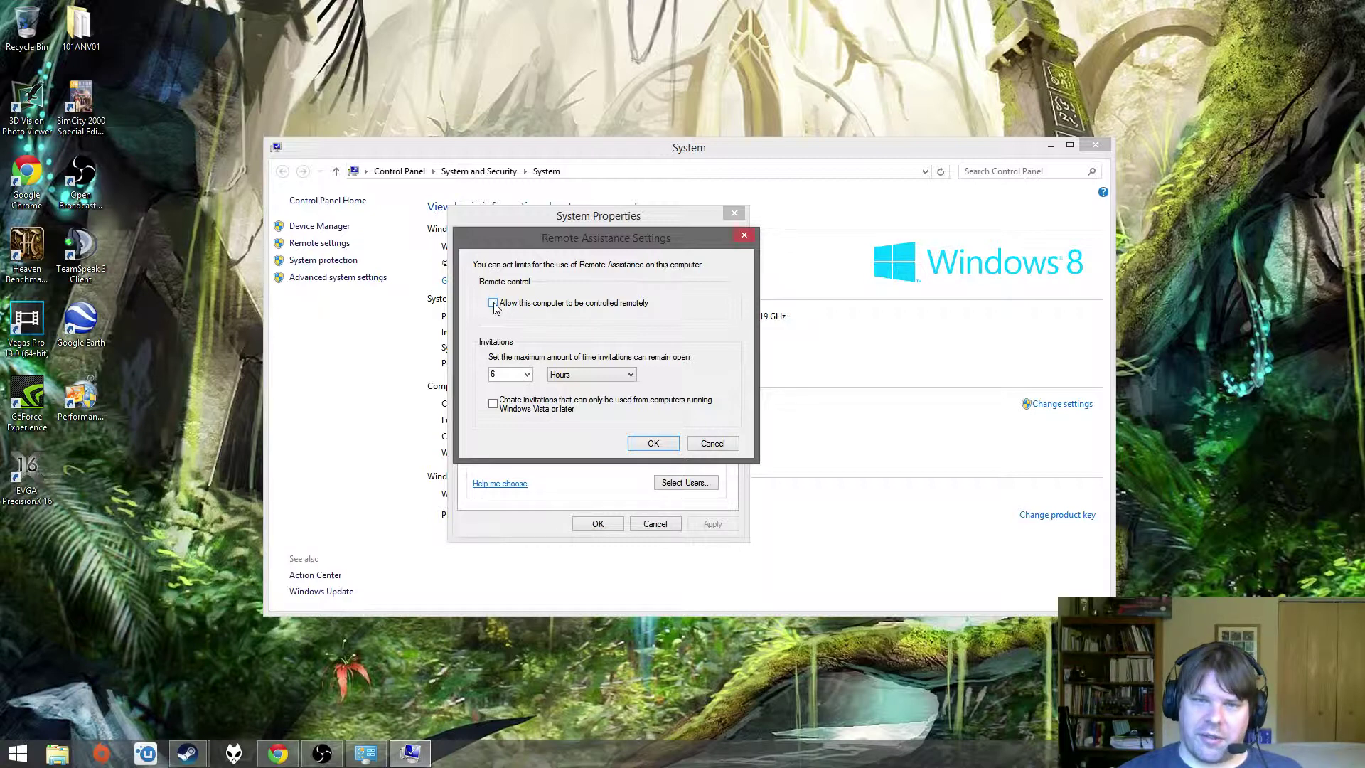
left_click(652, 443)
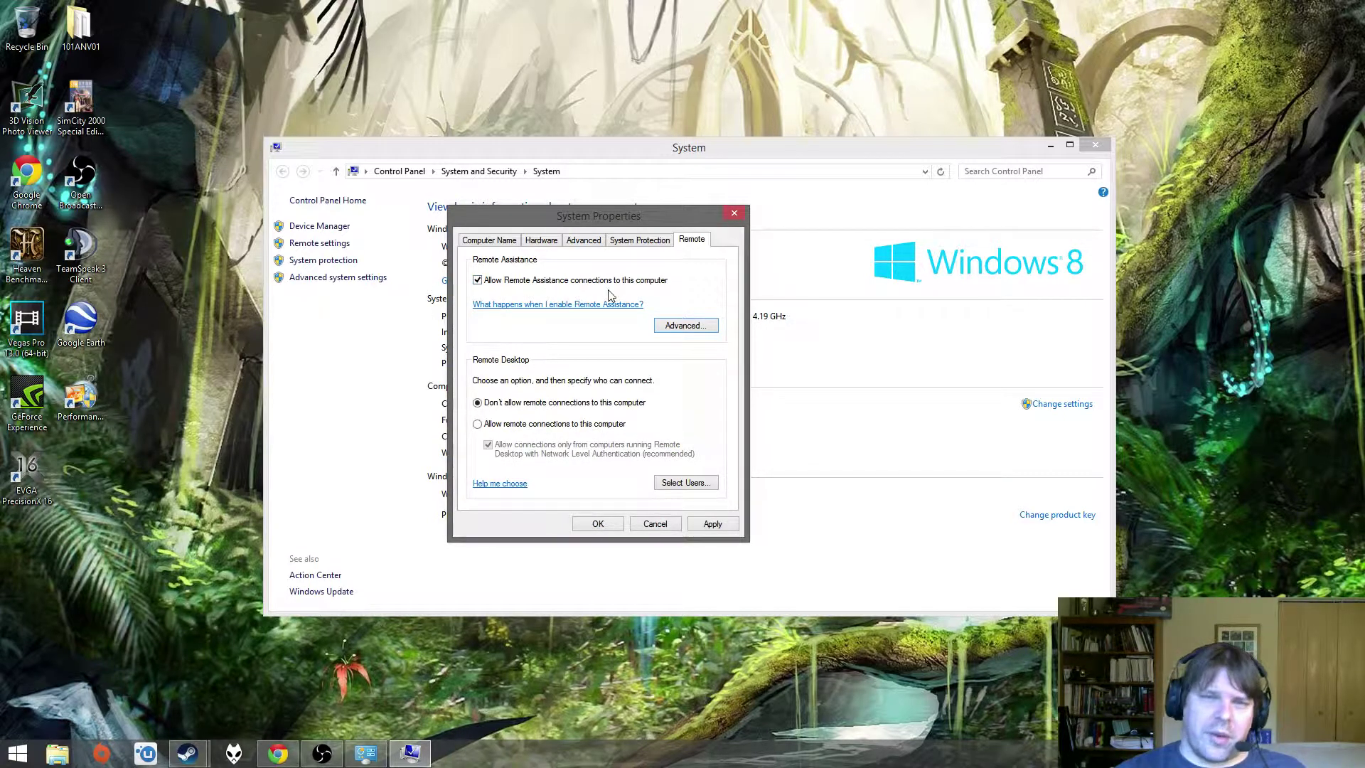
left_click(477, 281)
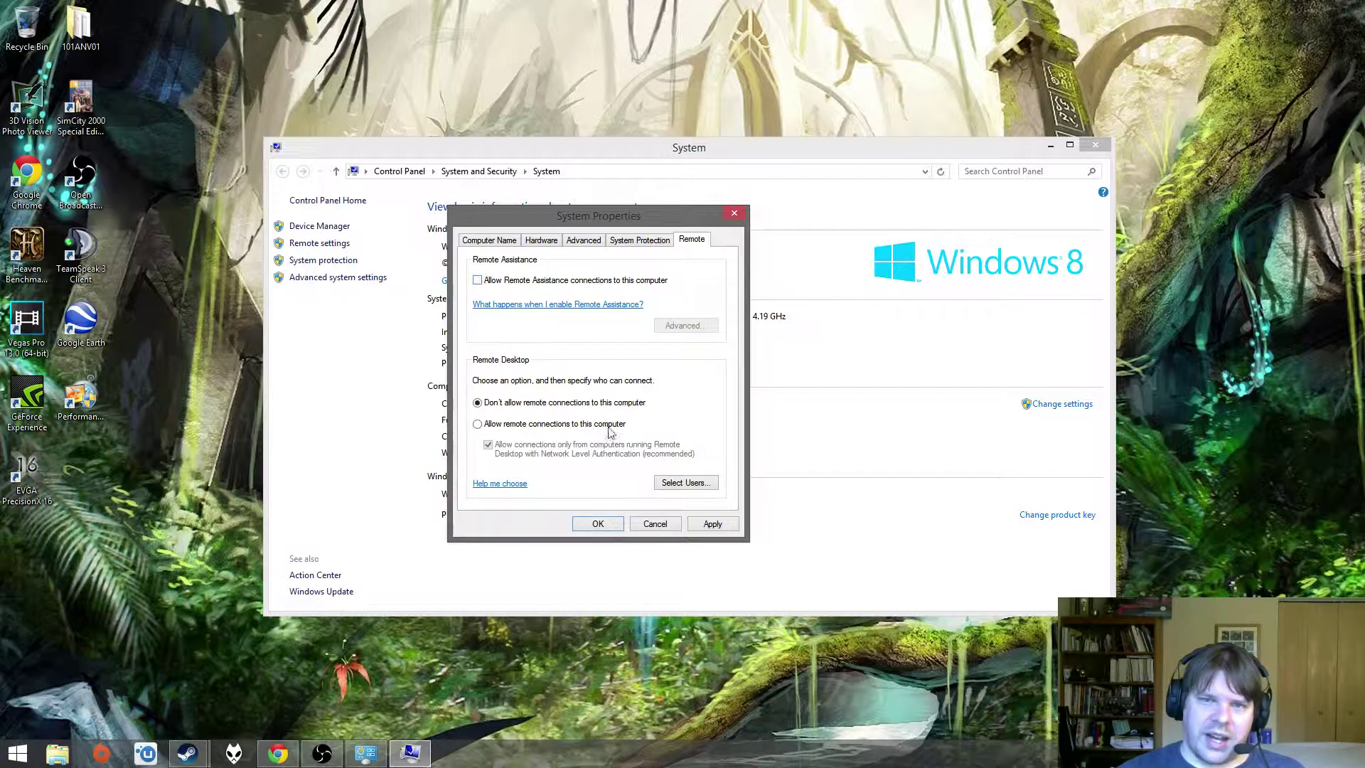
left_click(700, 528)
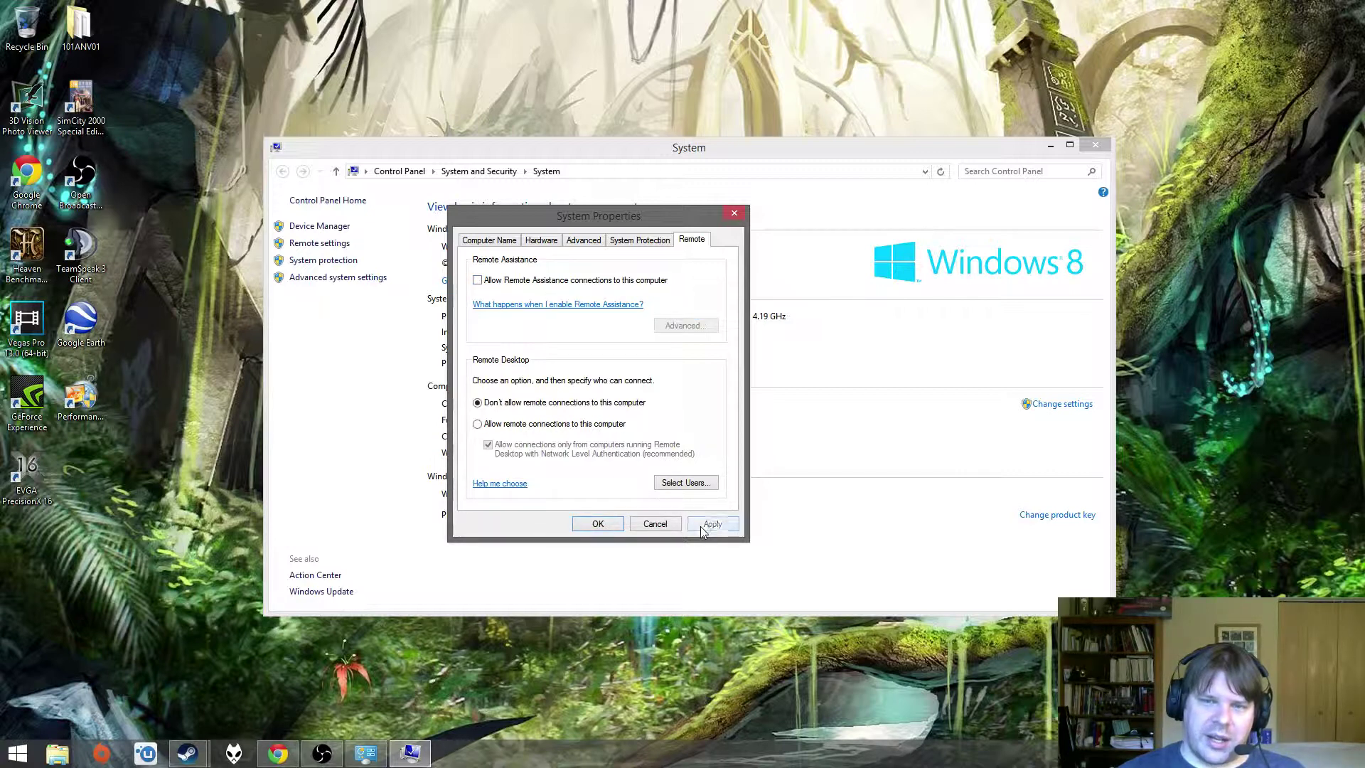
left_click(615, 528)
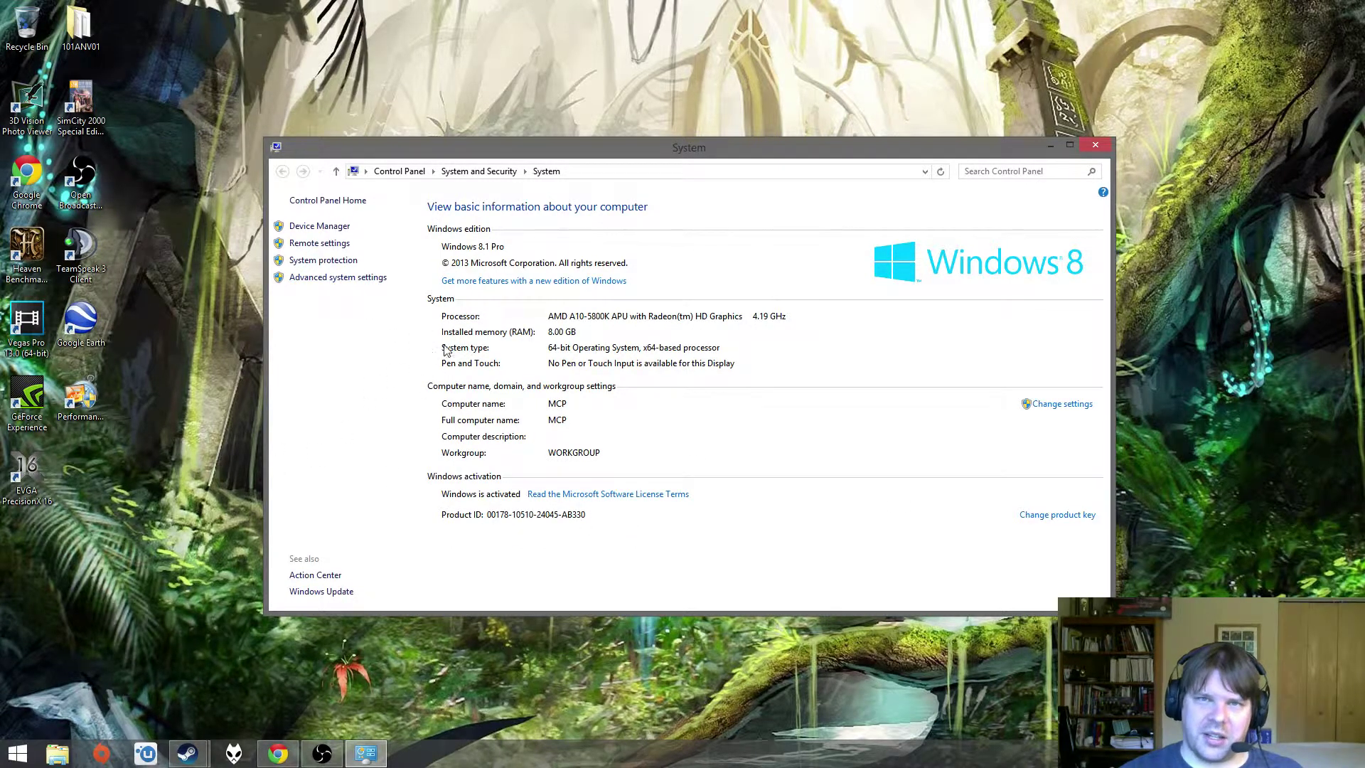
left_click(1094, 145)
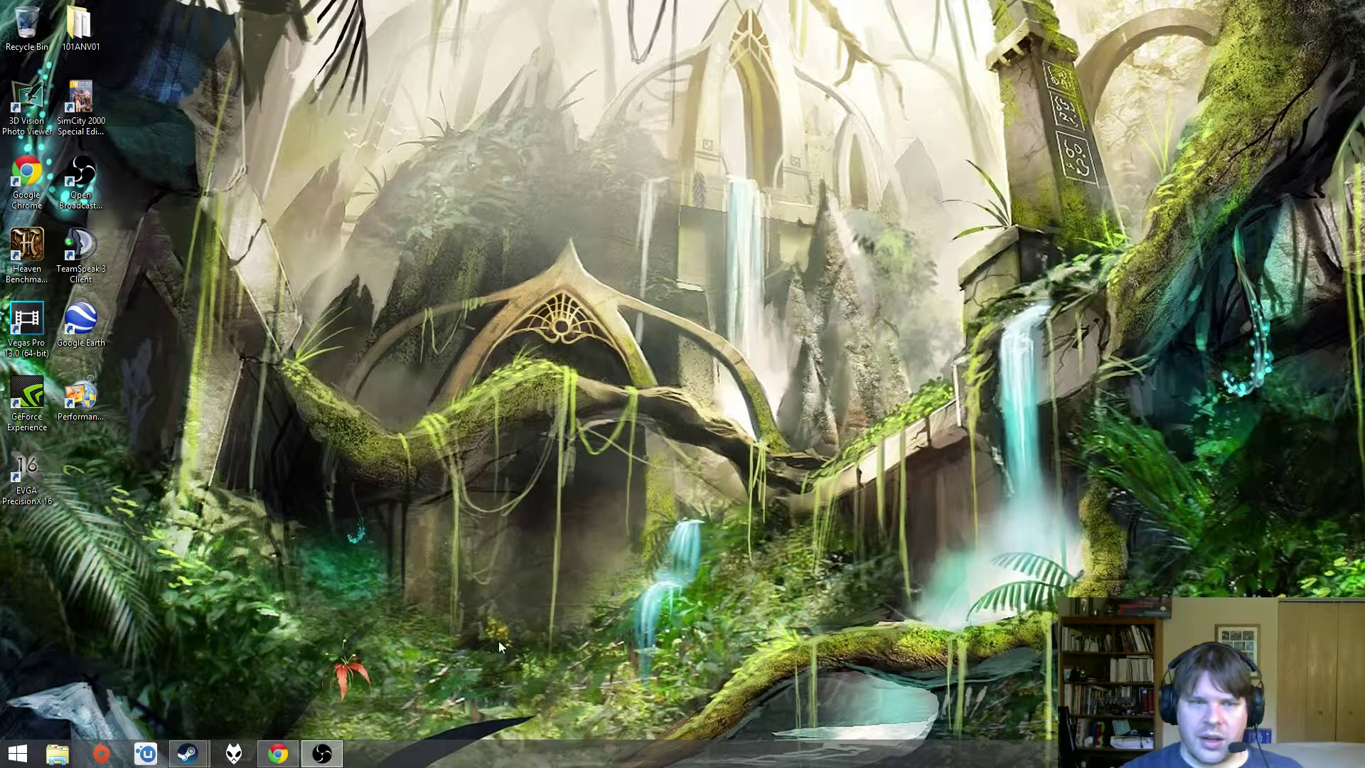
right_click(24, 758)
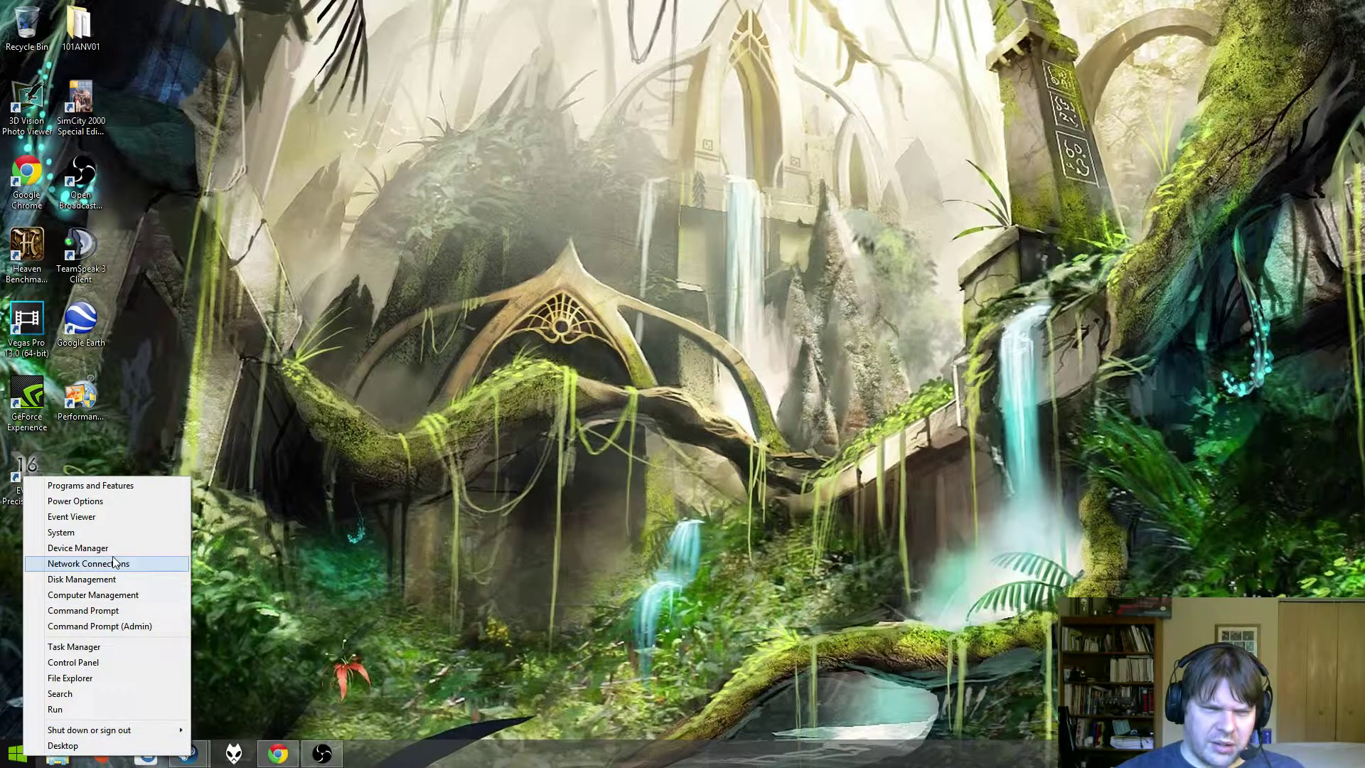
left_click(114, 501)
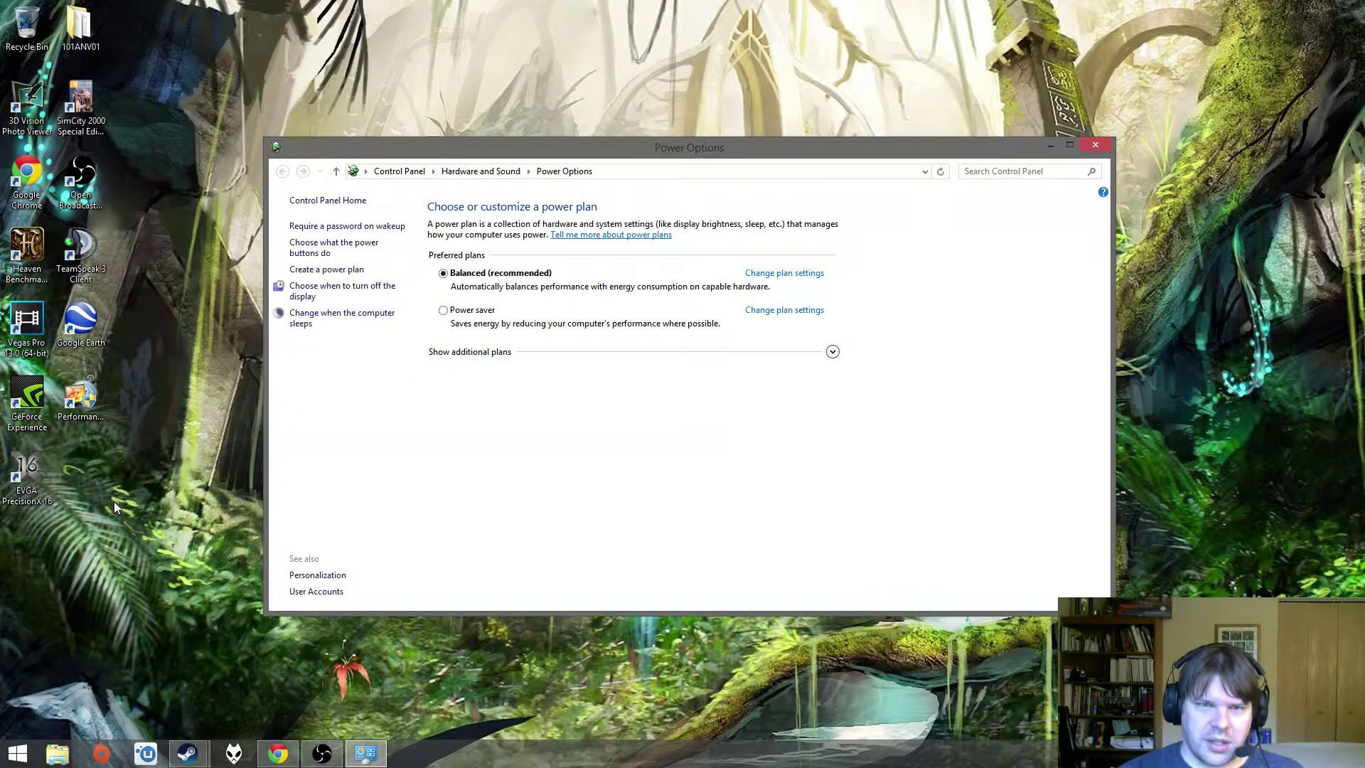
left_click(1095, 145)
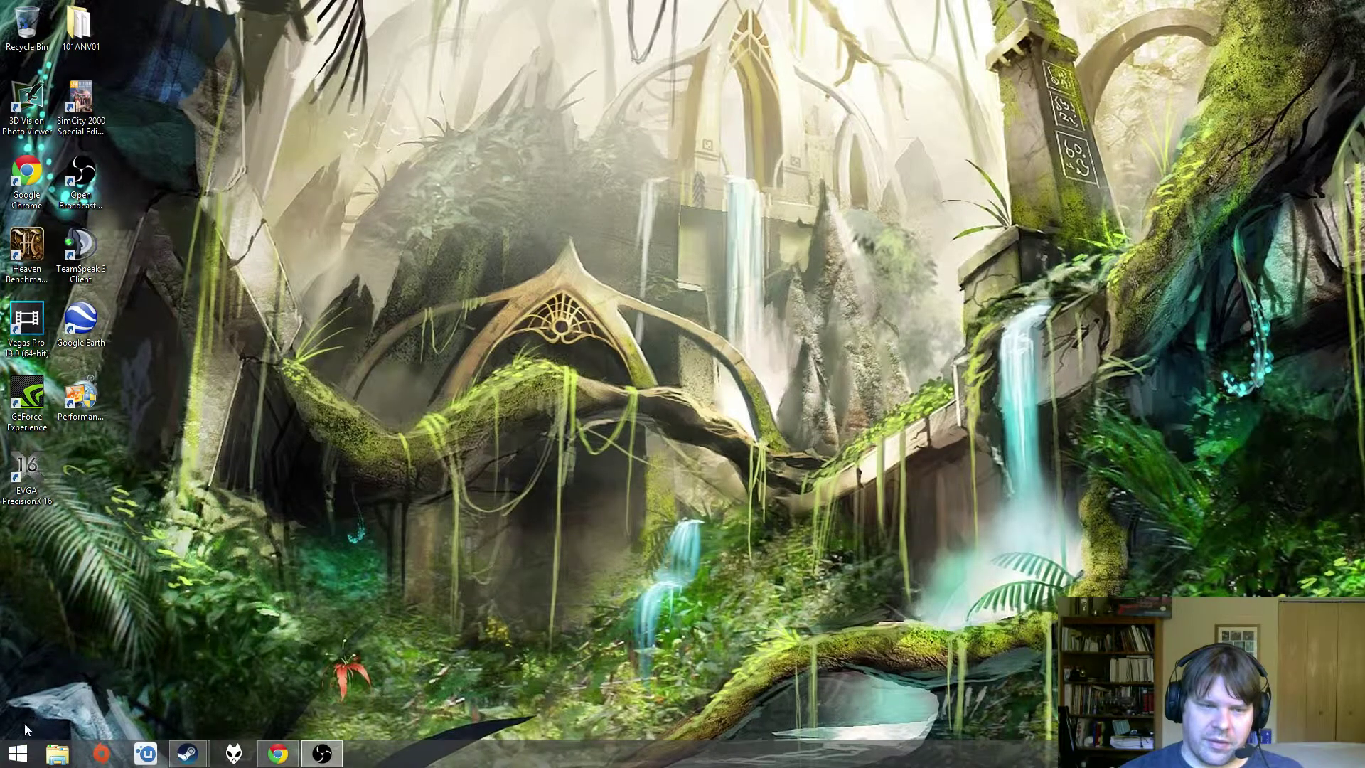
- Set the Balanced power plan to never turn off the display and save the changes
right_click(20, 757)
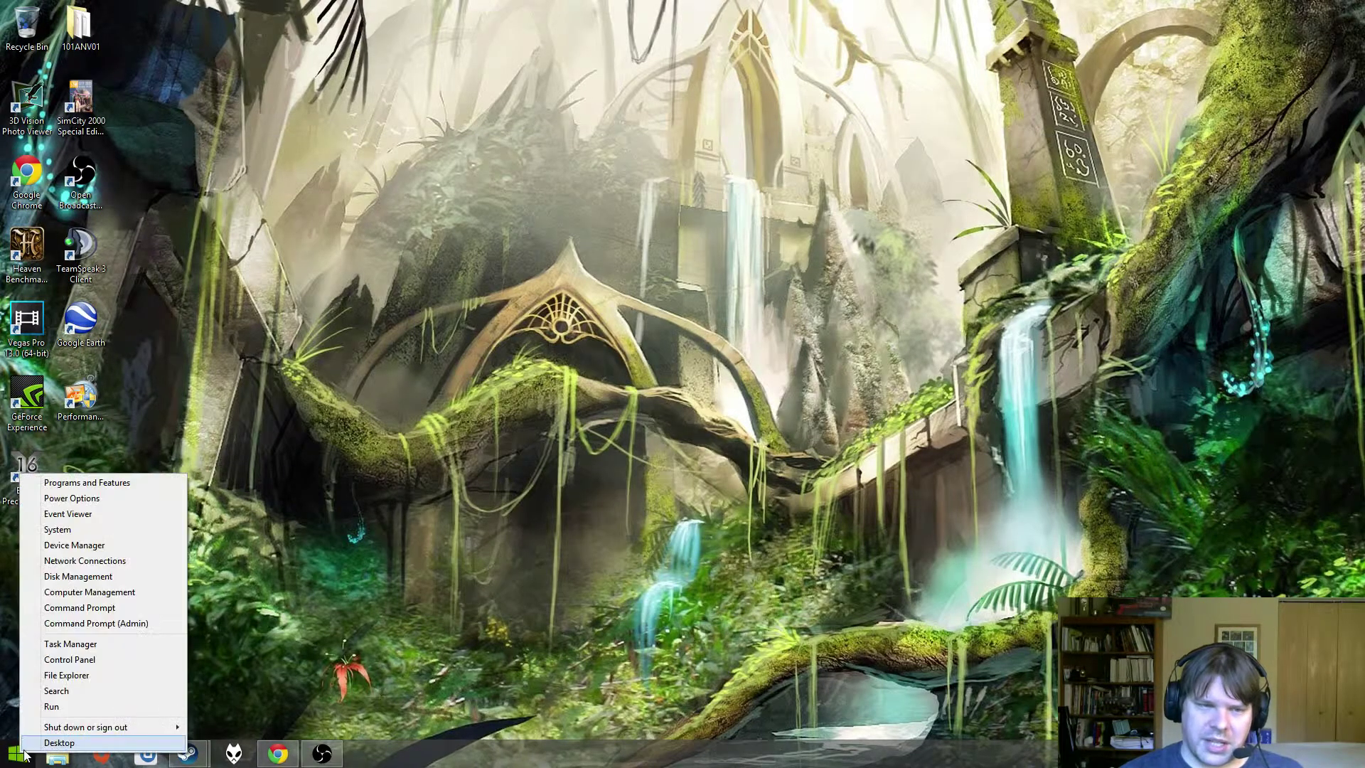
left_click(99, 499)
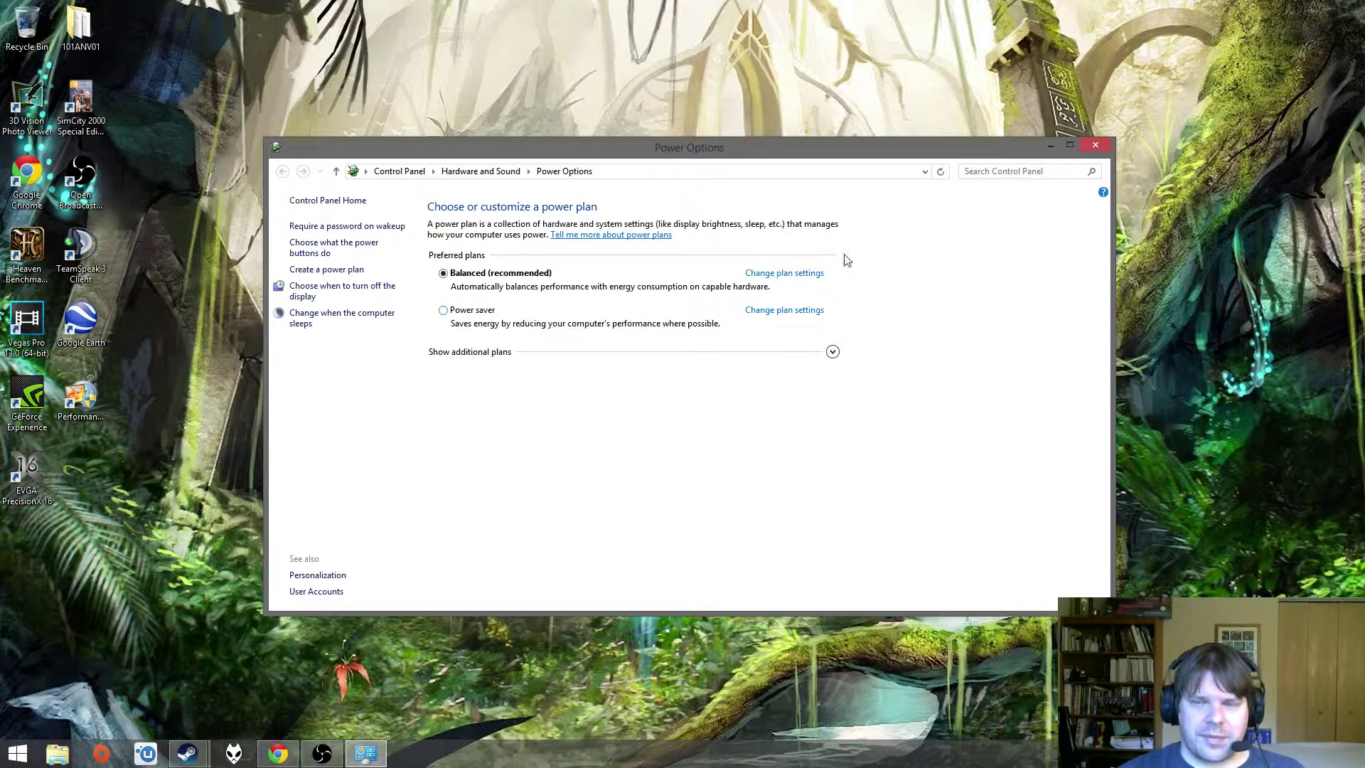
left_click(788, 276)
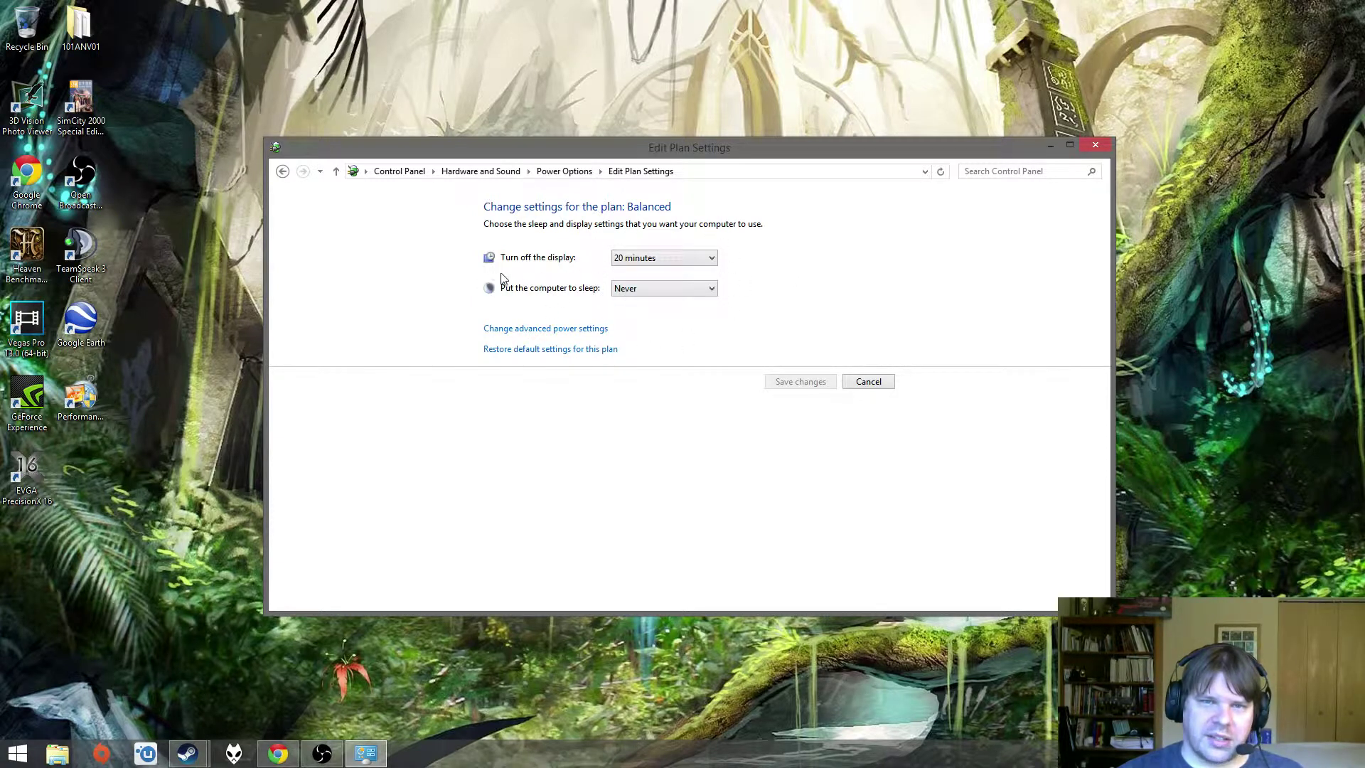
left_click(679, 260)
left_click(636, 438)
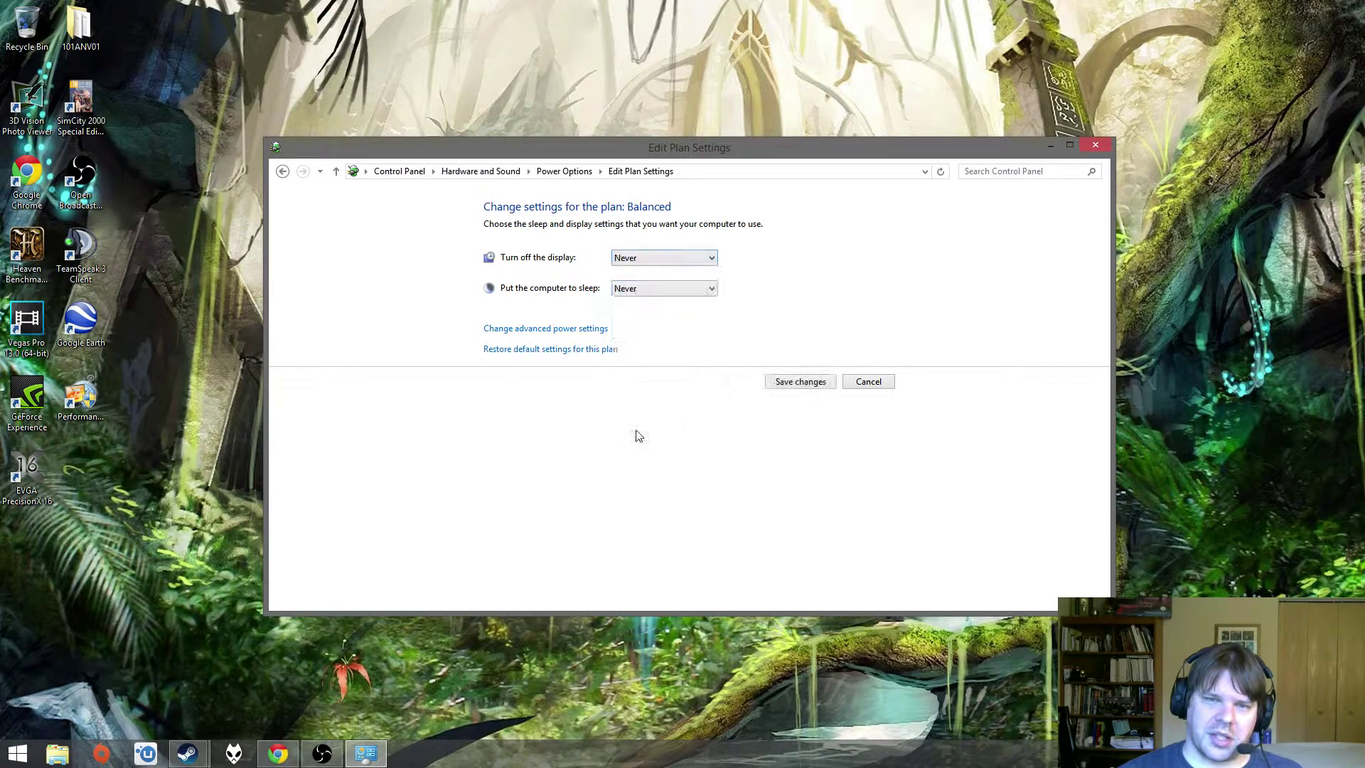
left_click(808, 384)
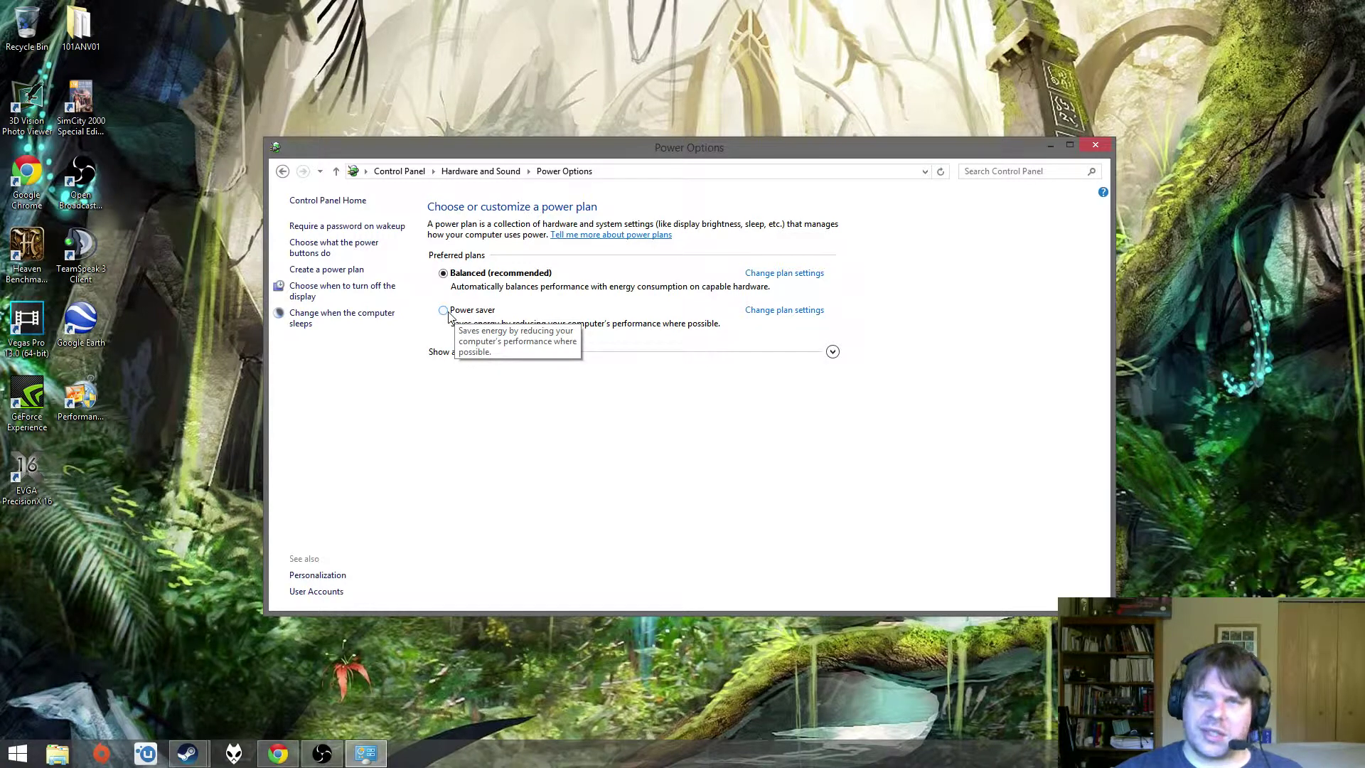
- Open the Balanced plan's advanced power settings and unlock the settings that are currently unavailable
left_click(789, 274)
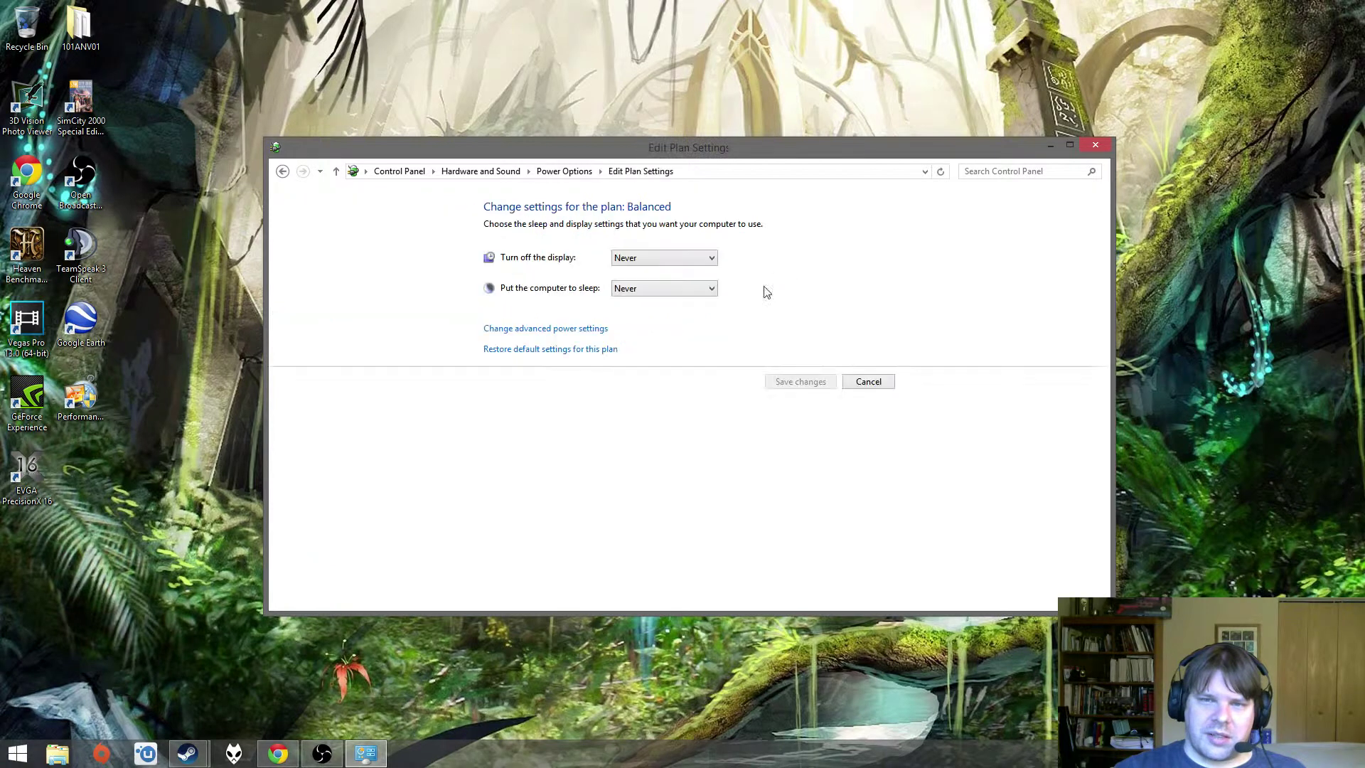
left_click(555, 330)
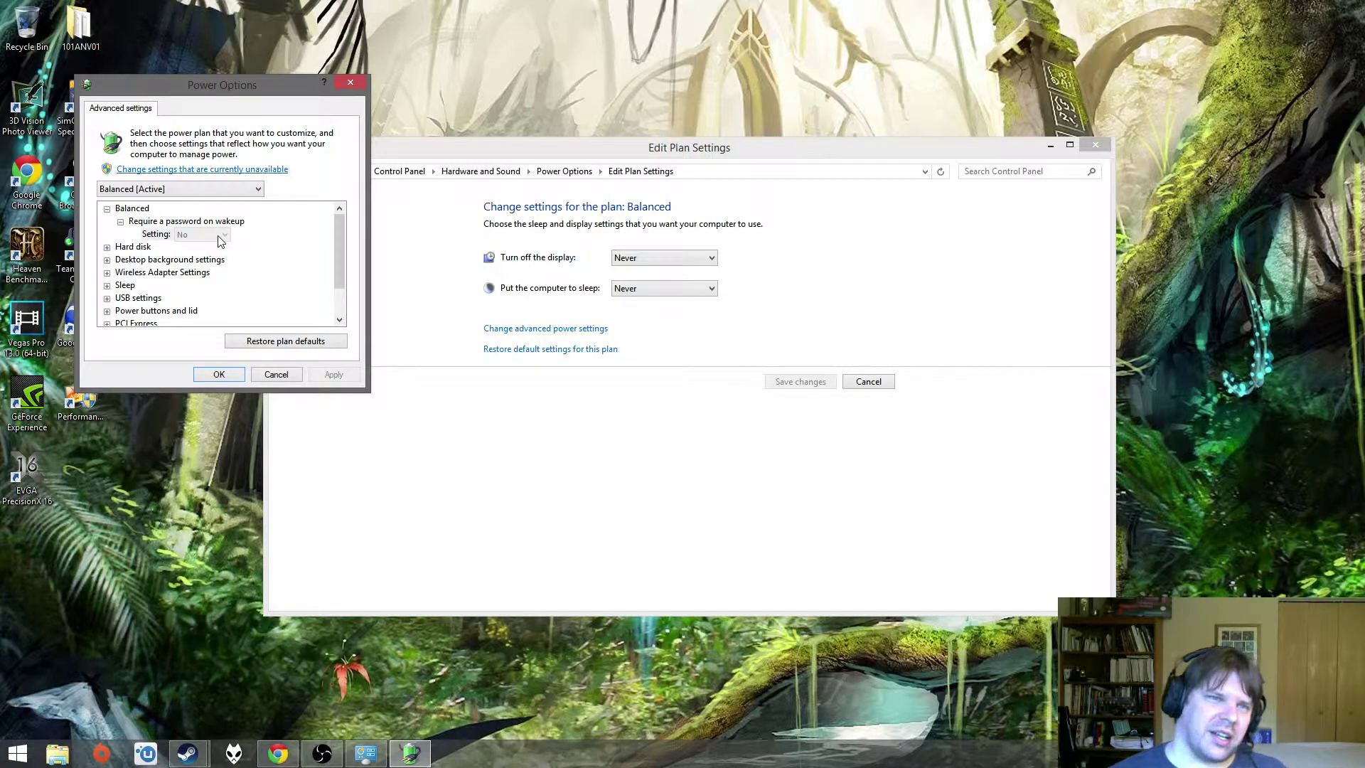
left_click(150, 170)
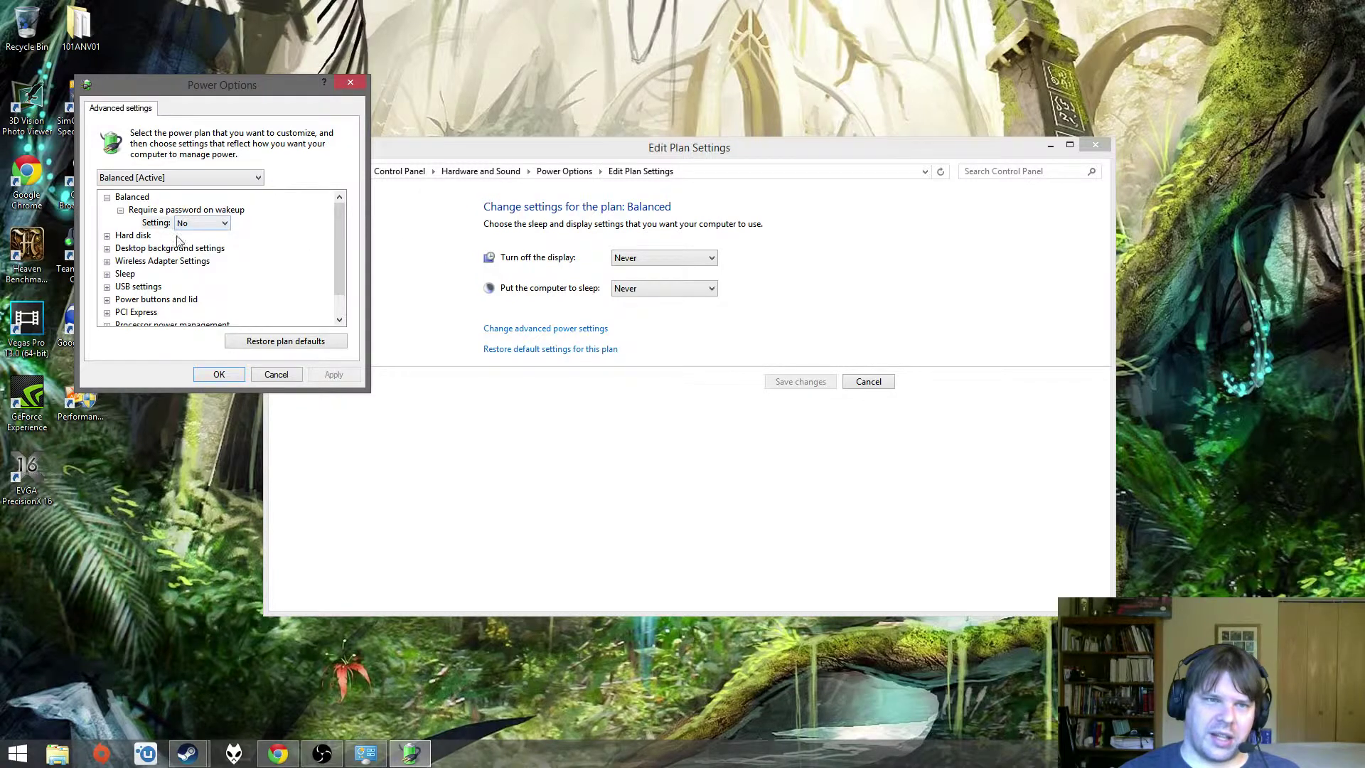
- Check the Balanced plan's setting for turning off the hard disk
left_click(107, 236)
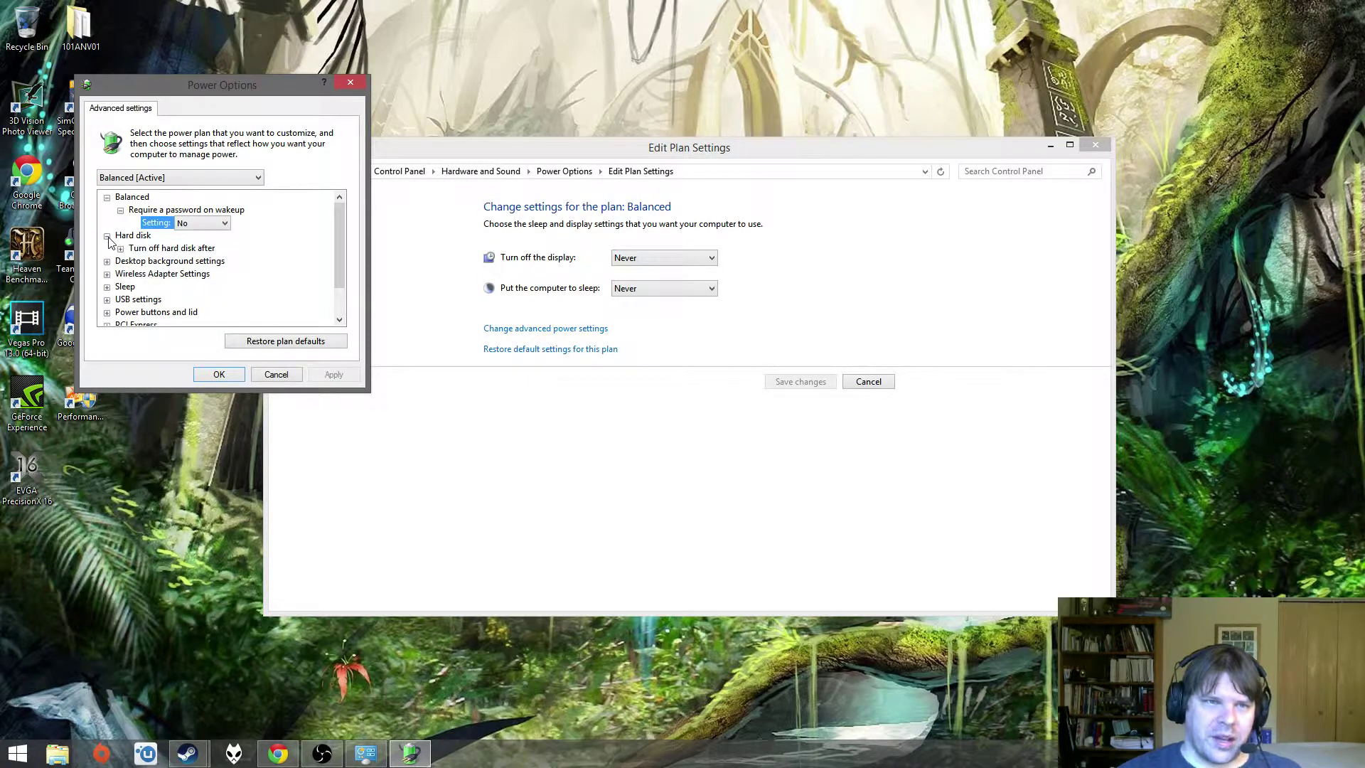
left_click(120, 249)
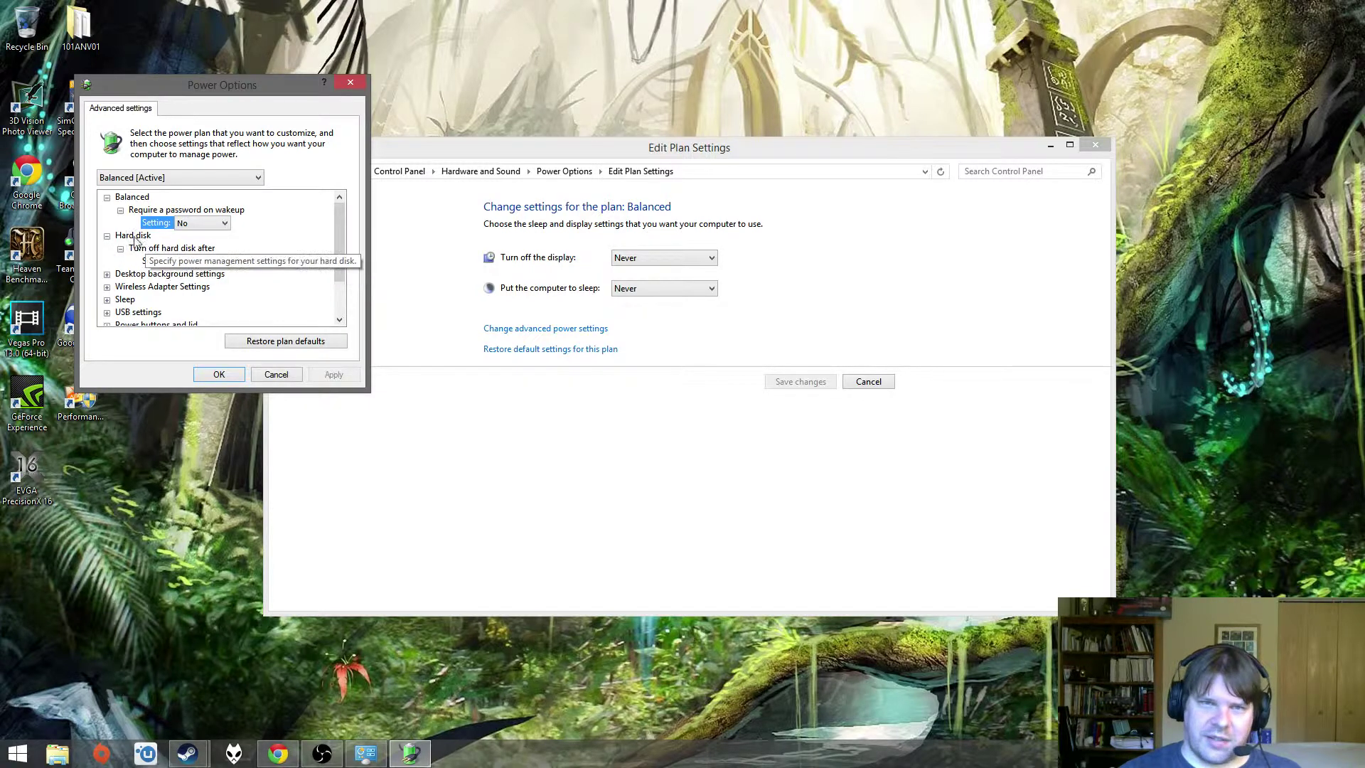
left_click(120, 248)
left_click(107, 236)
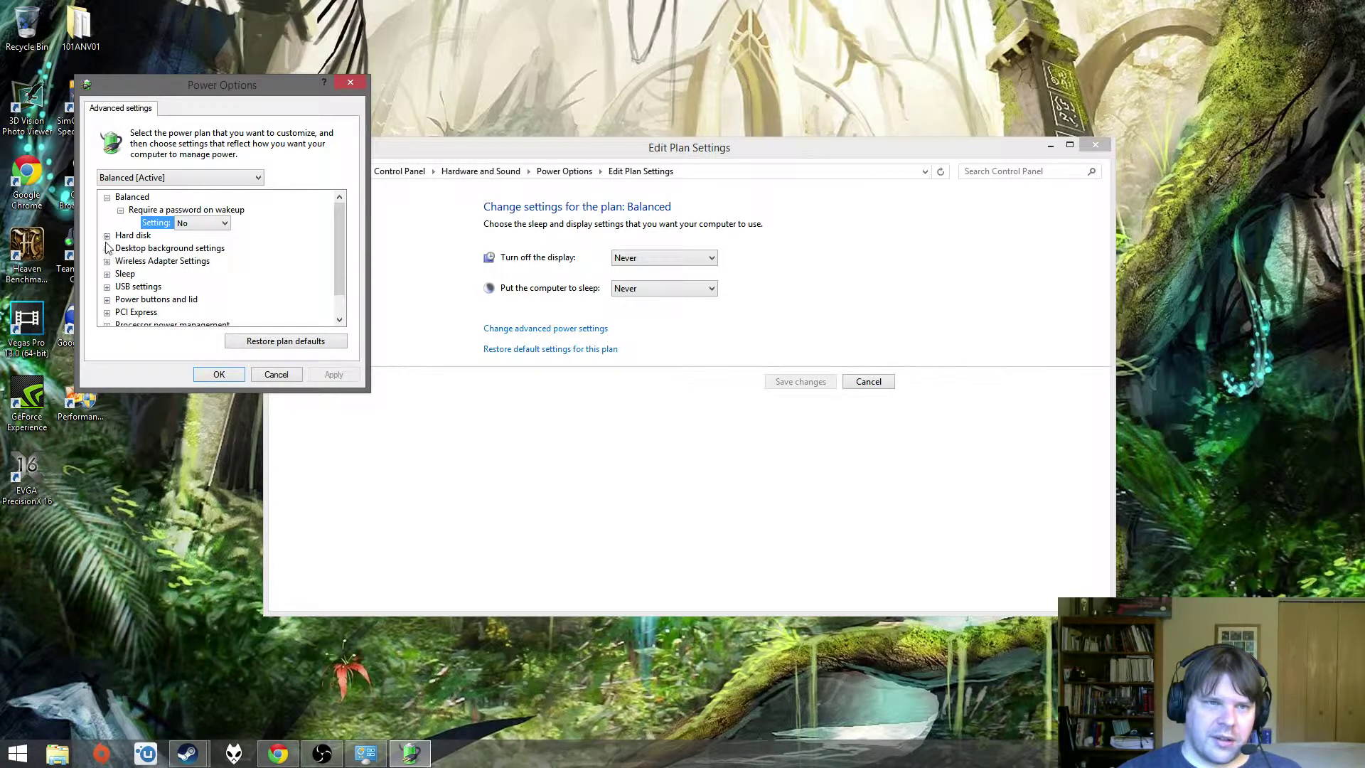
- Set the desktop background slide show to Paused in the advanced power settings and apply it
left_click(107, 248)
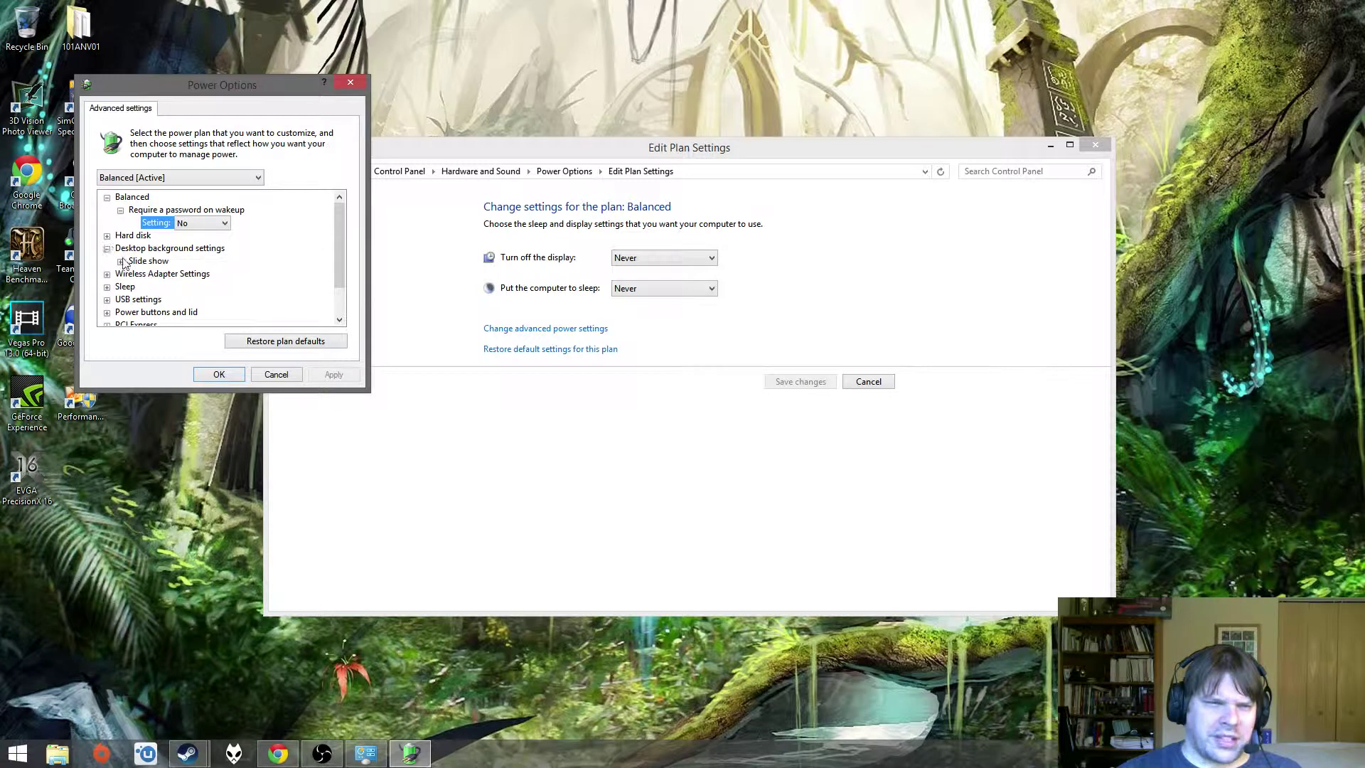
left_click(120, 261)
left_click(199, 276)
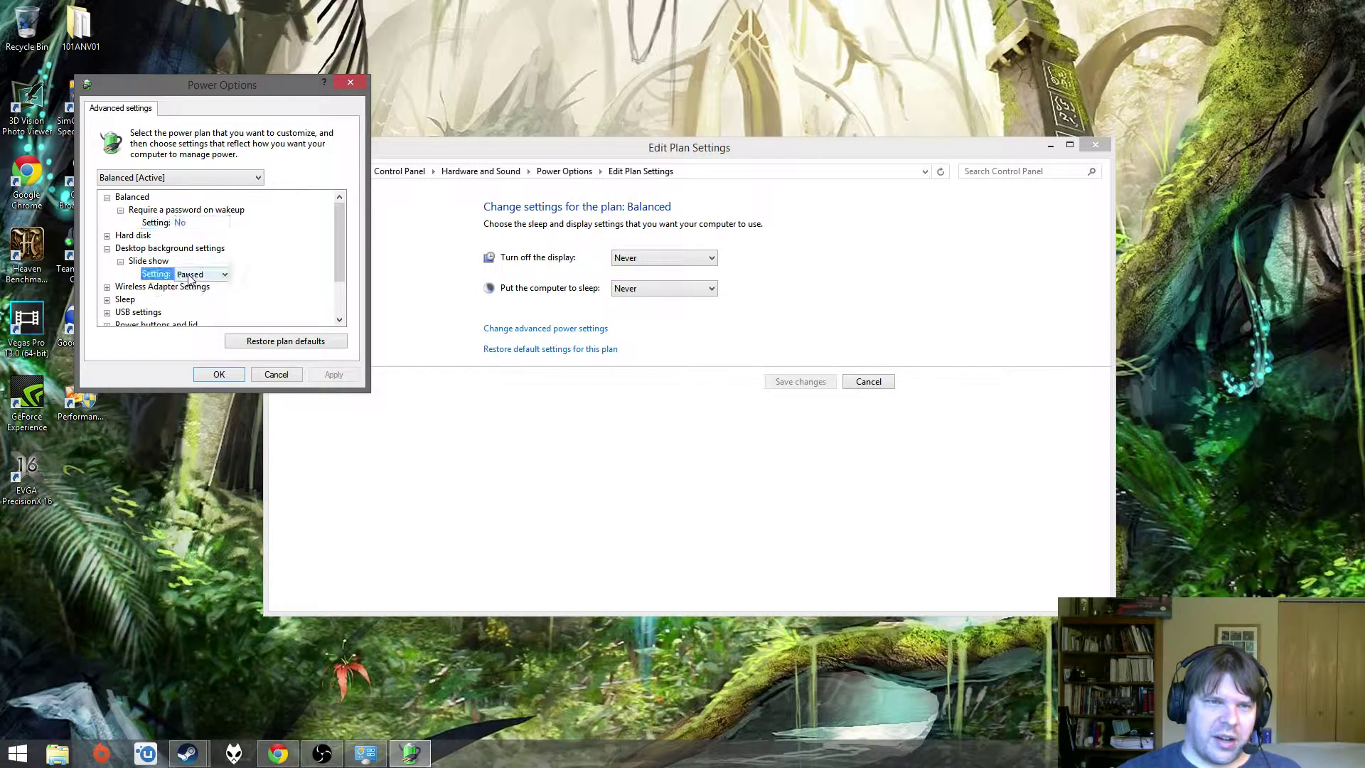
left_click(206, 276)
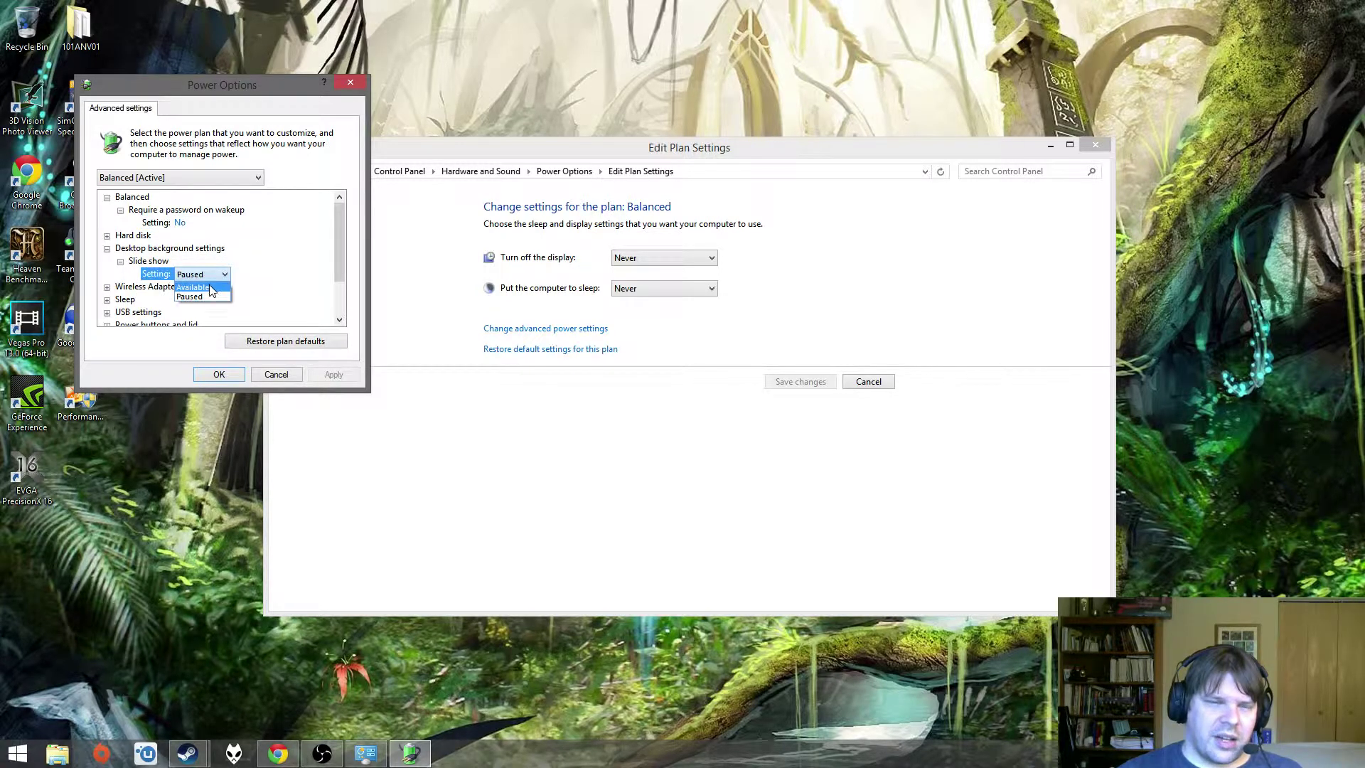
left_click(212, 298)
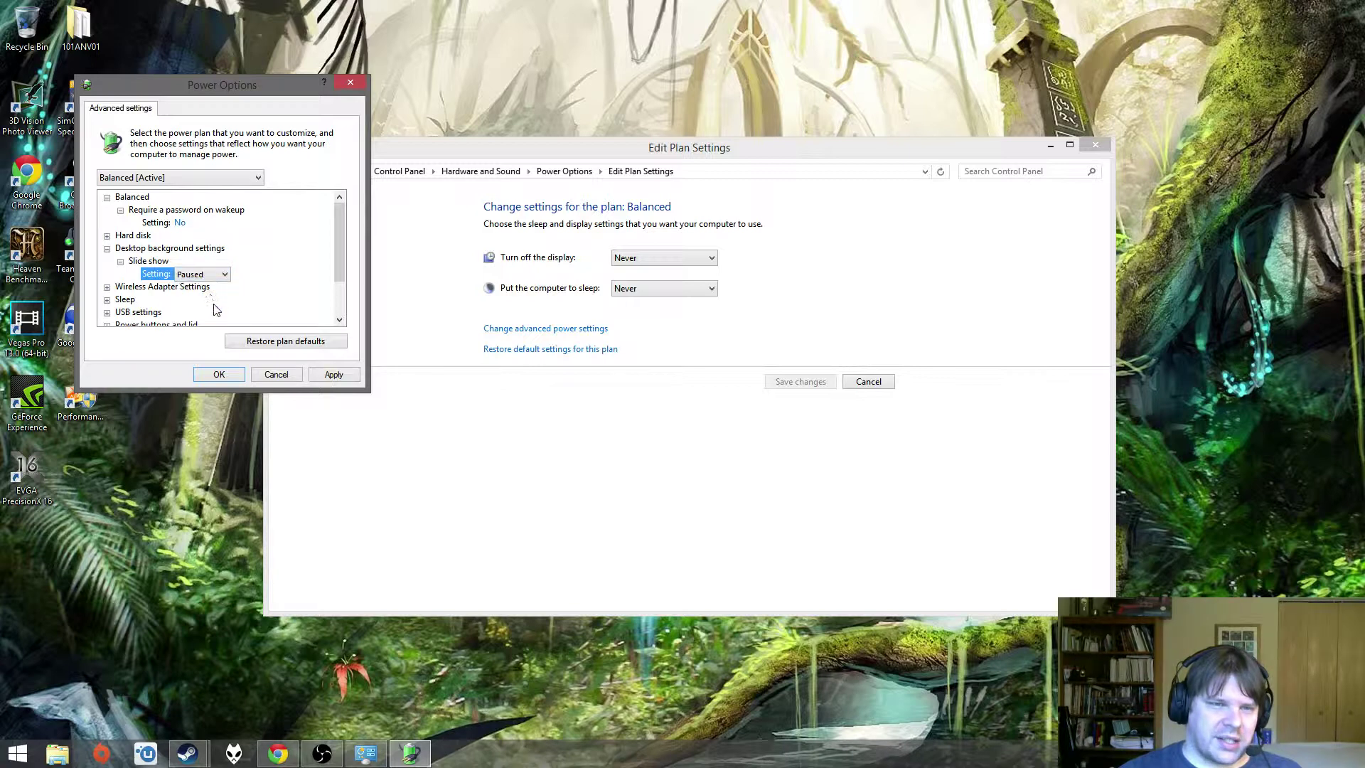
left_click(343, 375)
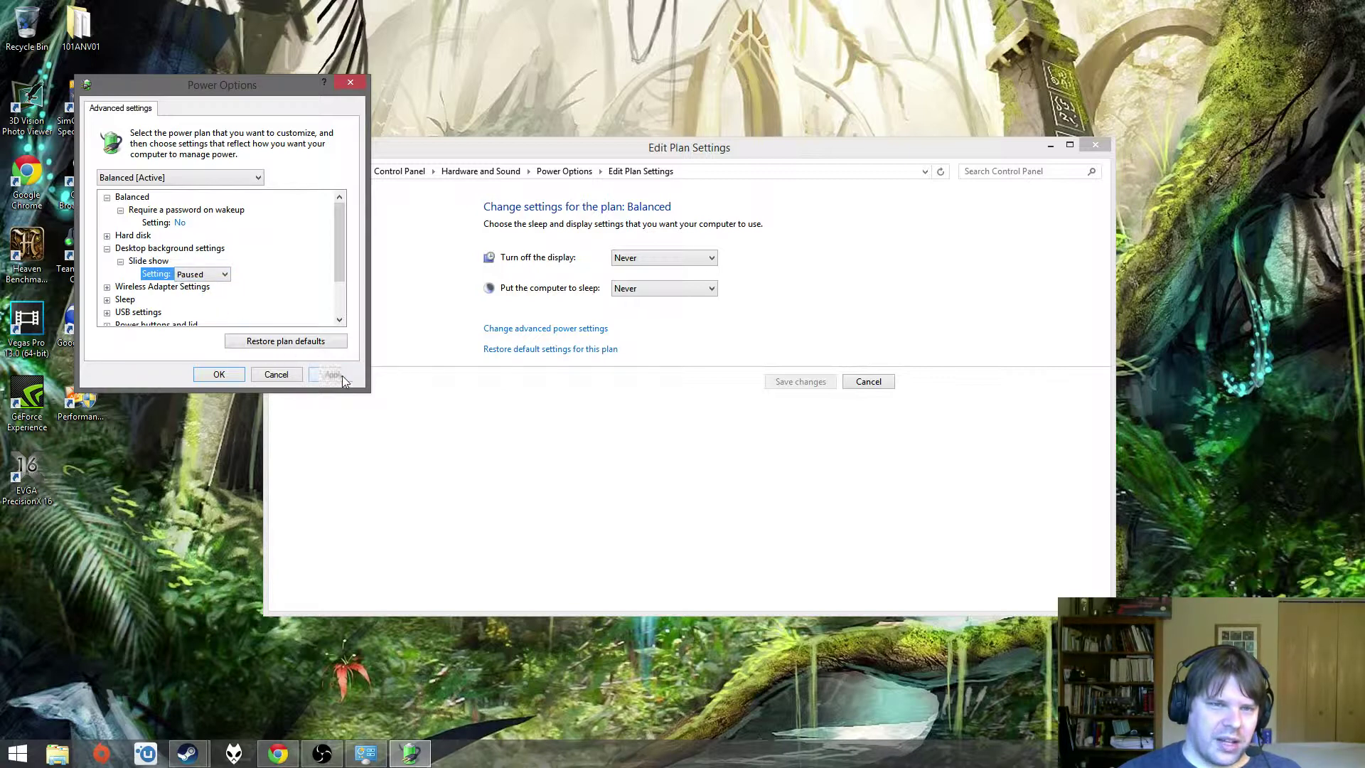
left_click(120, 262)
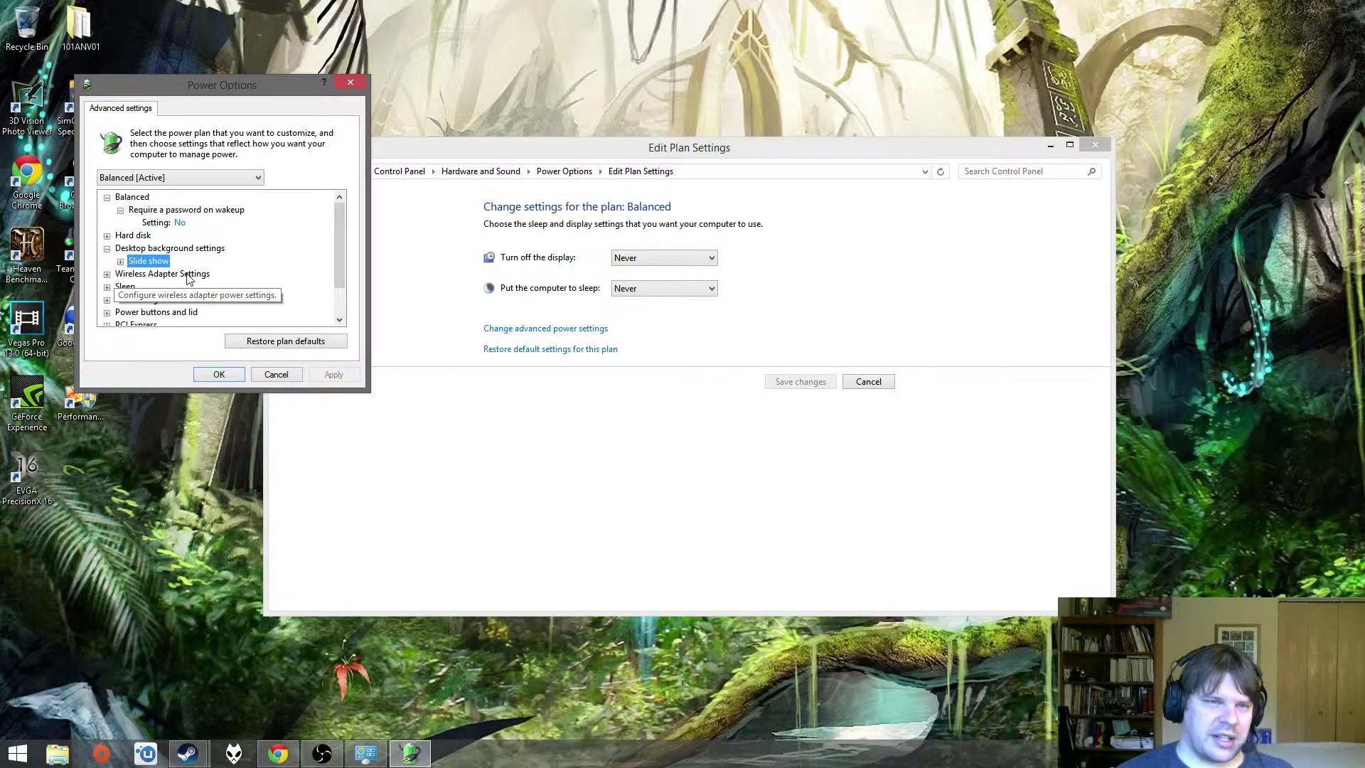
- Review the Power Saving Mode options for the wireless adapter in the advanced power settings
left_click(107, 273)
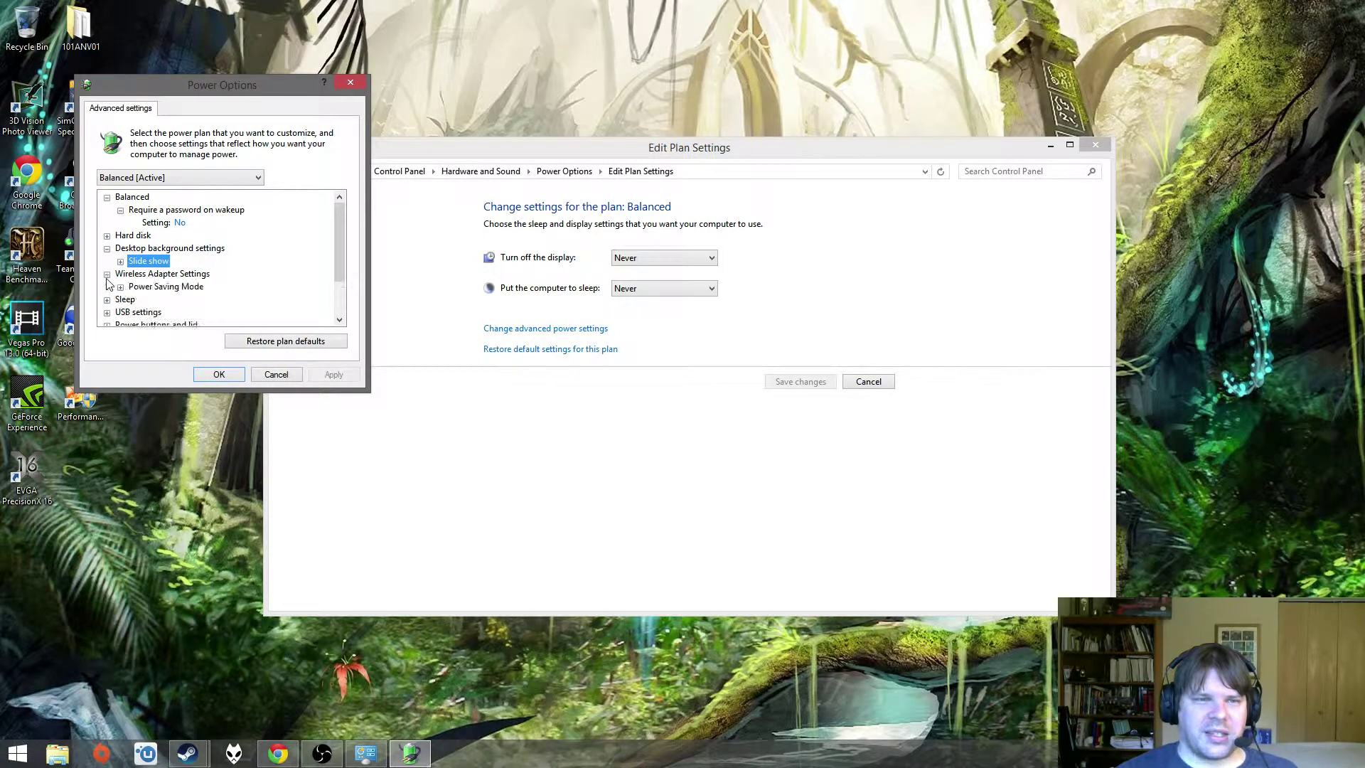
left_click(120, 287)
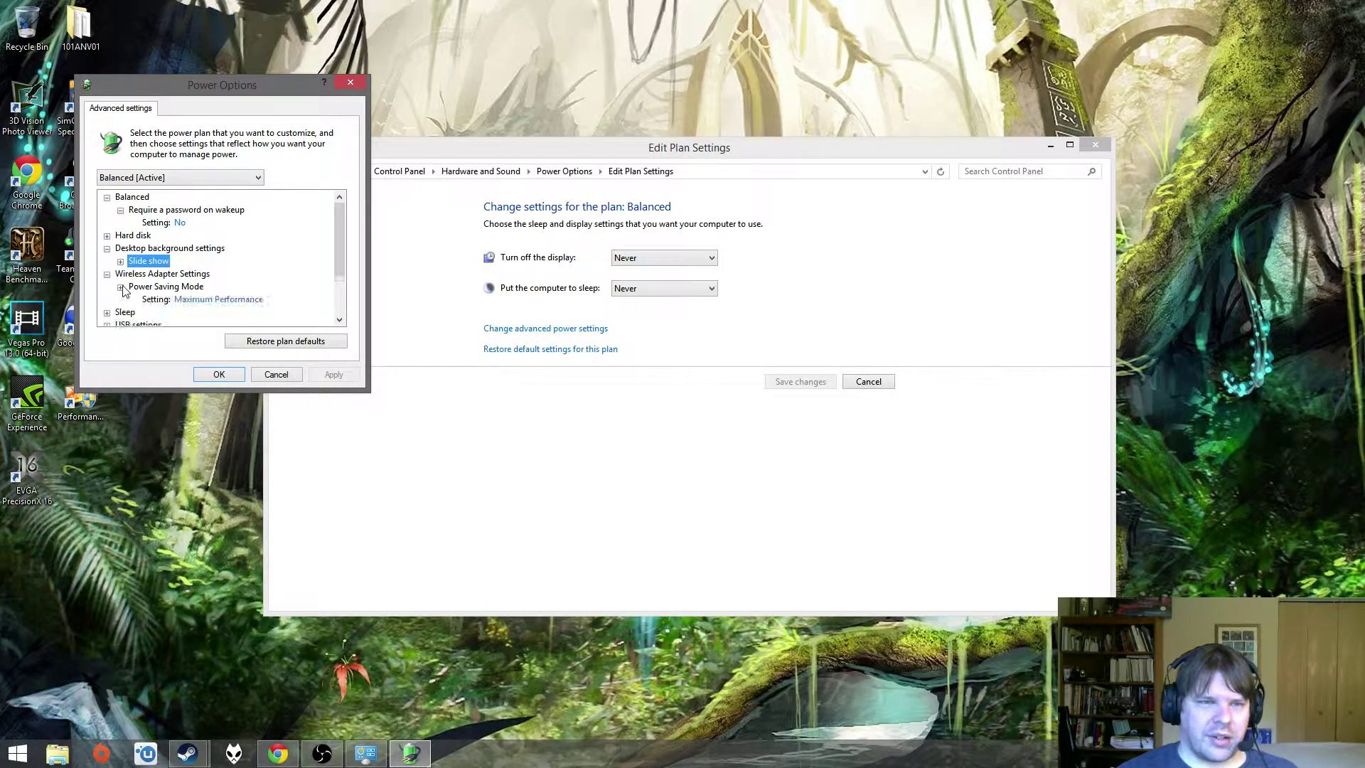
left_click(199, 300)
left_click(259, 299)
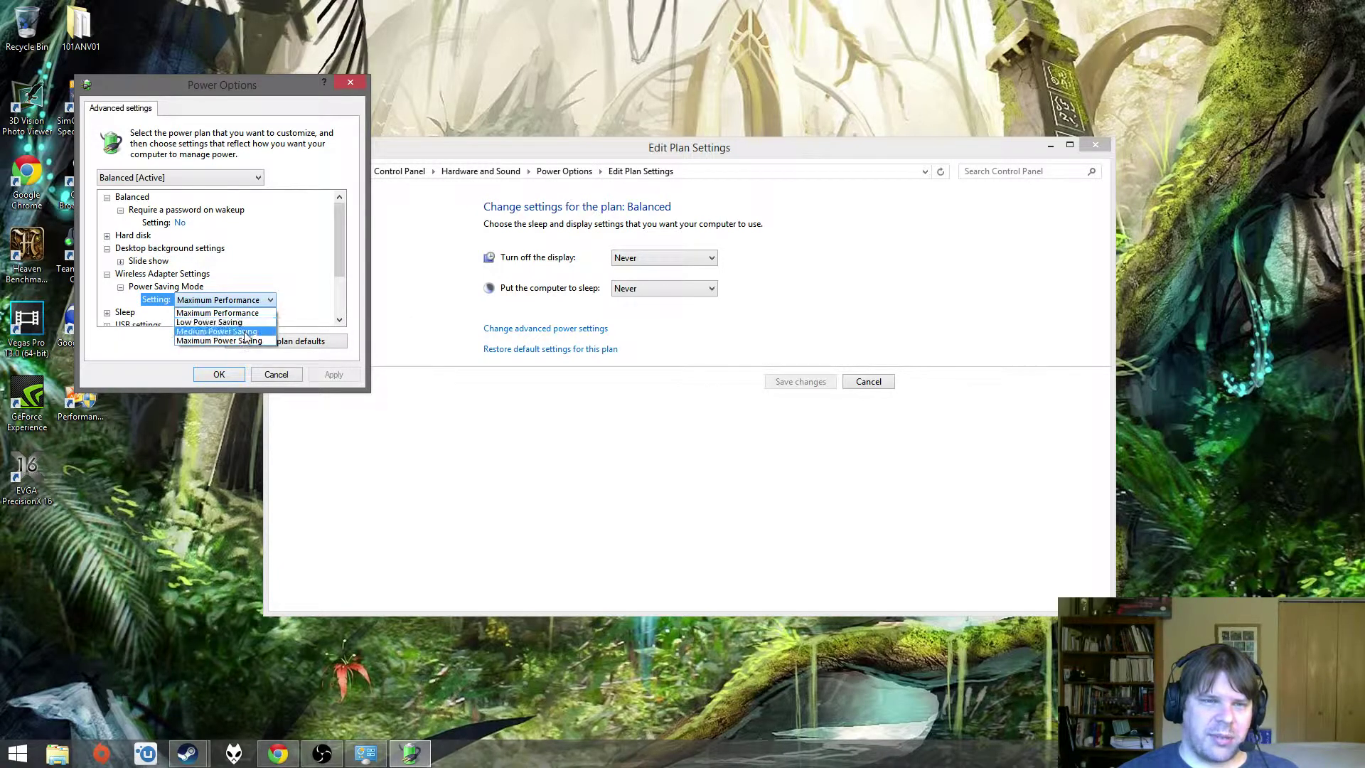
left_click(256, 299)
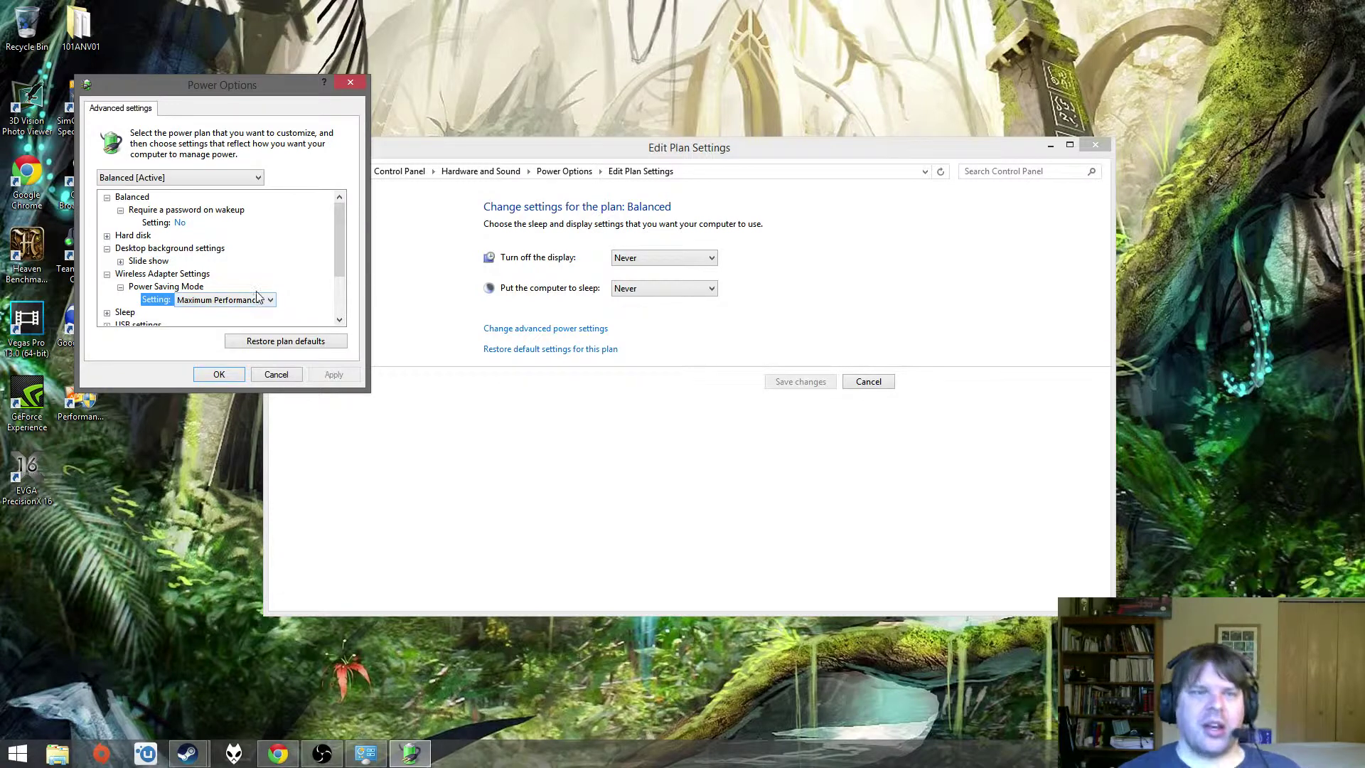
left_click(261, 299)
left_click(263, 300)
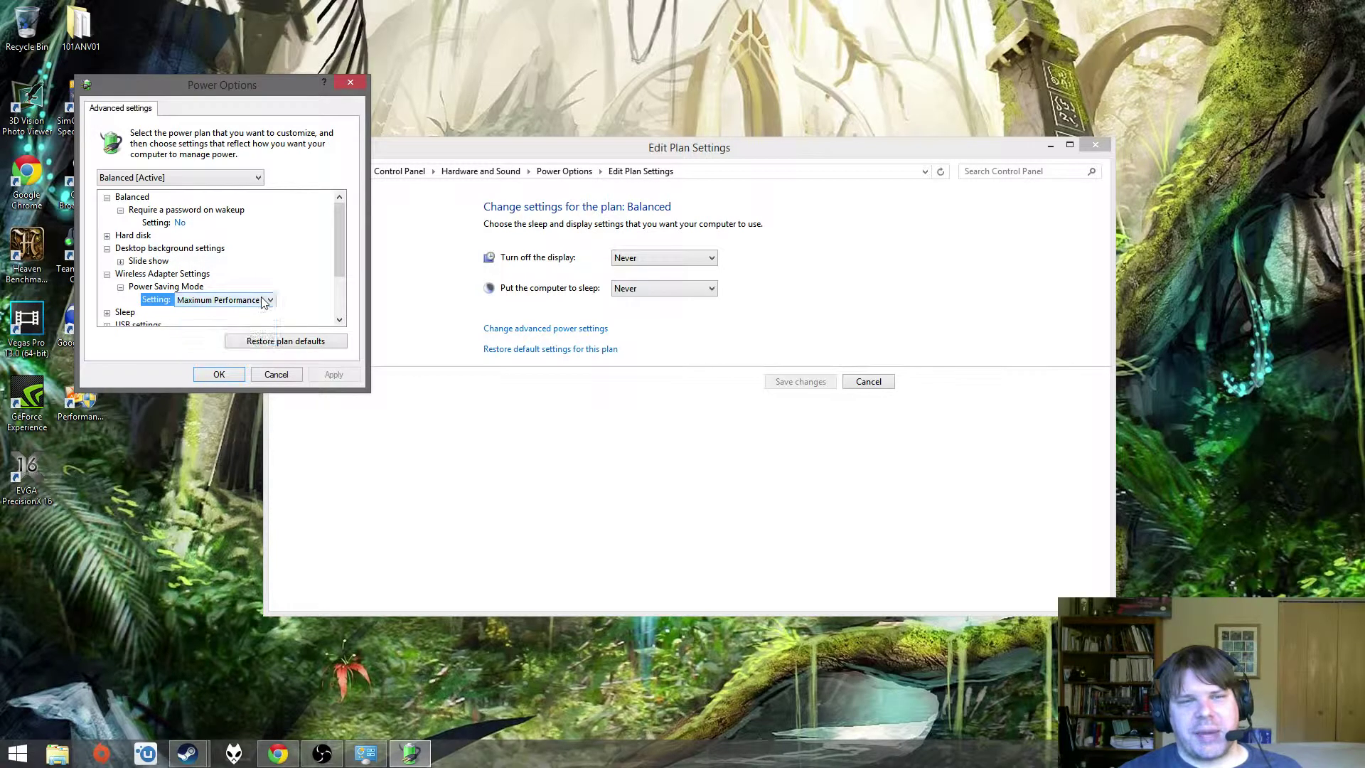
left_click(121, 288)
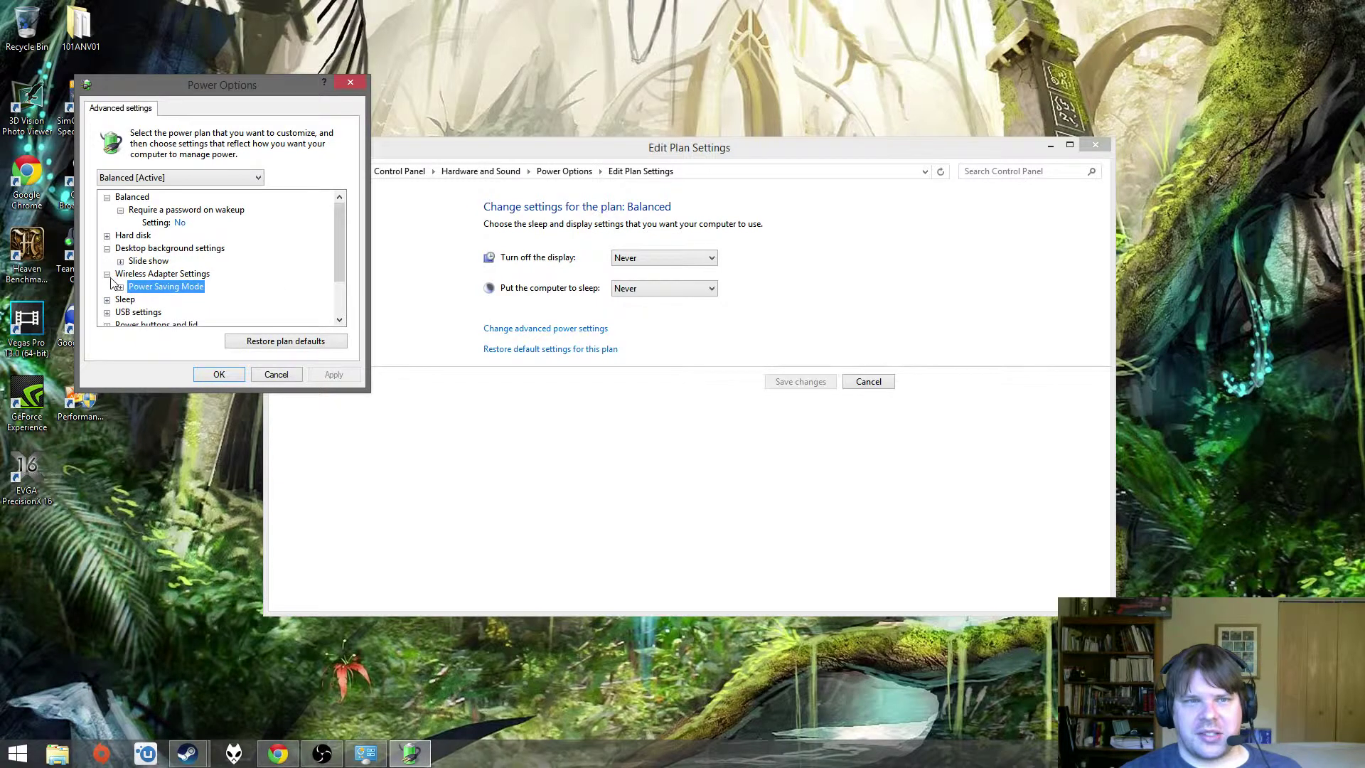
key("Left")
key("Left")
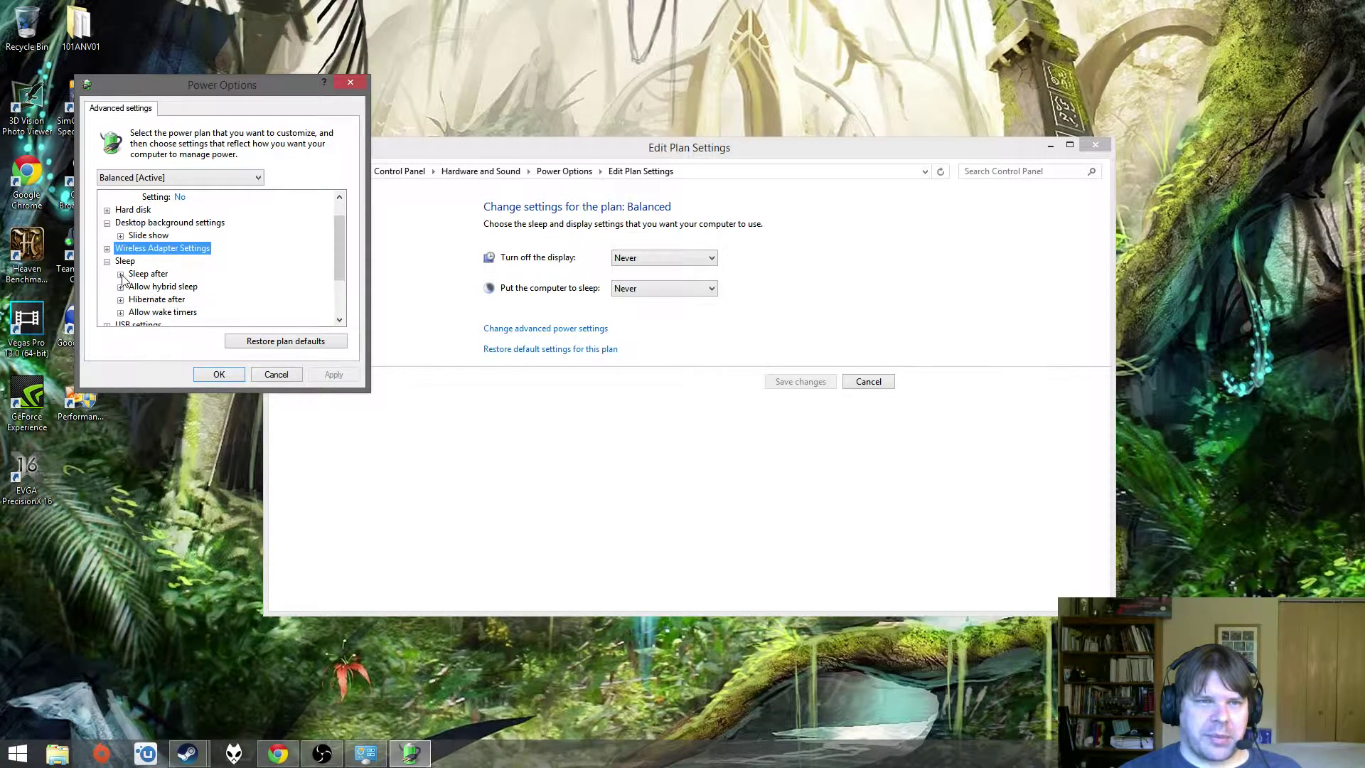
- Review the Sleep after and Allow hybrid sleep settings in the Balanced plan's advanced power settings
left_click(121, 274)
left_click(121, 274)
left_click(121, 275)
left_click(121, 275)
left_click(121, 288)
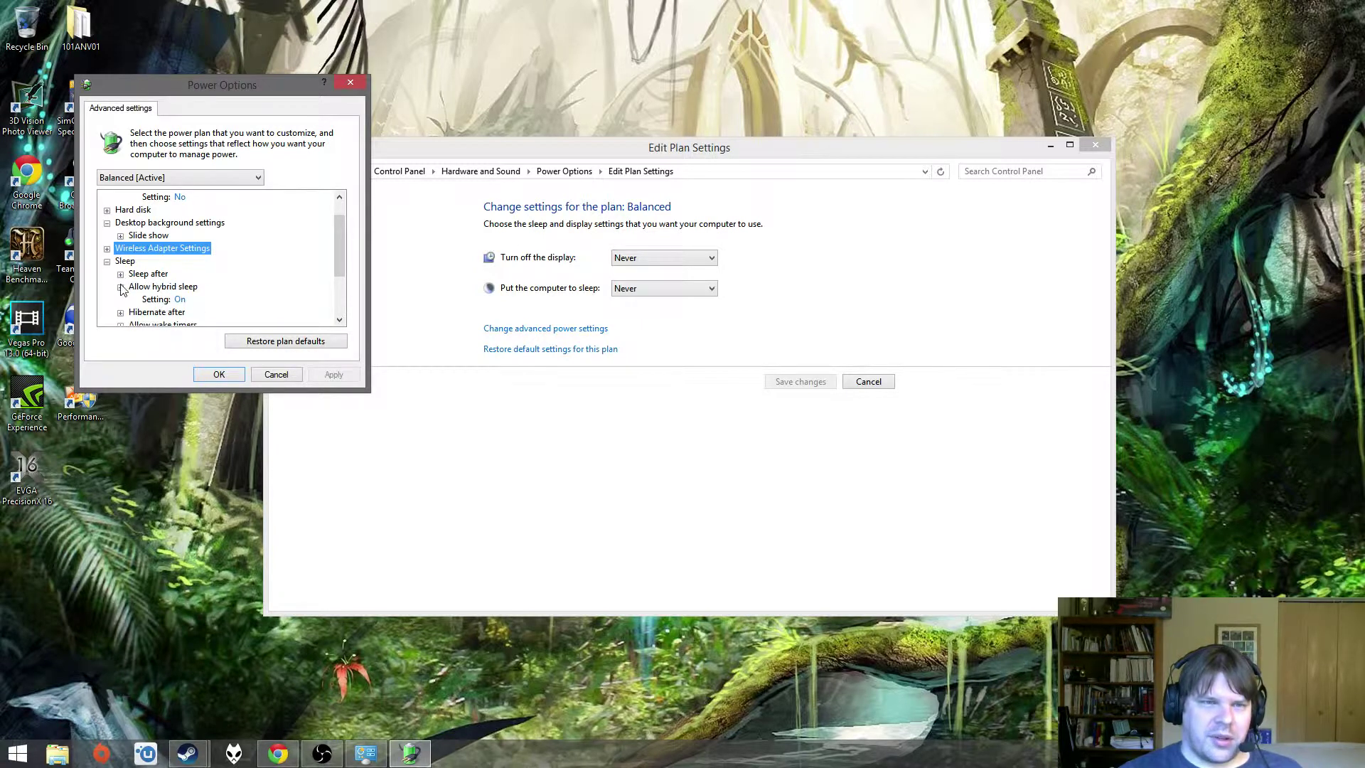
left_click(121, 287)
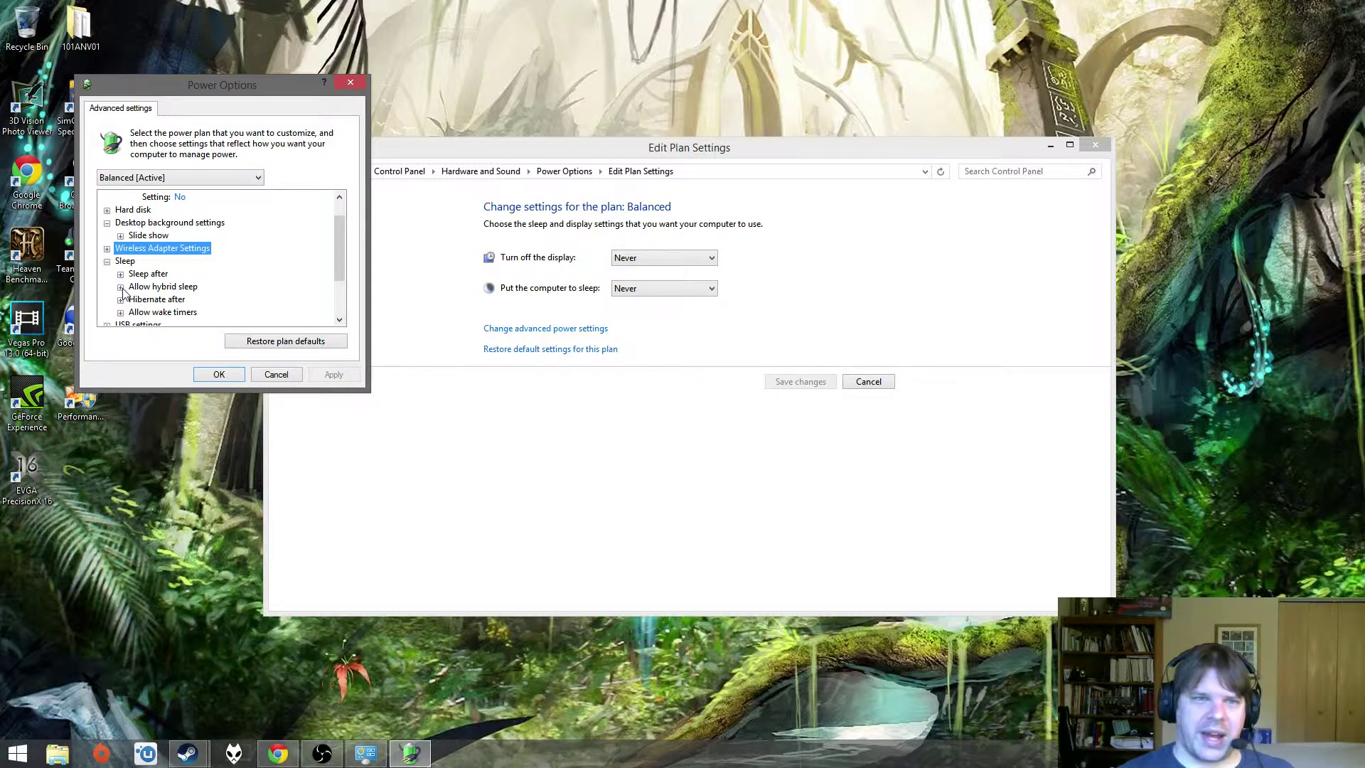
left_click(120, 287)
left_click(120, 288)
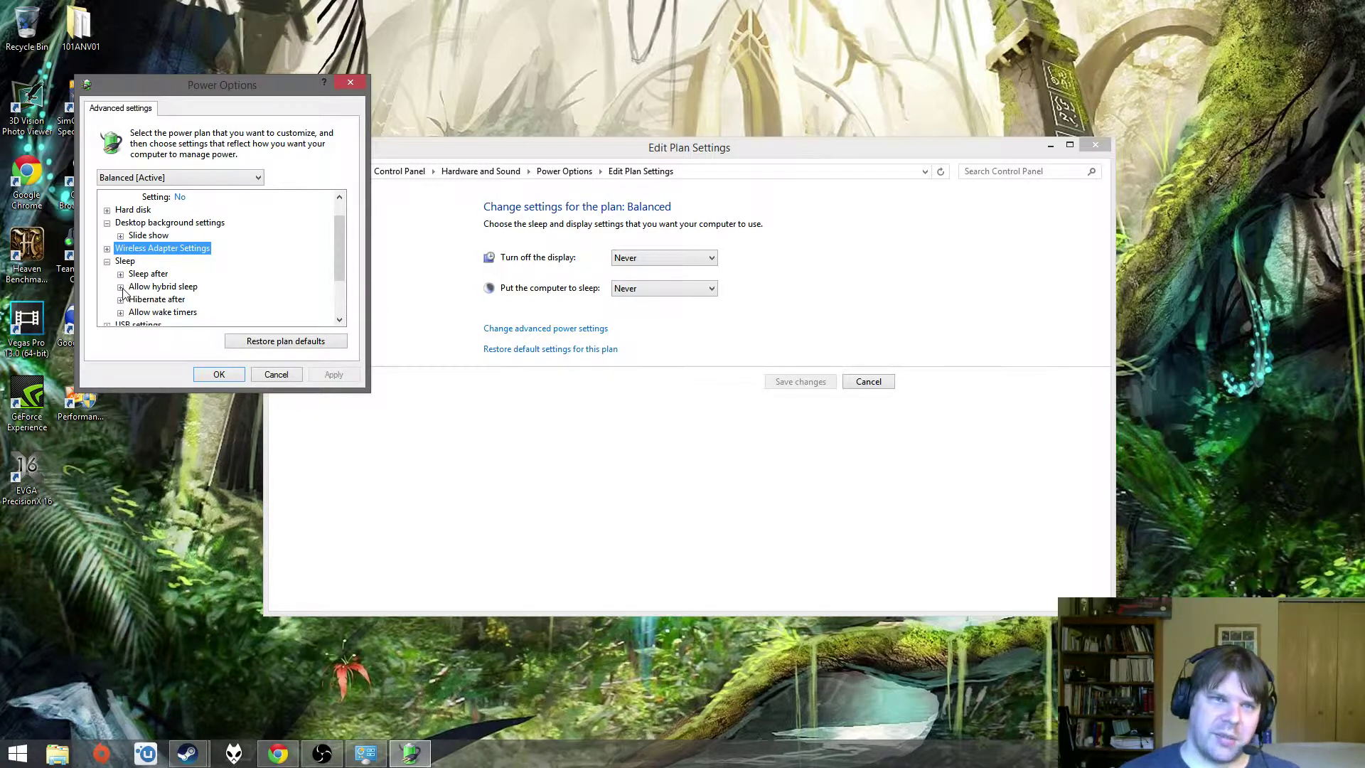
- Check the Hibernate after and Allow wake timers settings in the Sleep section
left_click(121, 300)
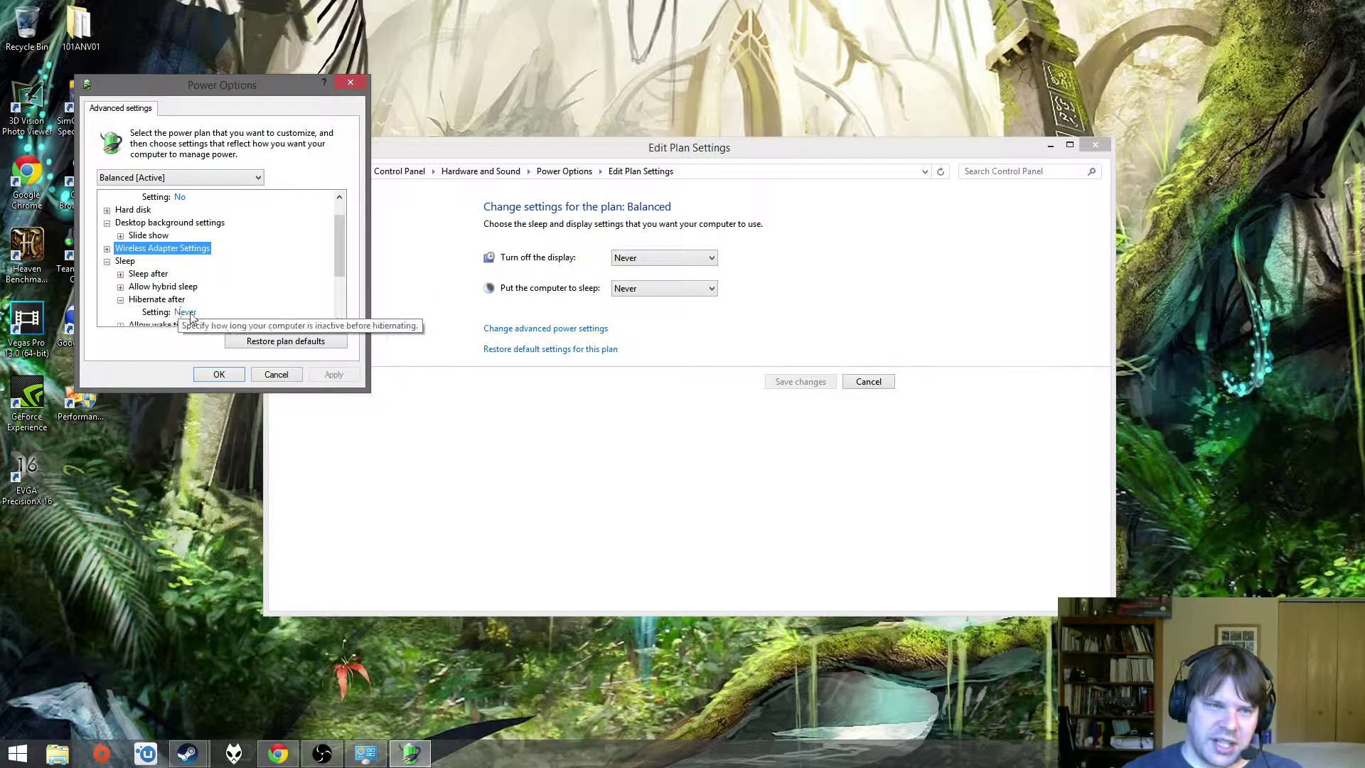
left_click(121, 300)
scroll(233, 278, "down", 2)
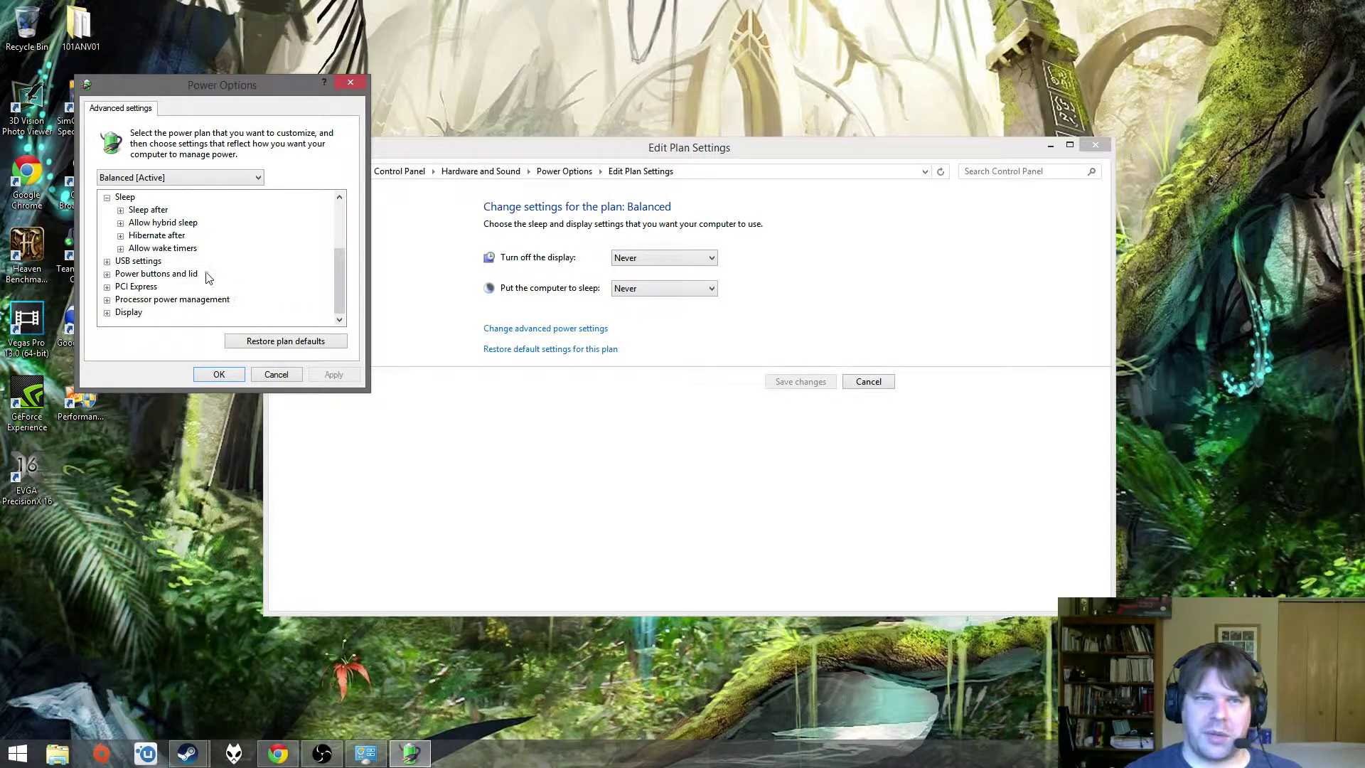
left_click(121, 249)
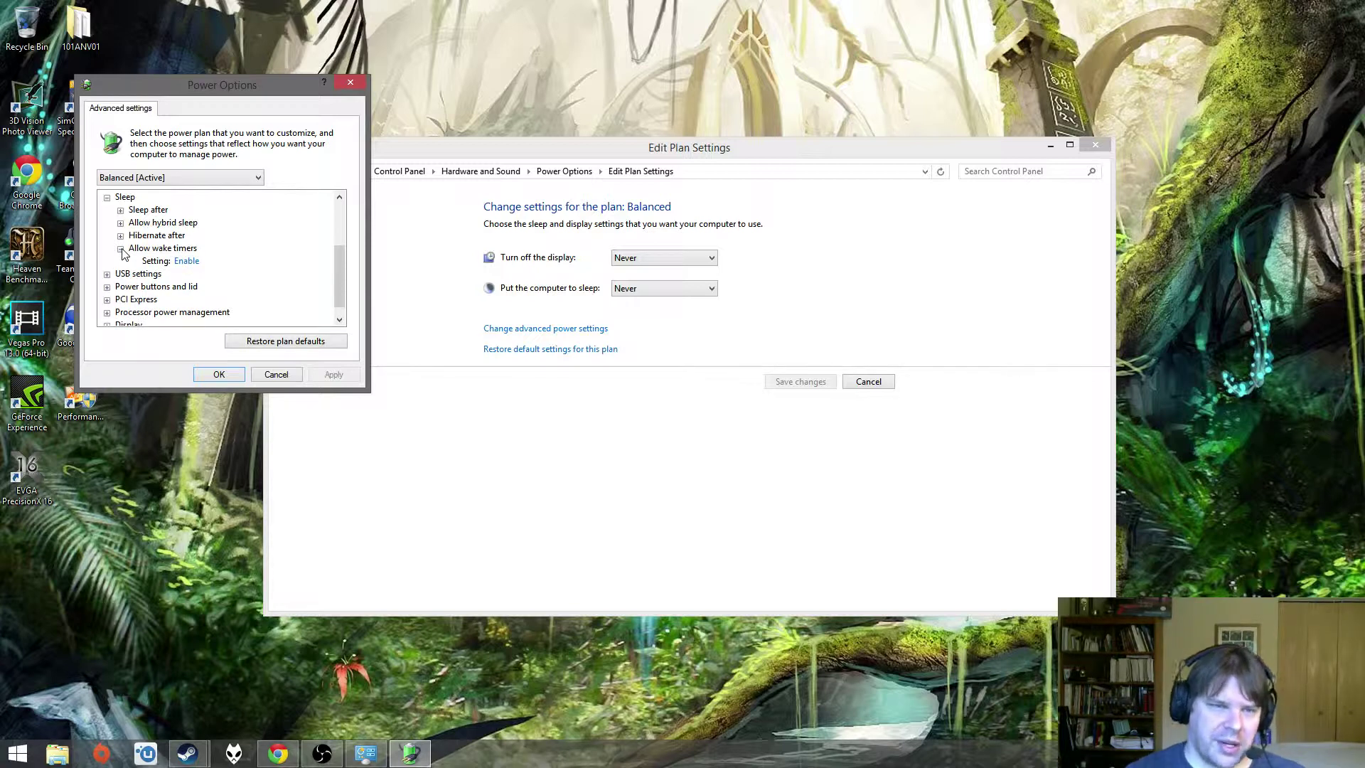
left_click(121, 249)
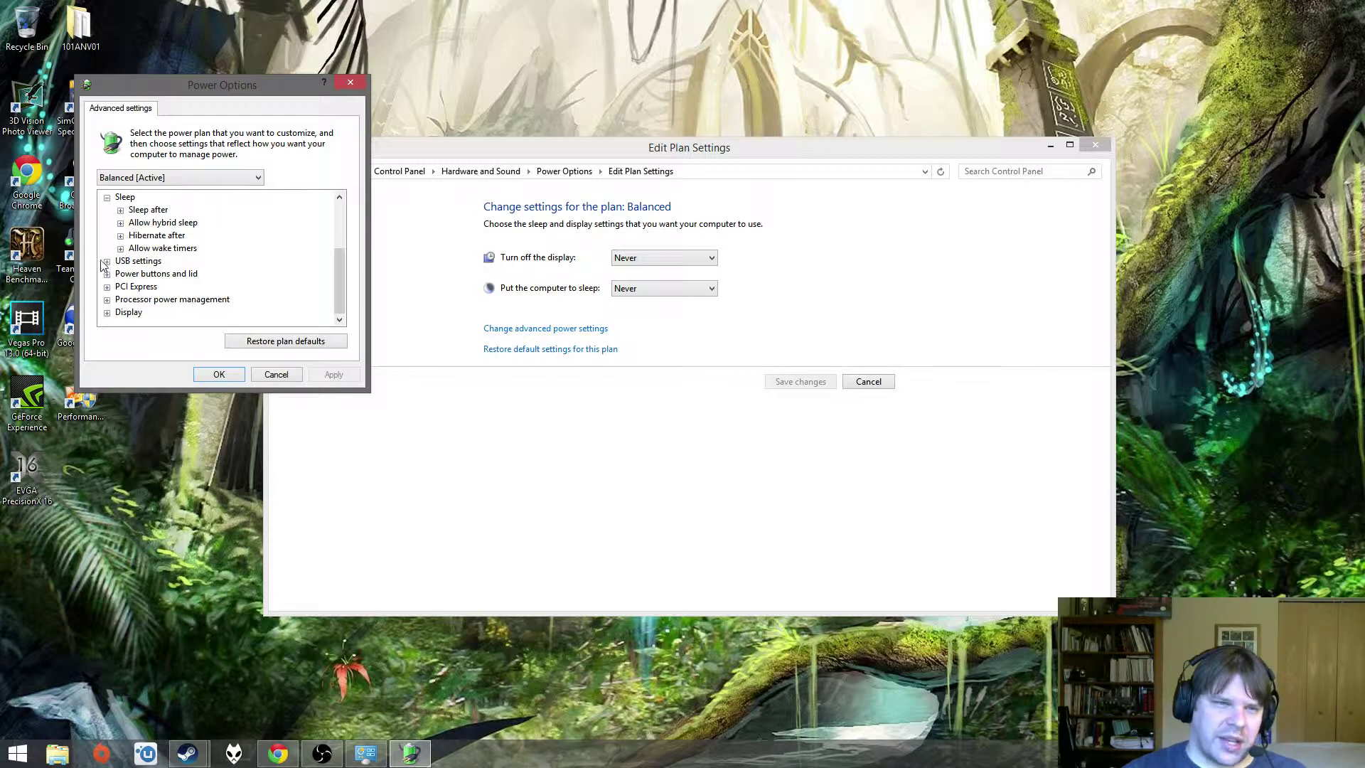
- Look over the power button entries and review the options for PCI Express Link State Power Management
left_click(106, 275)
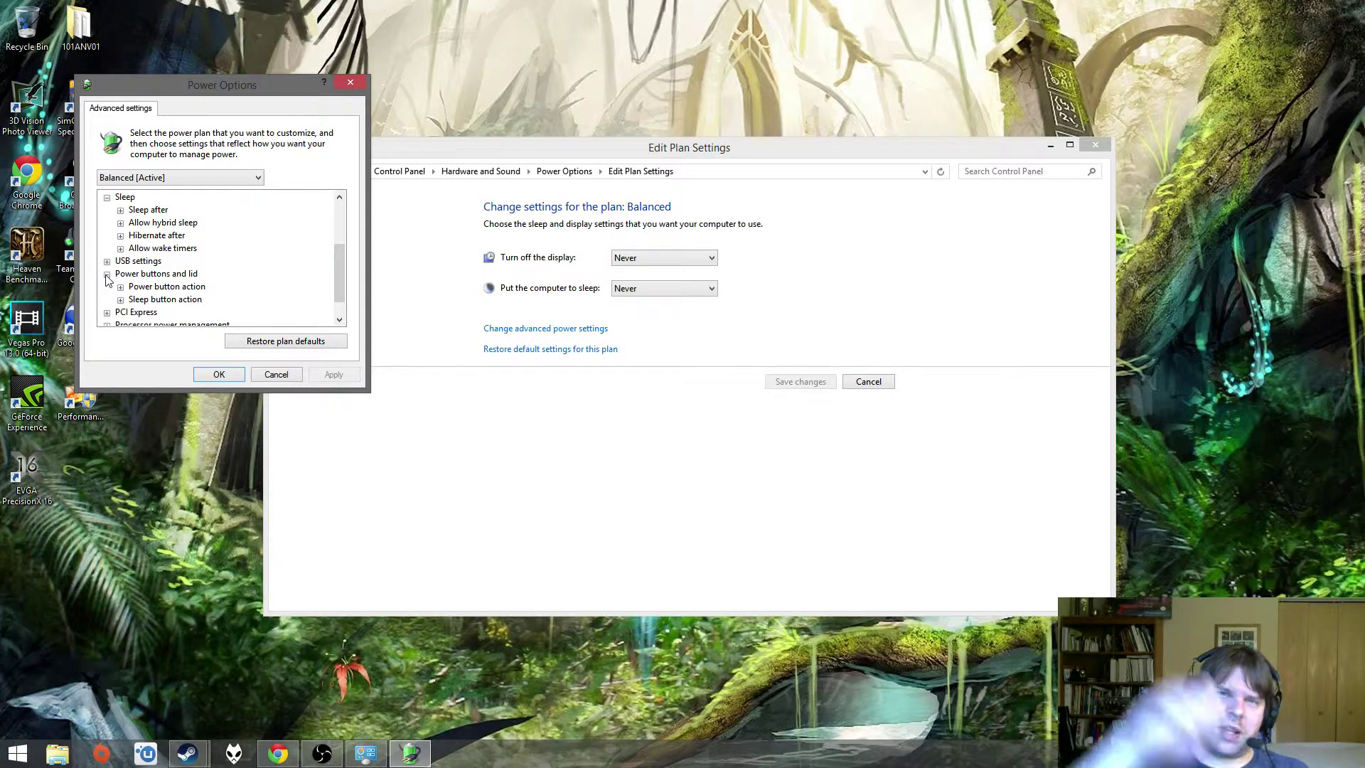
left_click(106, 275)
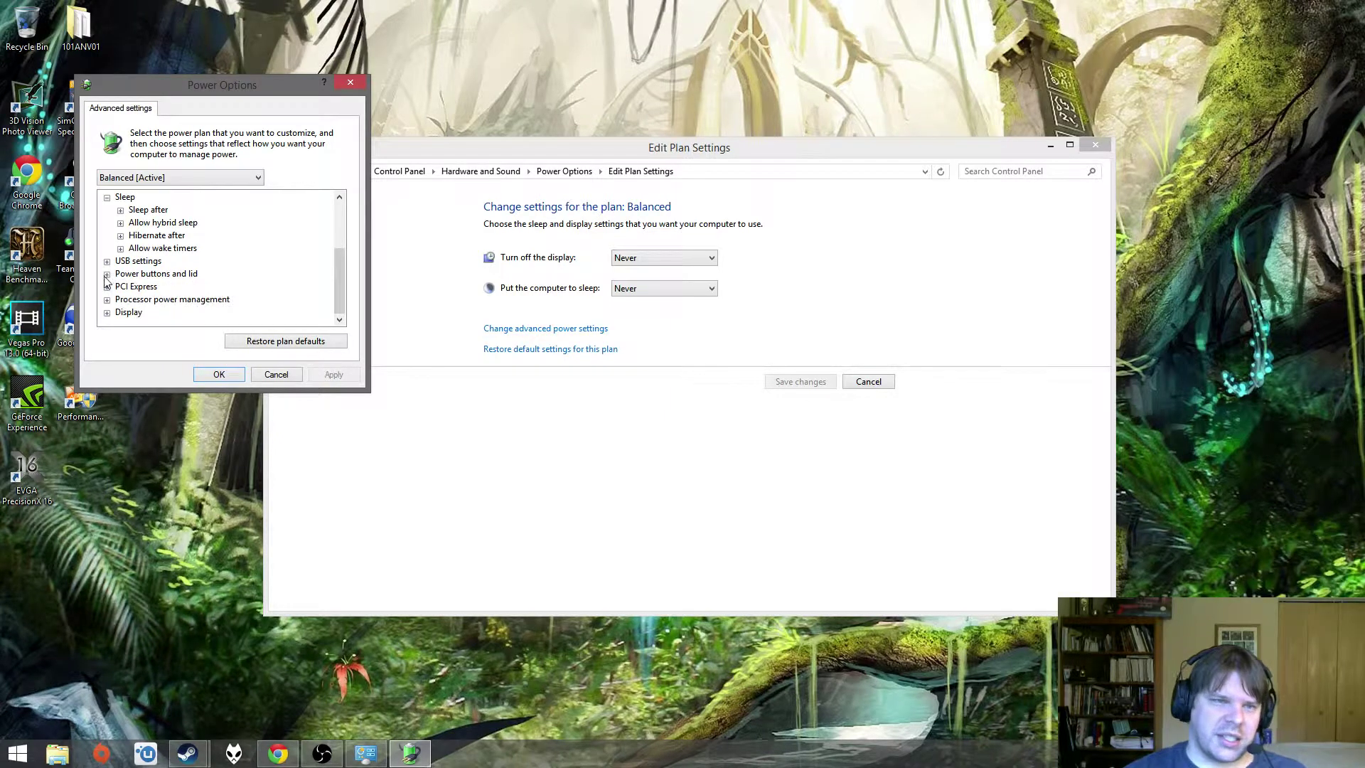
left_click(108, 288)
left_click(120, 299)
scroll(242, 269, "down", 1)
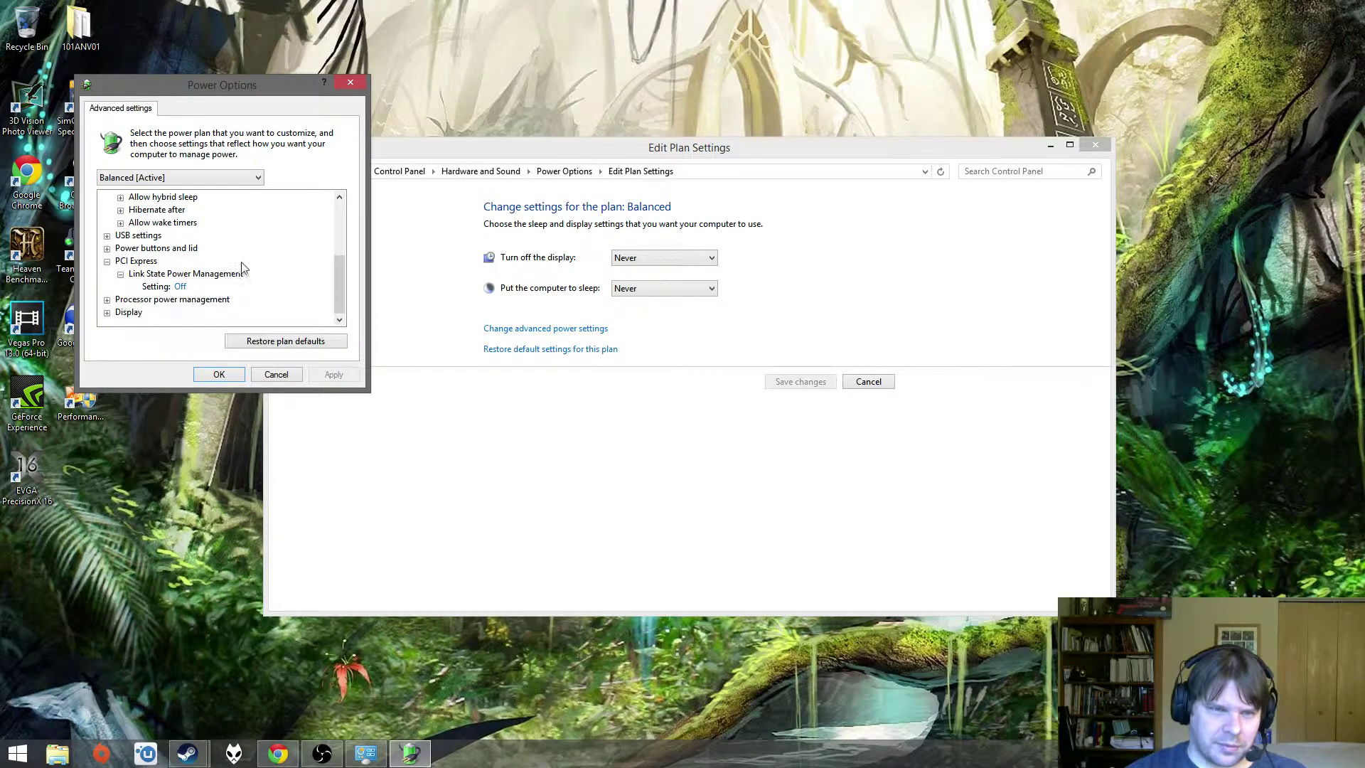
left_click(179, 286)
left_click(202, 288)
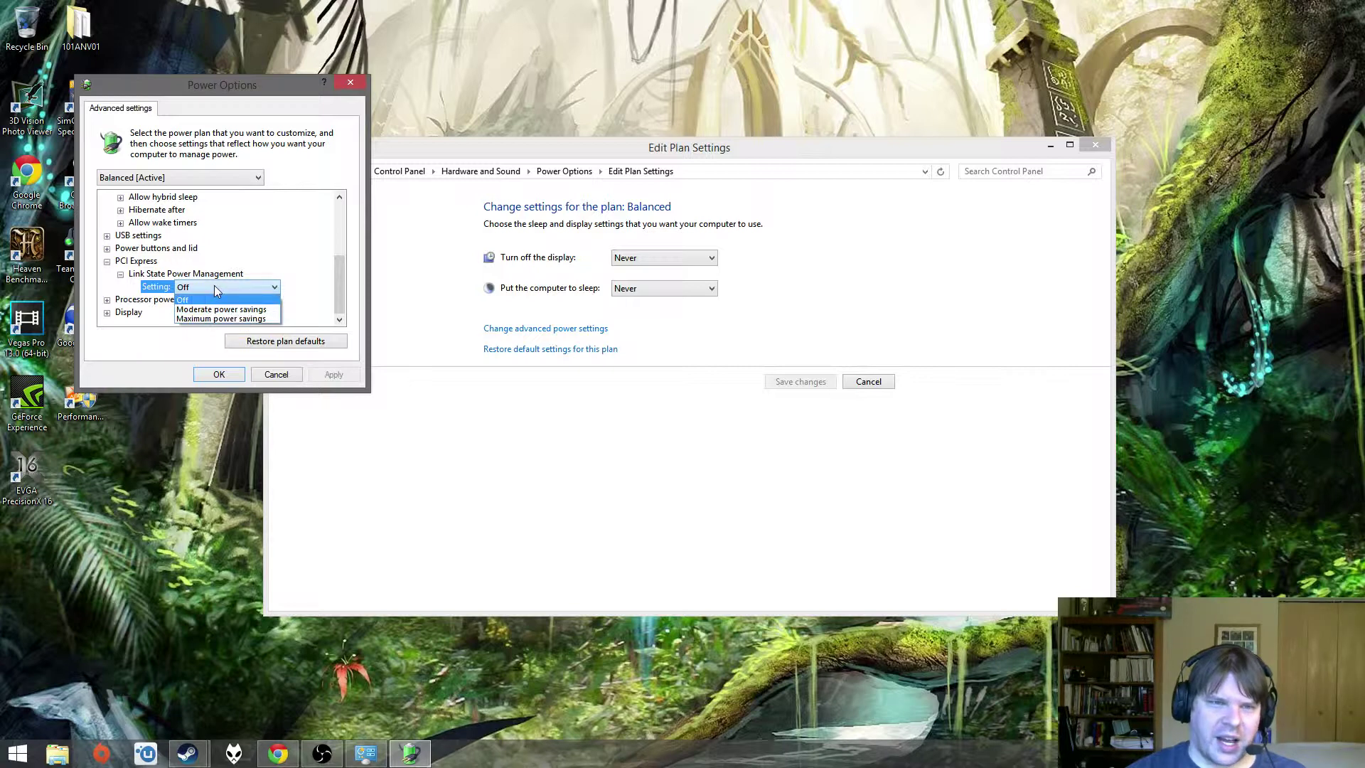
left_click(215, 286)
left_click(121, 274)
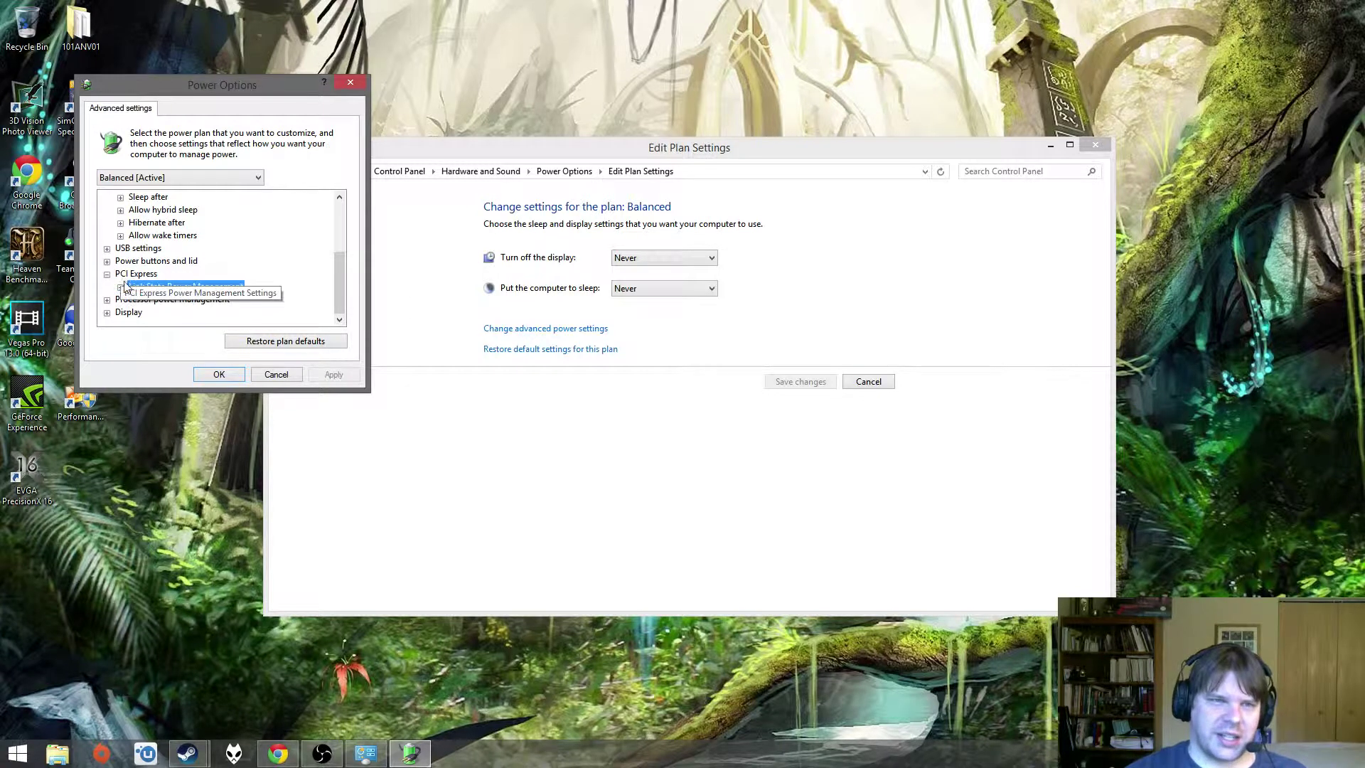
left_click(107, 275)
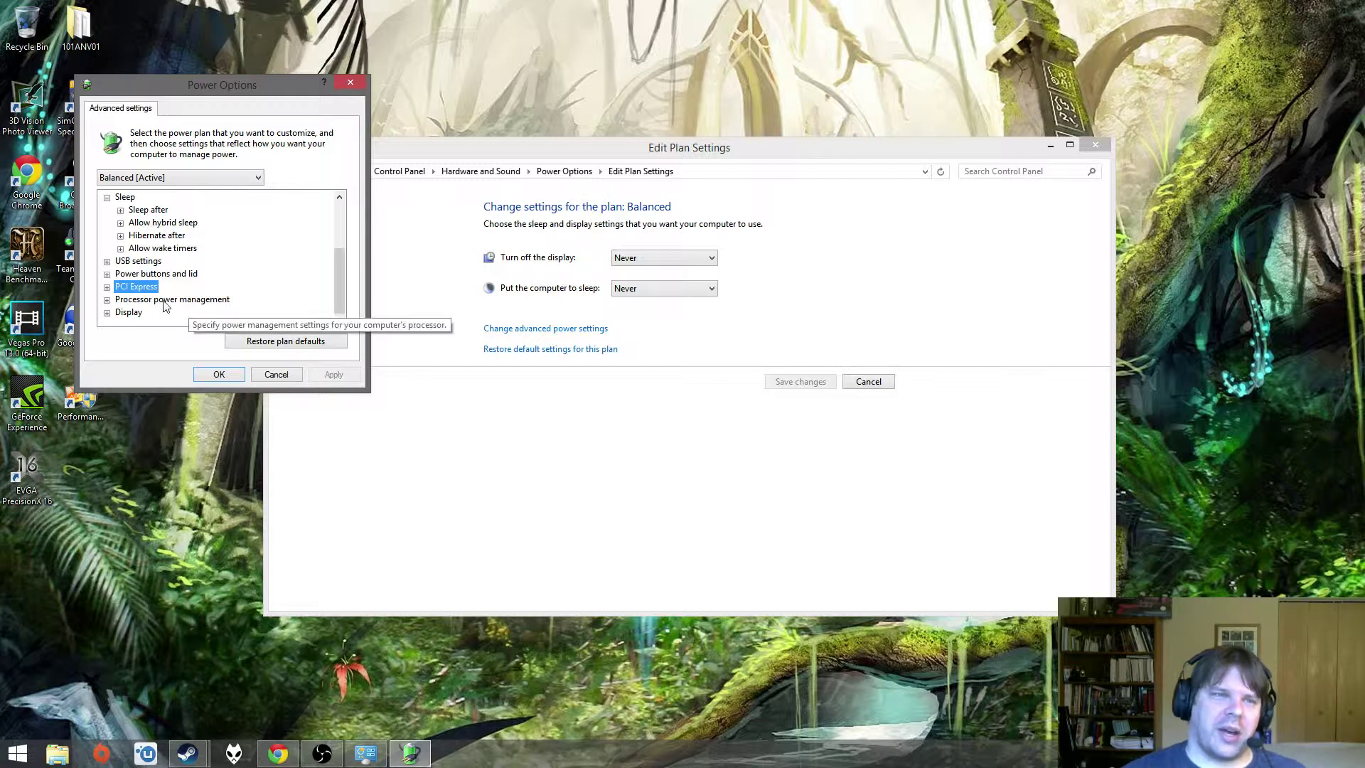
- Check the minimum and maximum processor state settings under Processor power management
left_click(107, 300)
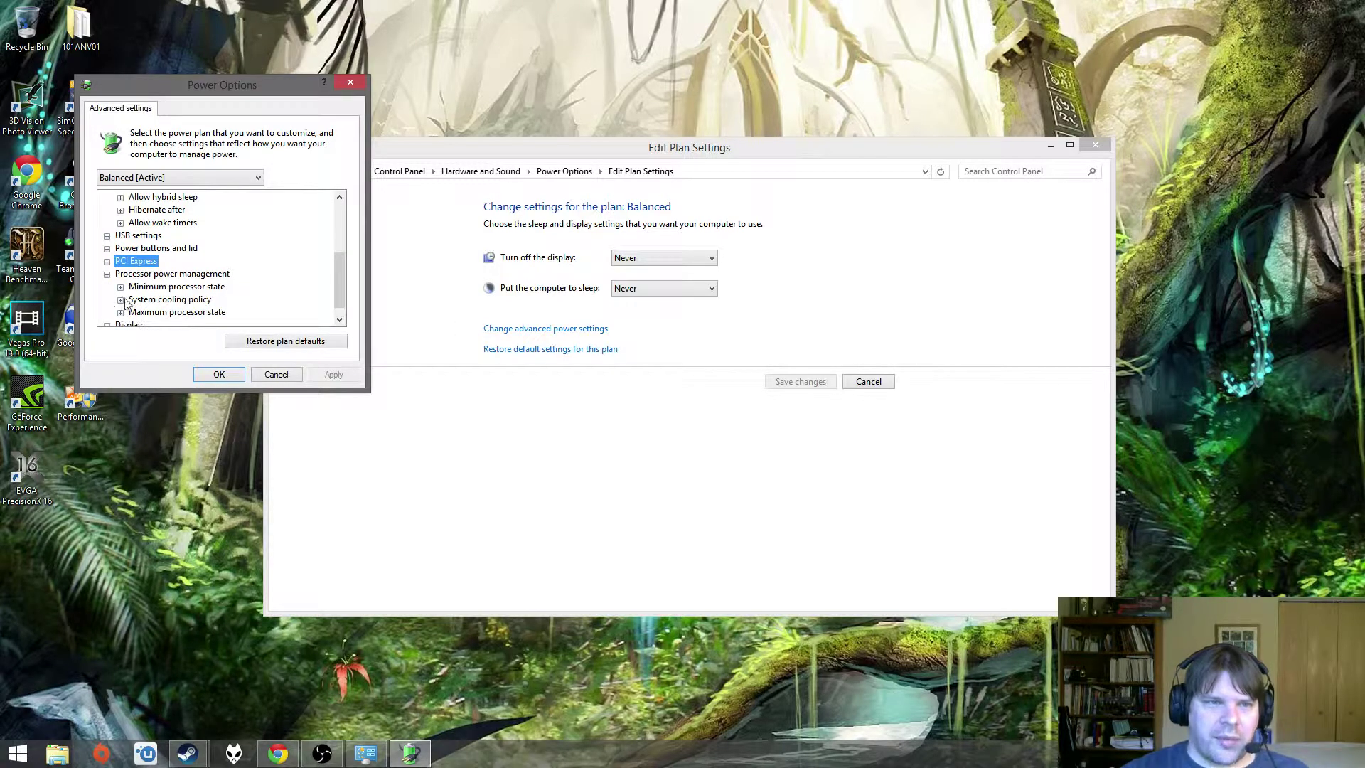
left_click_drag(341, 267, 341, 280)
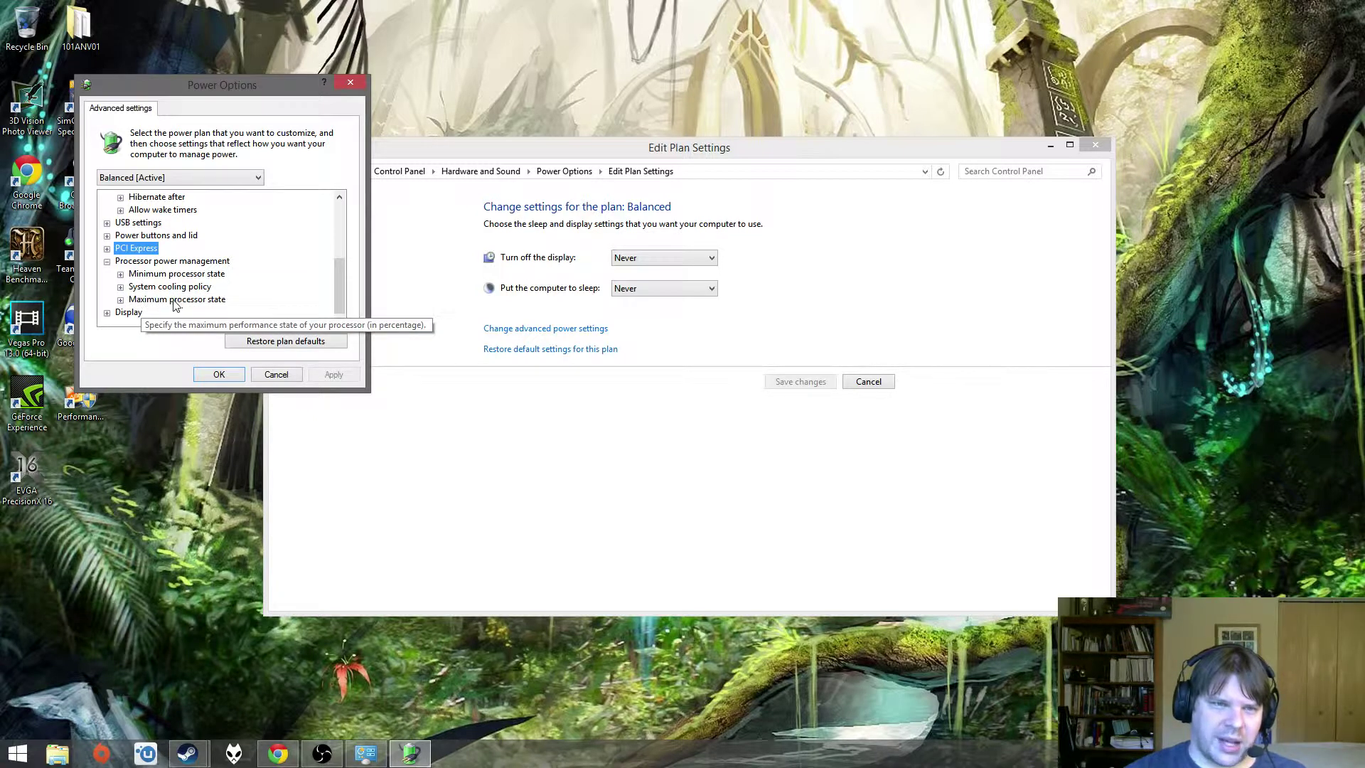
left_click(120, 273)
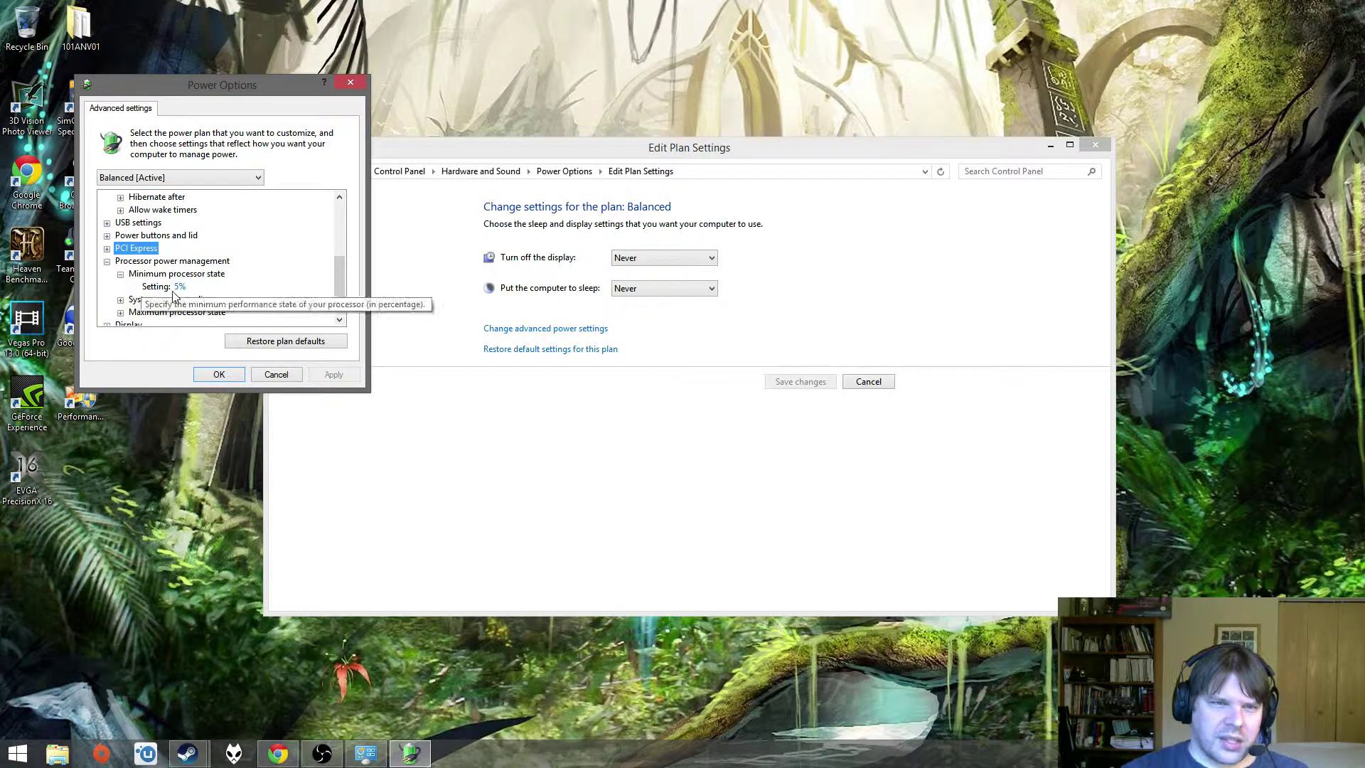
left_click(121, 274)
left_click(120, 299)
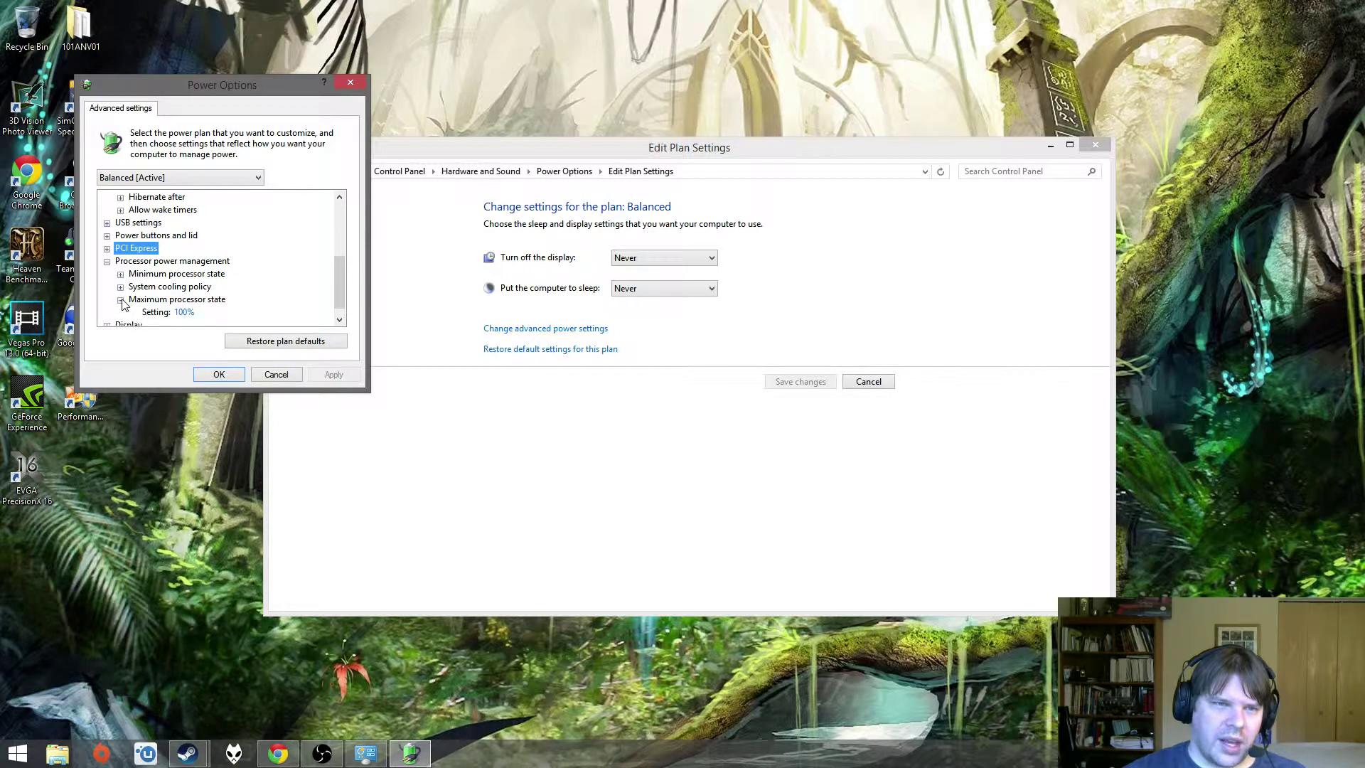
left_click(120, 300)
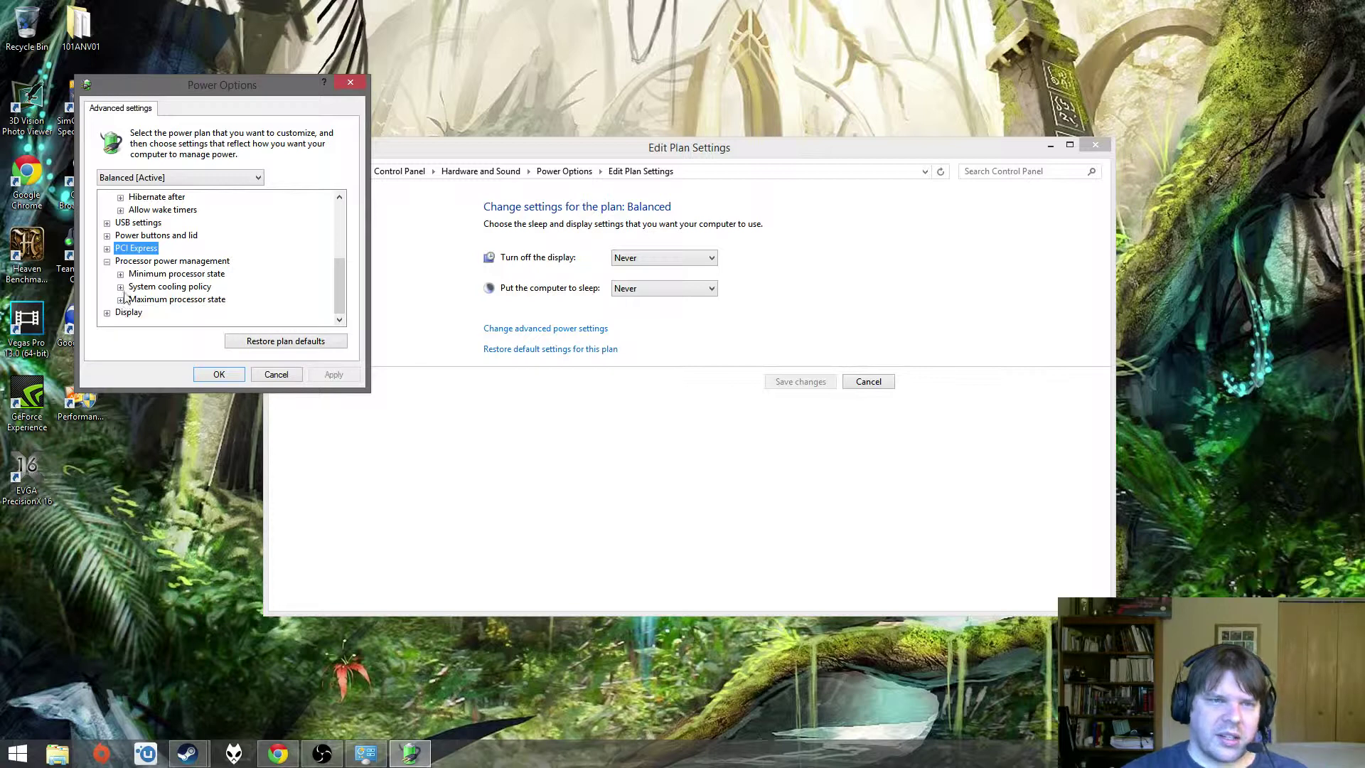
- Re-examine the minimum processor state setting and collapse the Processor power management section
left_click(120, 274)
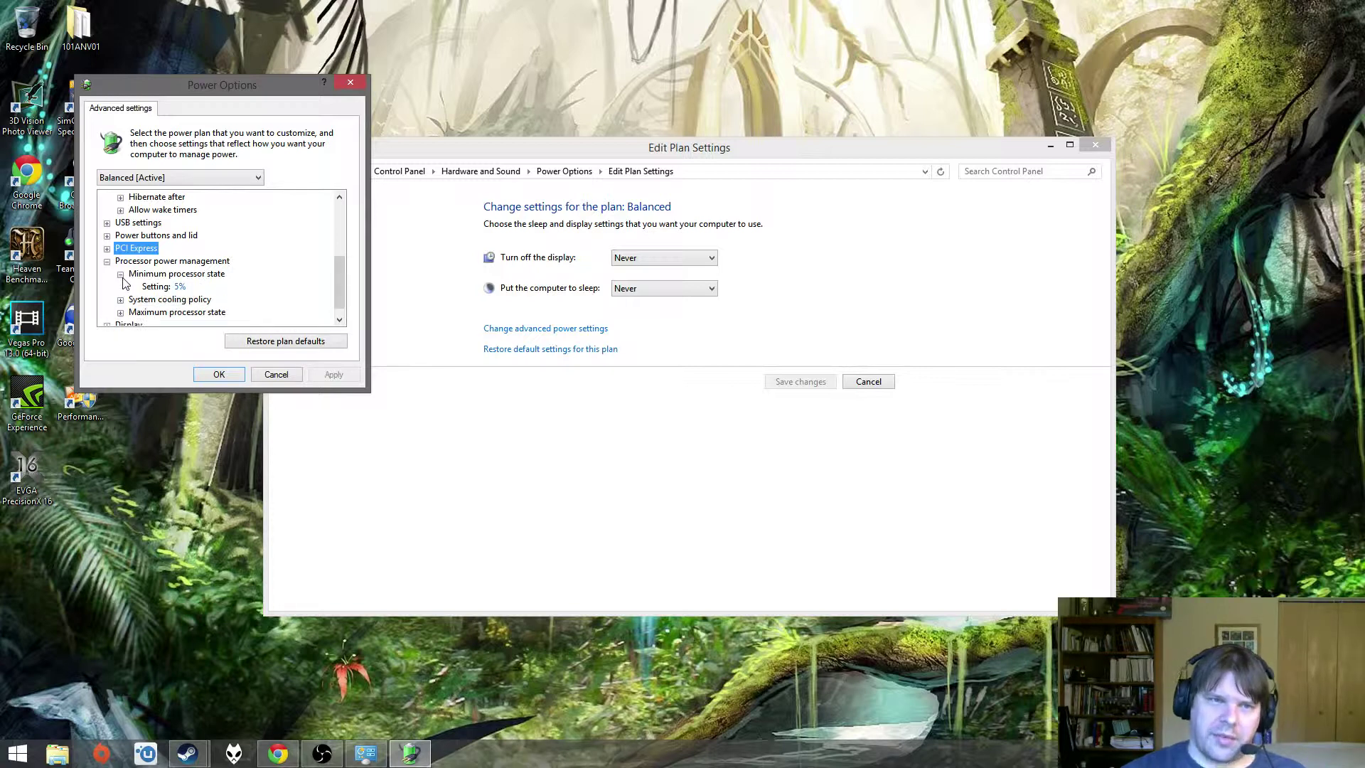
left_click(121, 275)
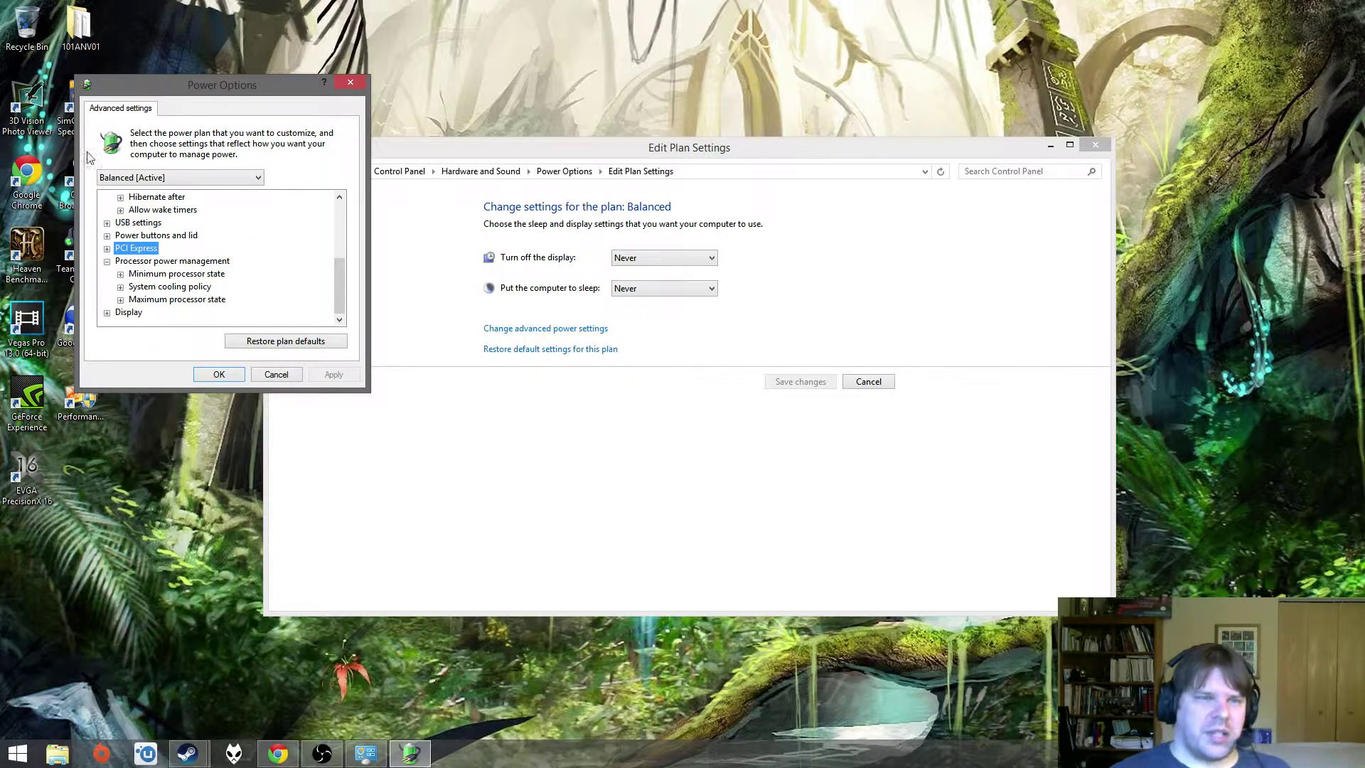
left_click(120, 275)
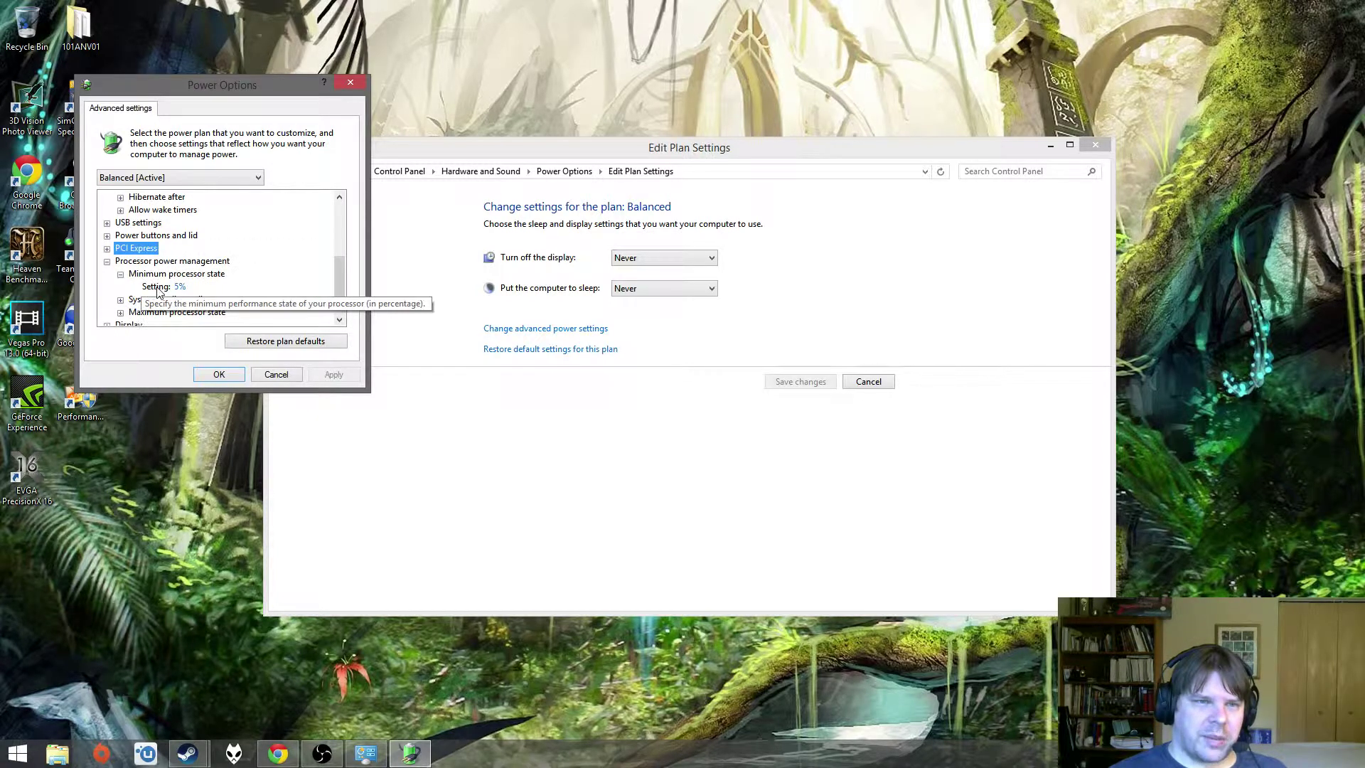
left_click(120, 274)
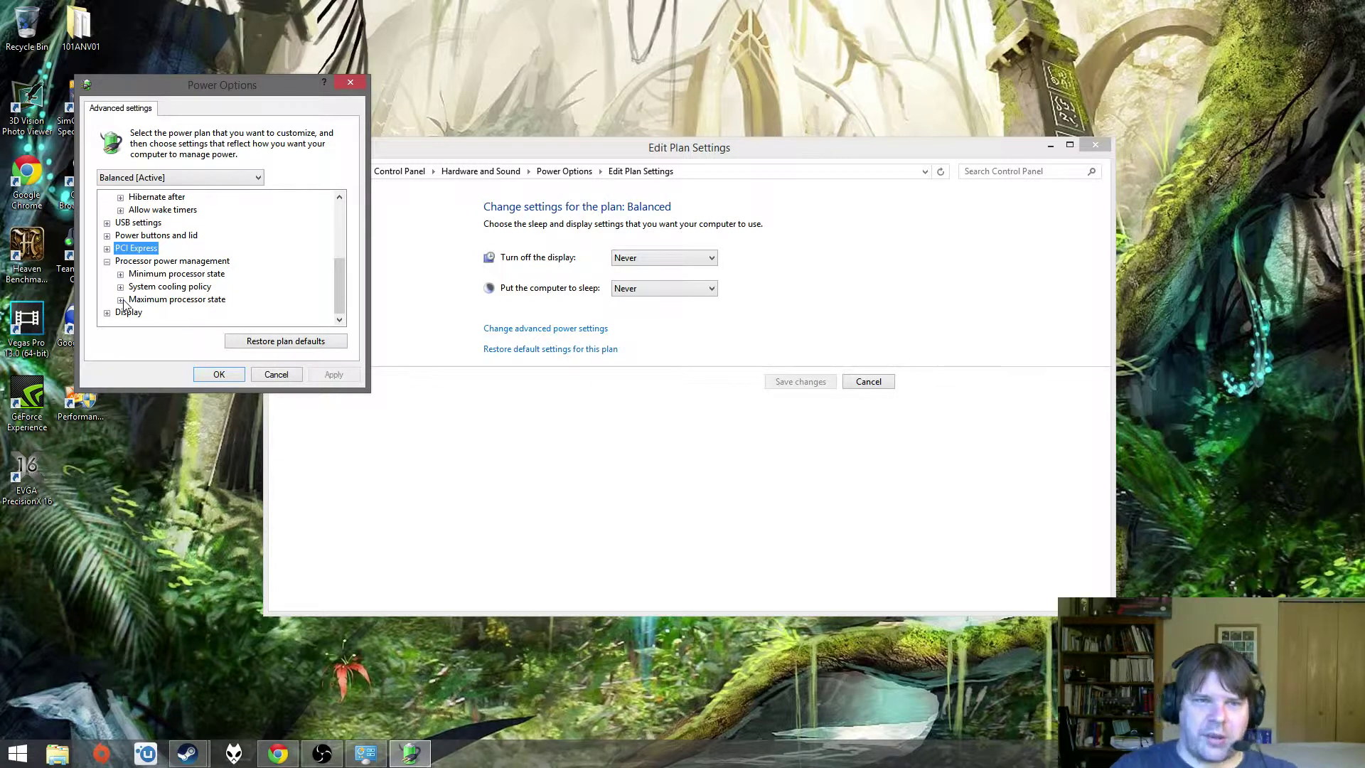
left_click(120, 274)
left_click(120, 274)
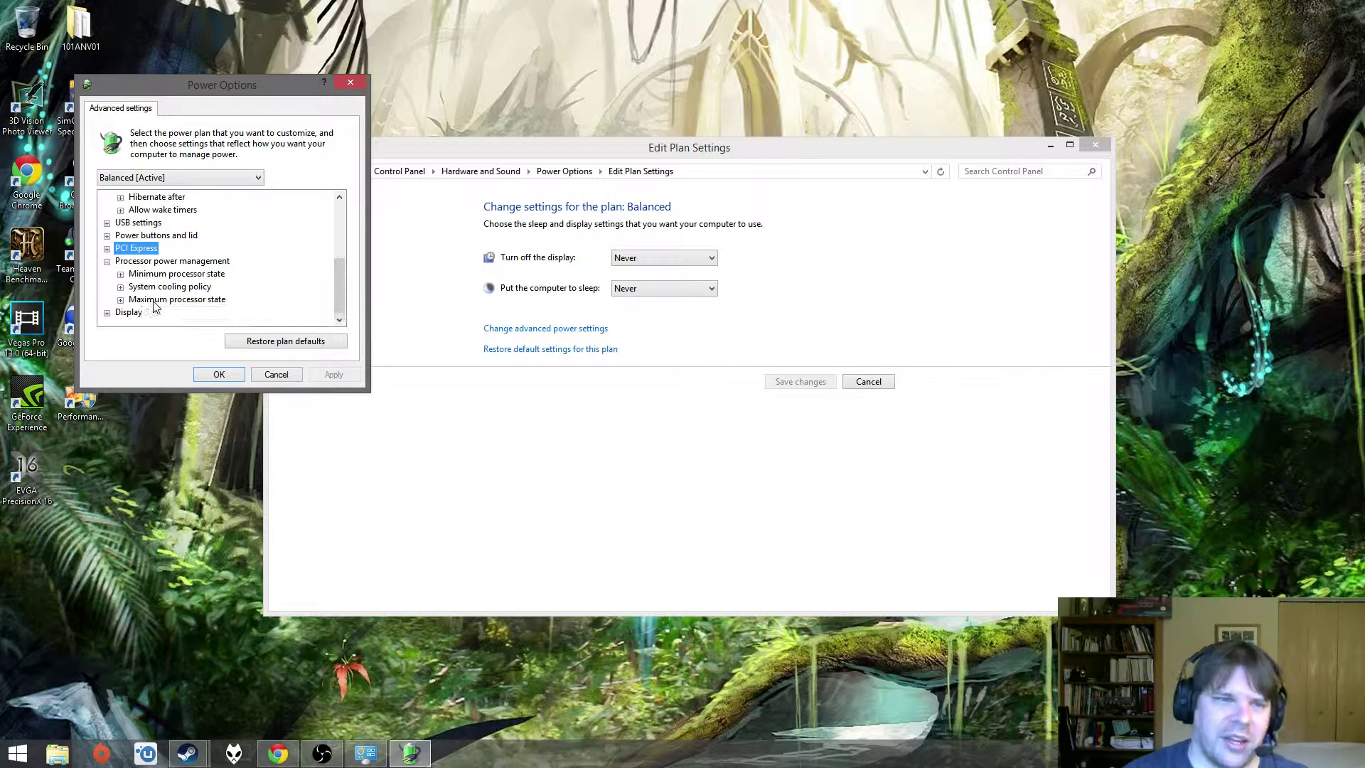
left_click(107, 261)
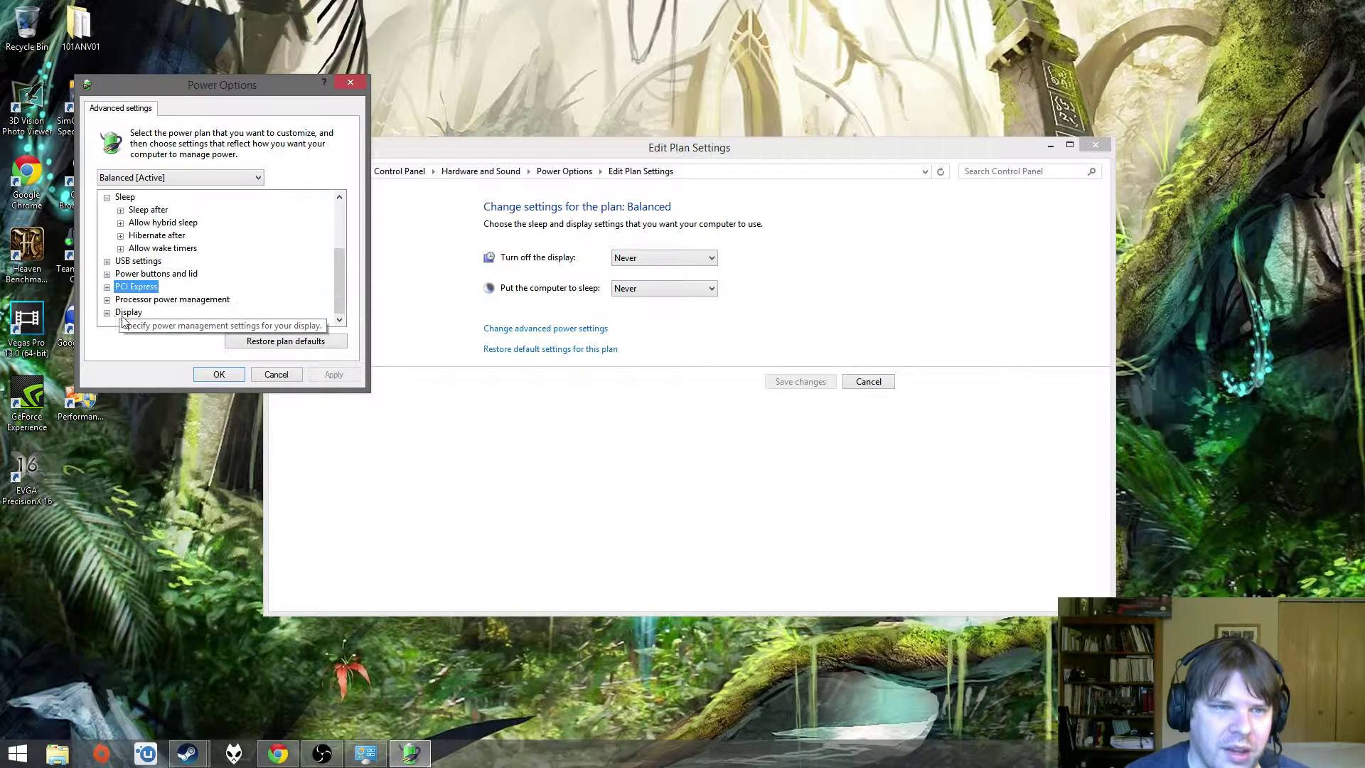
- Look over the Display power settings, accept the advanced power options and close the plan settings window
left_click(107, 300)
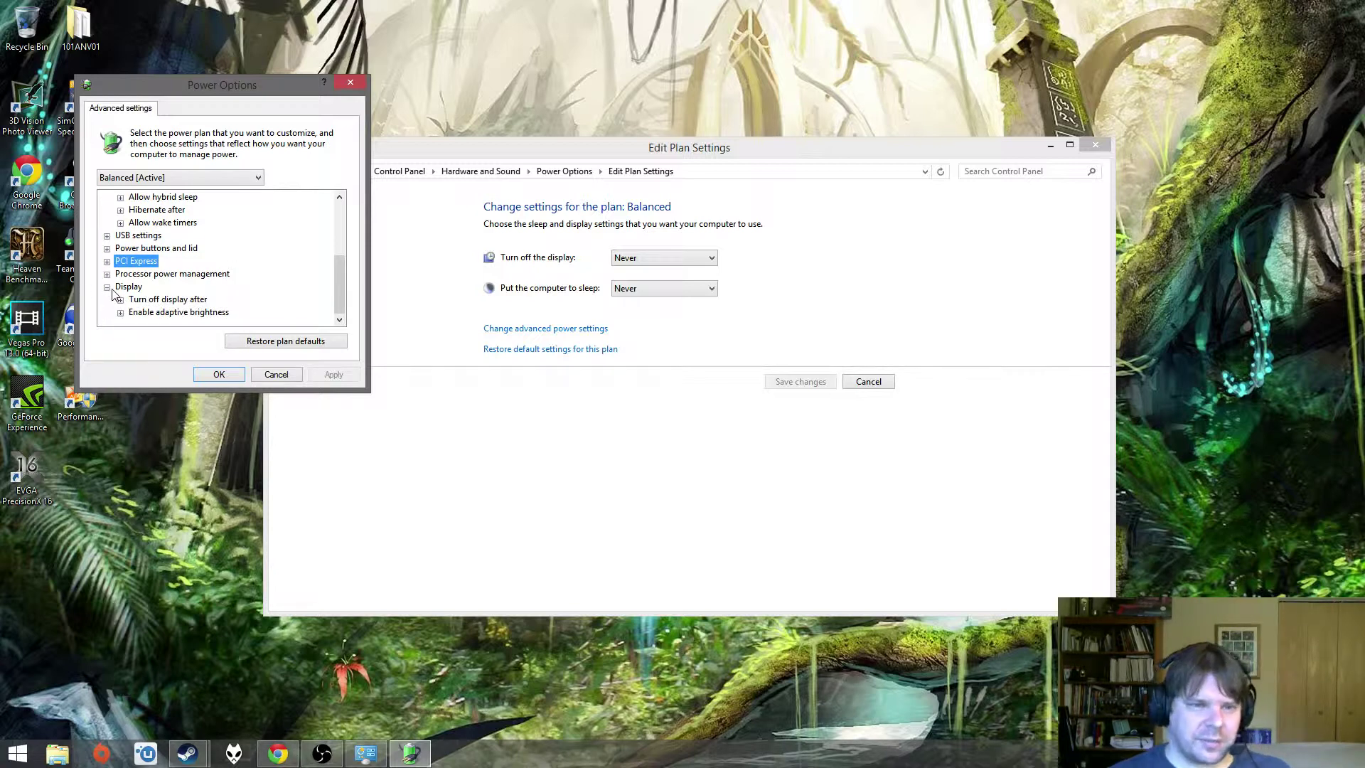
left_click(107, 287)
left_click(219, 376)
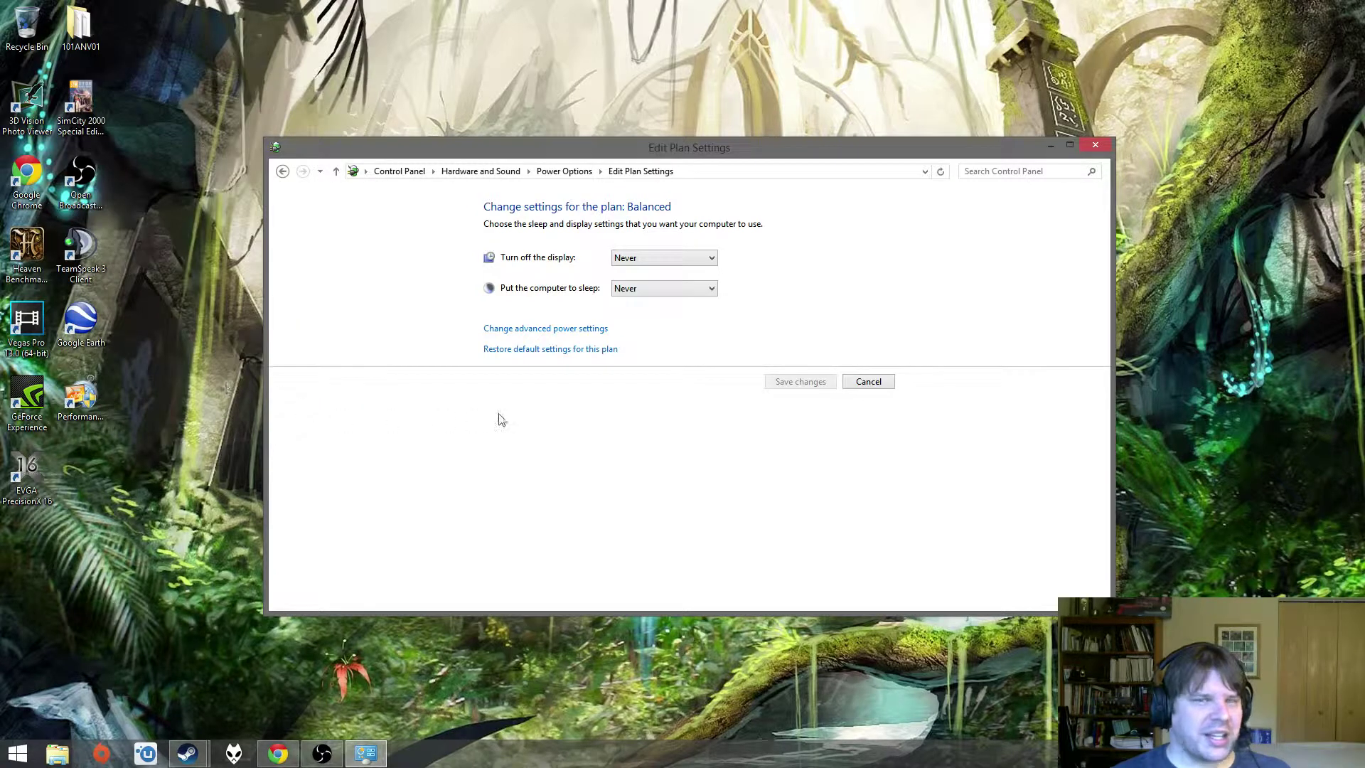
left_click(1086, 148)
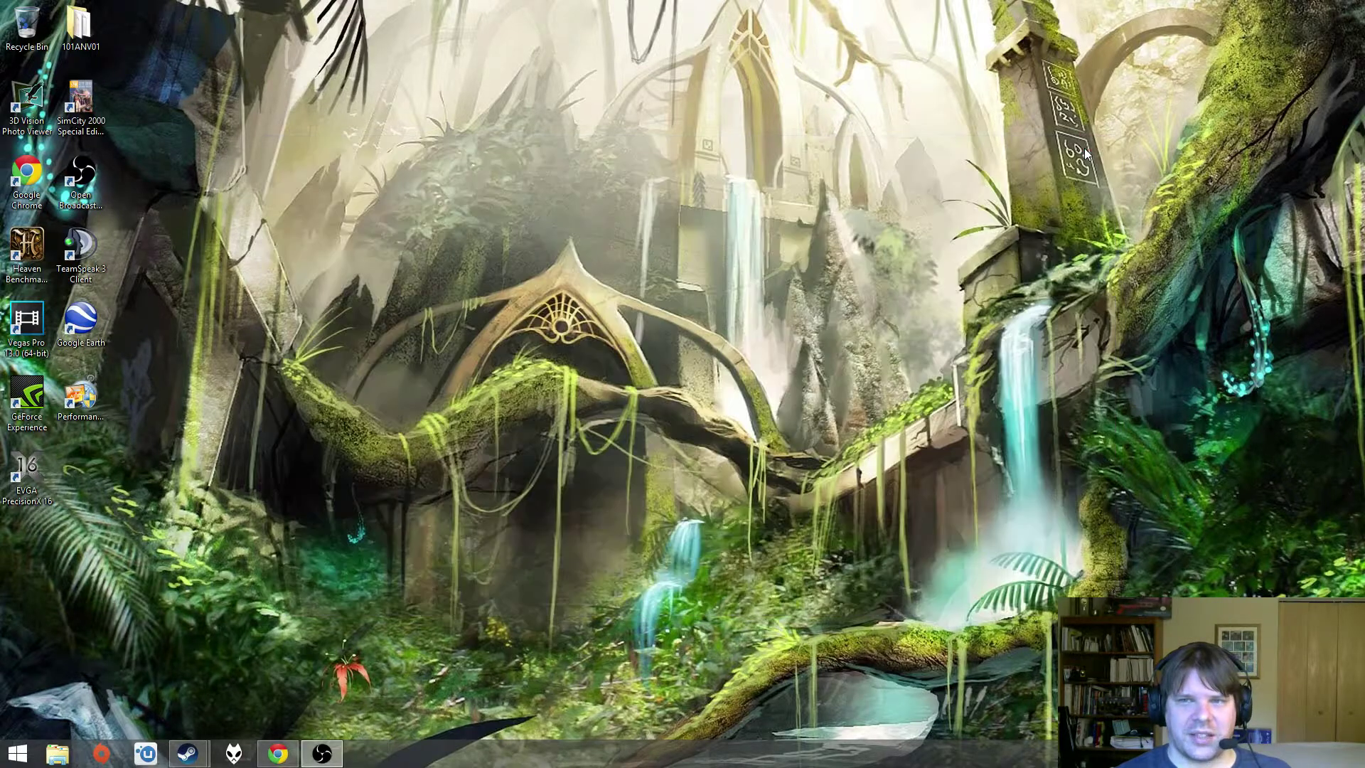
- Open Device Manager to look over the device categories, and close it again
right_click(18, 754)
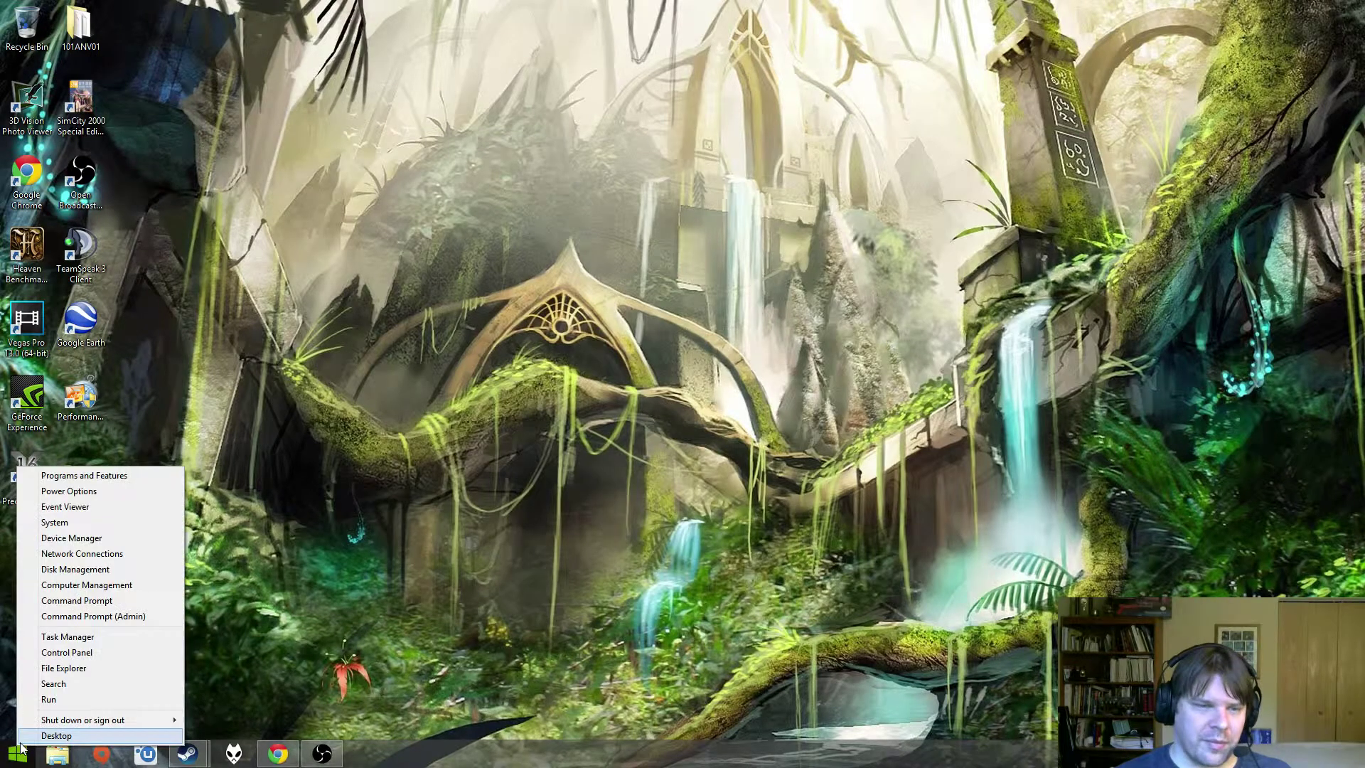
left_click(118, 539)
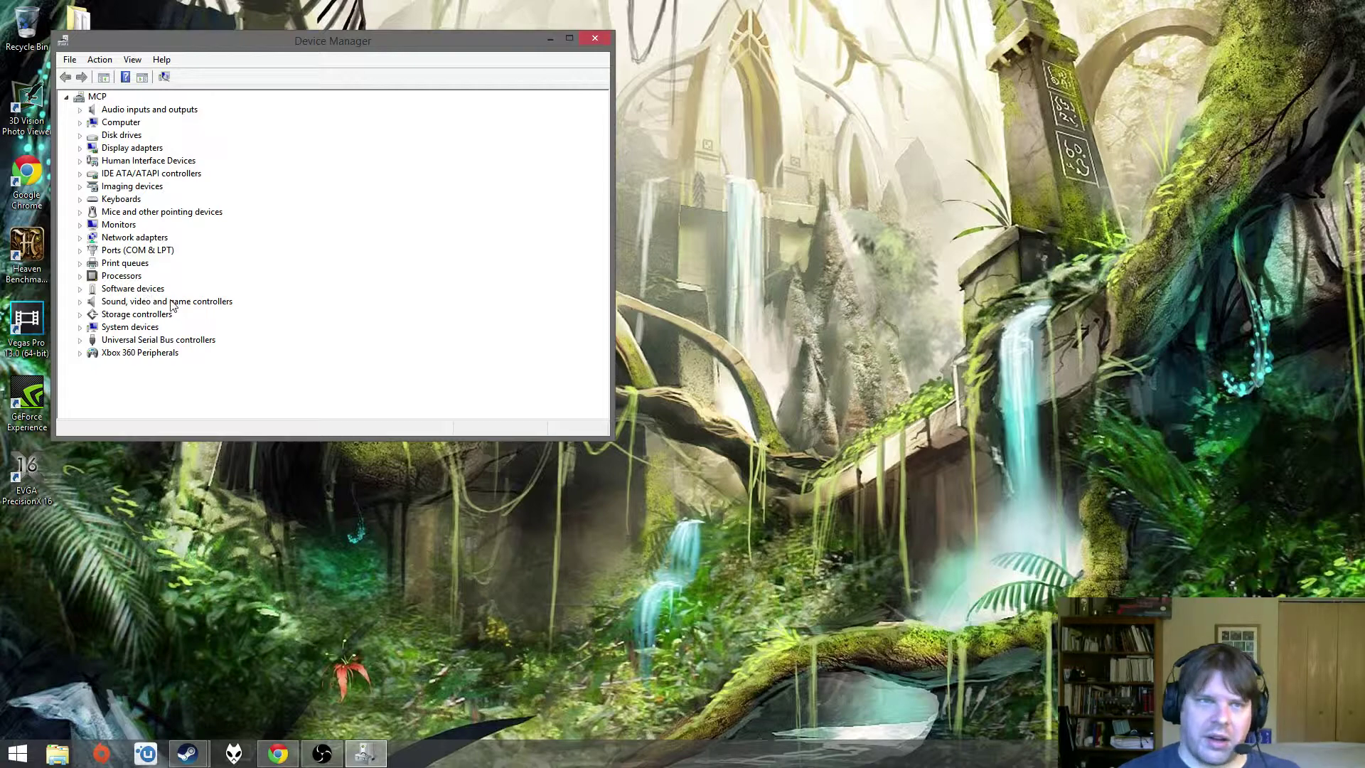
left_click(595, 38)
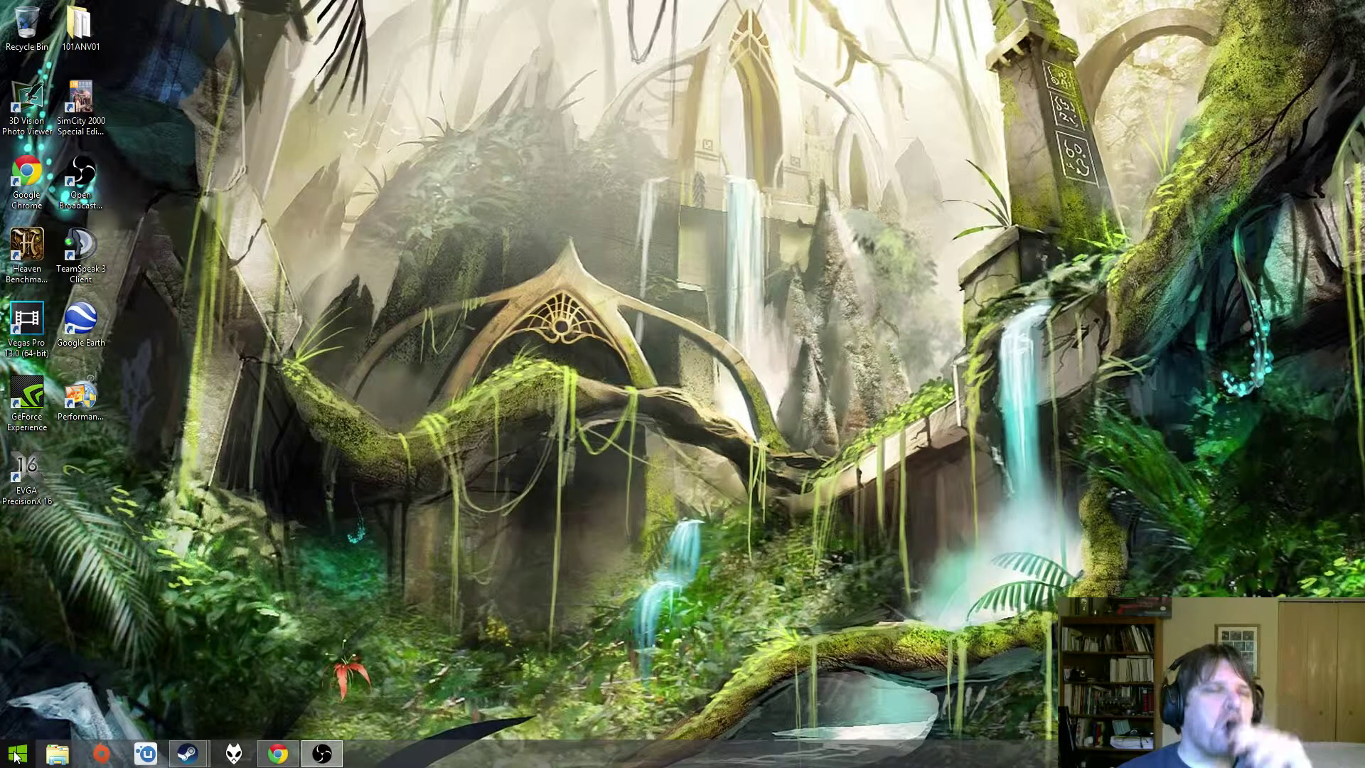
- Switch to Chrome to view the Ninite and StartIsBack pages, and briefly show the Start menu for comparison
left_click(265, 762)
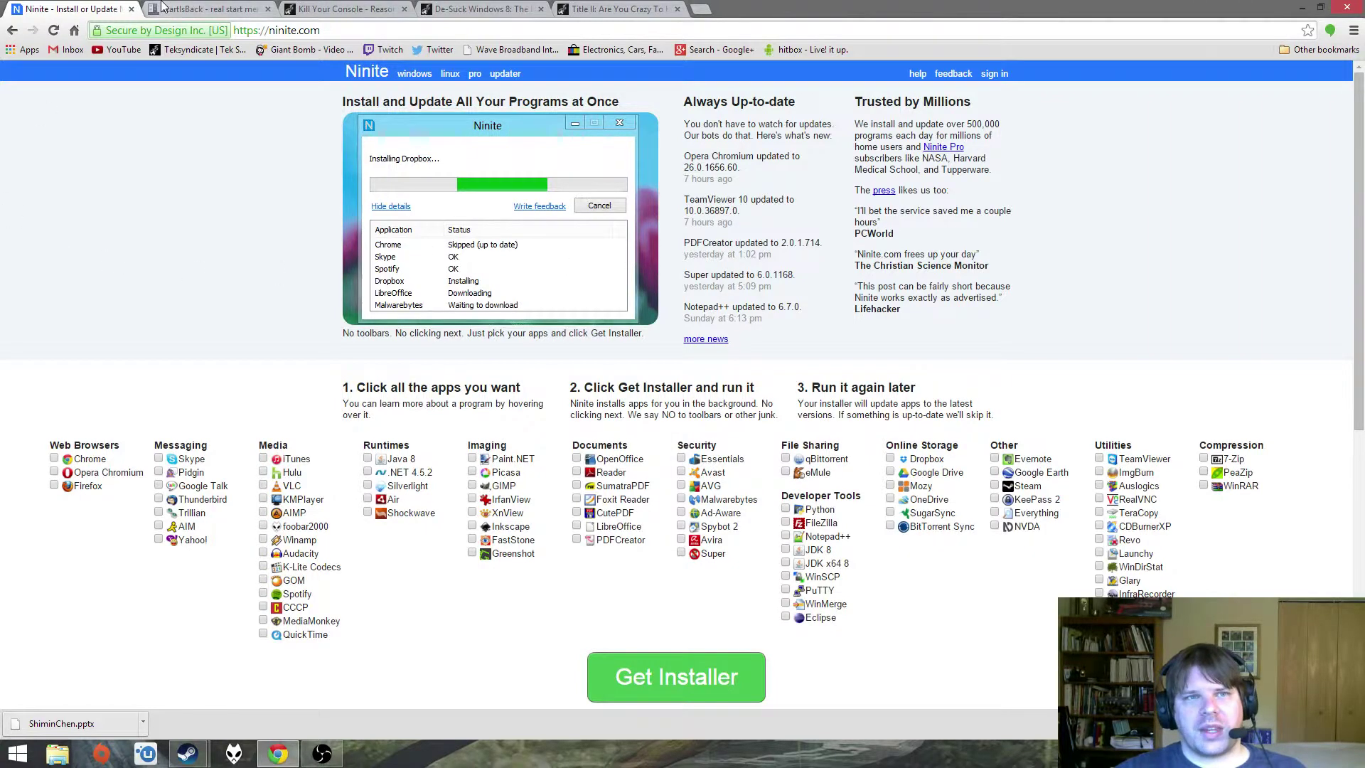
left_click(192, 9)
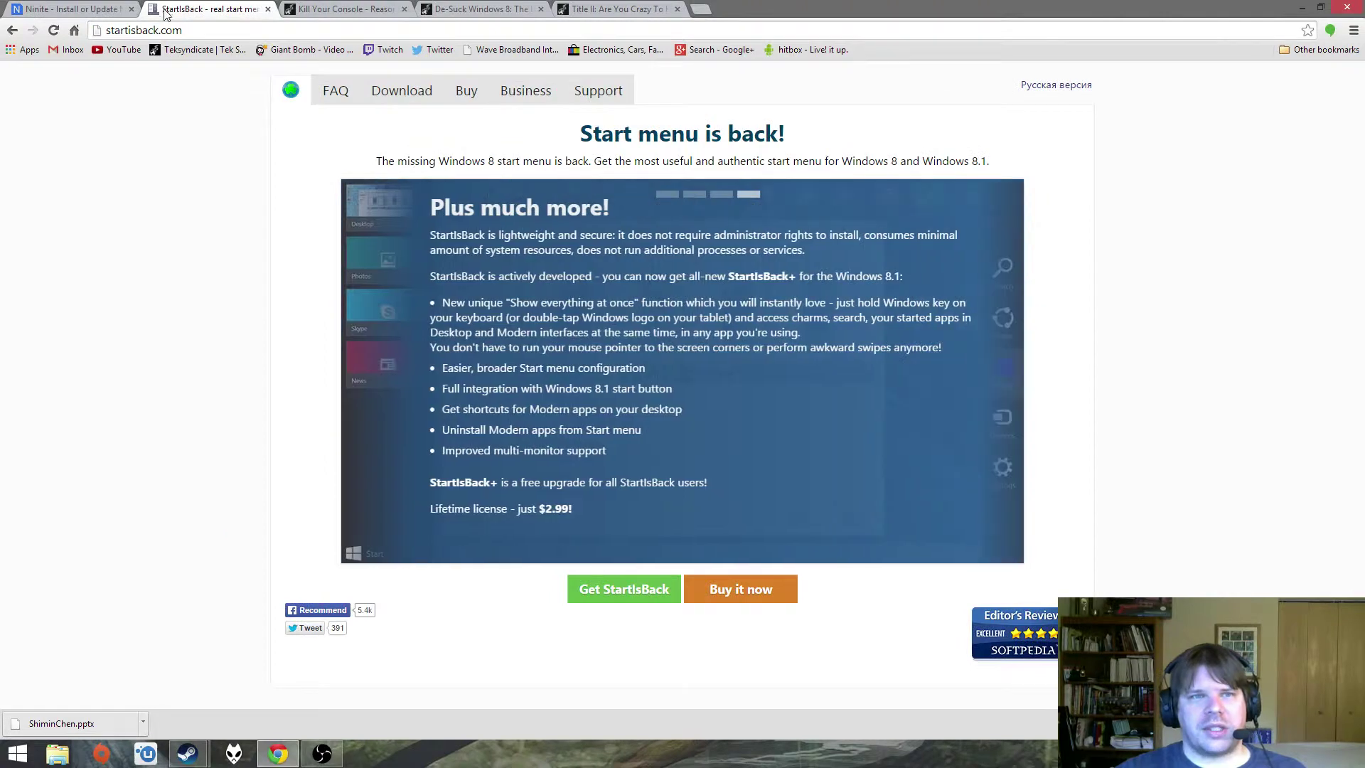
left_click(17, 753)
left_click(6, 761)
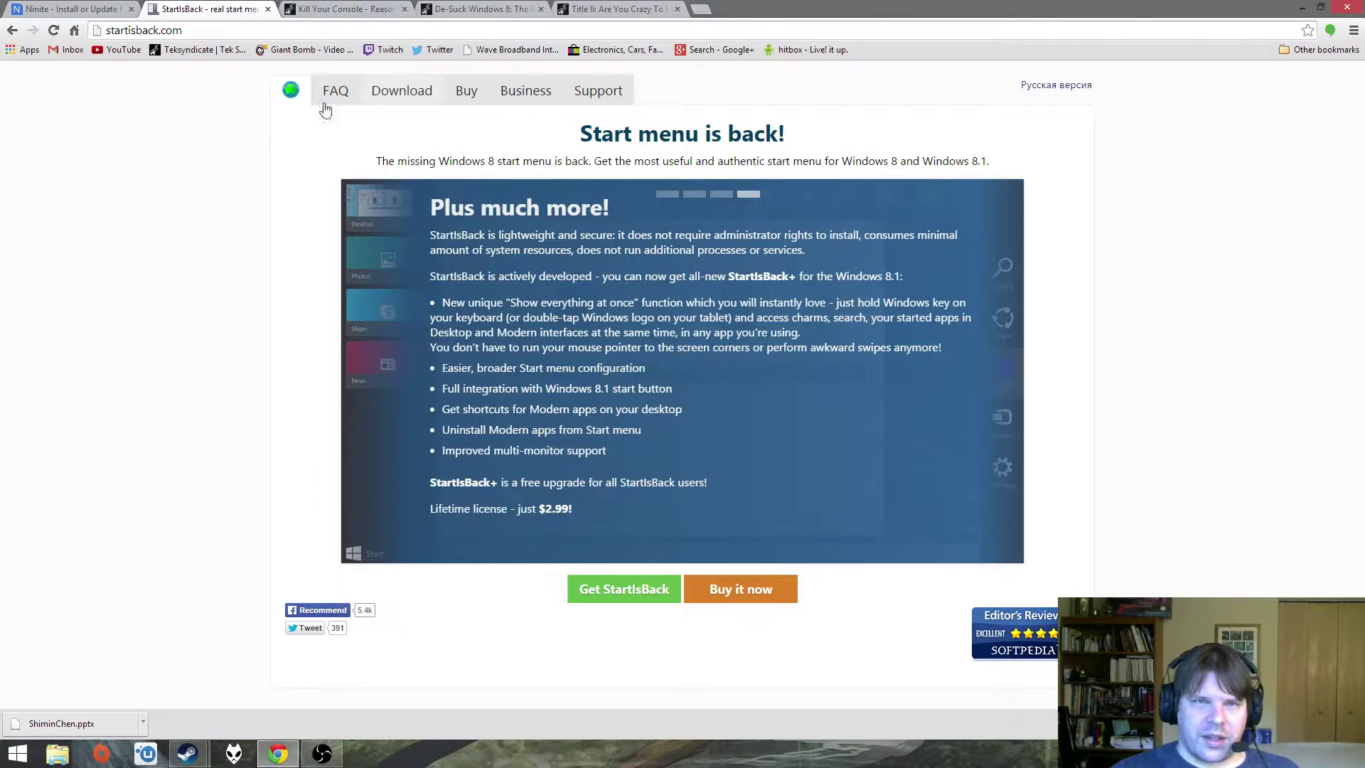
- View the Tek Syndicate article comparing Start8 with Start is Back, and open a new browser tab
left_click(442, 5)
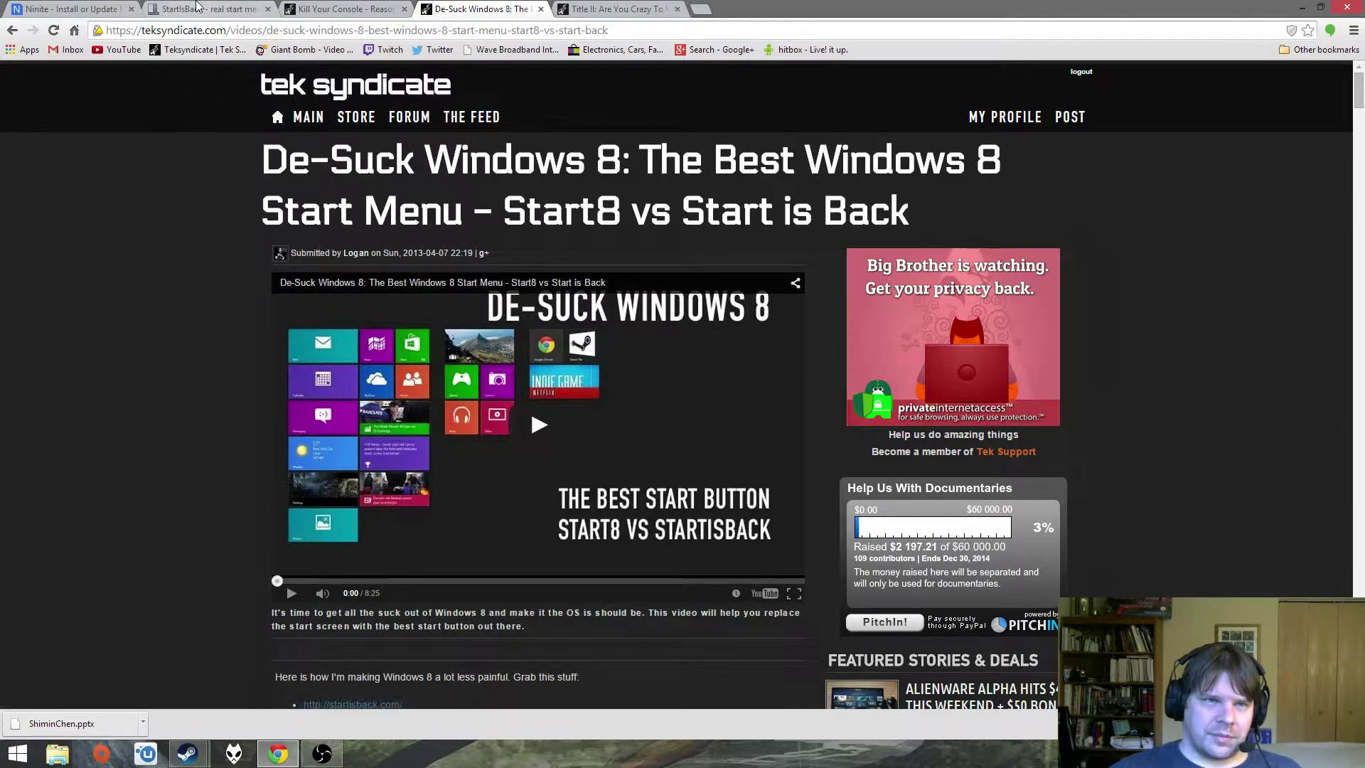
left_click(701, 8)
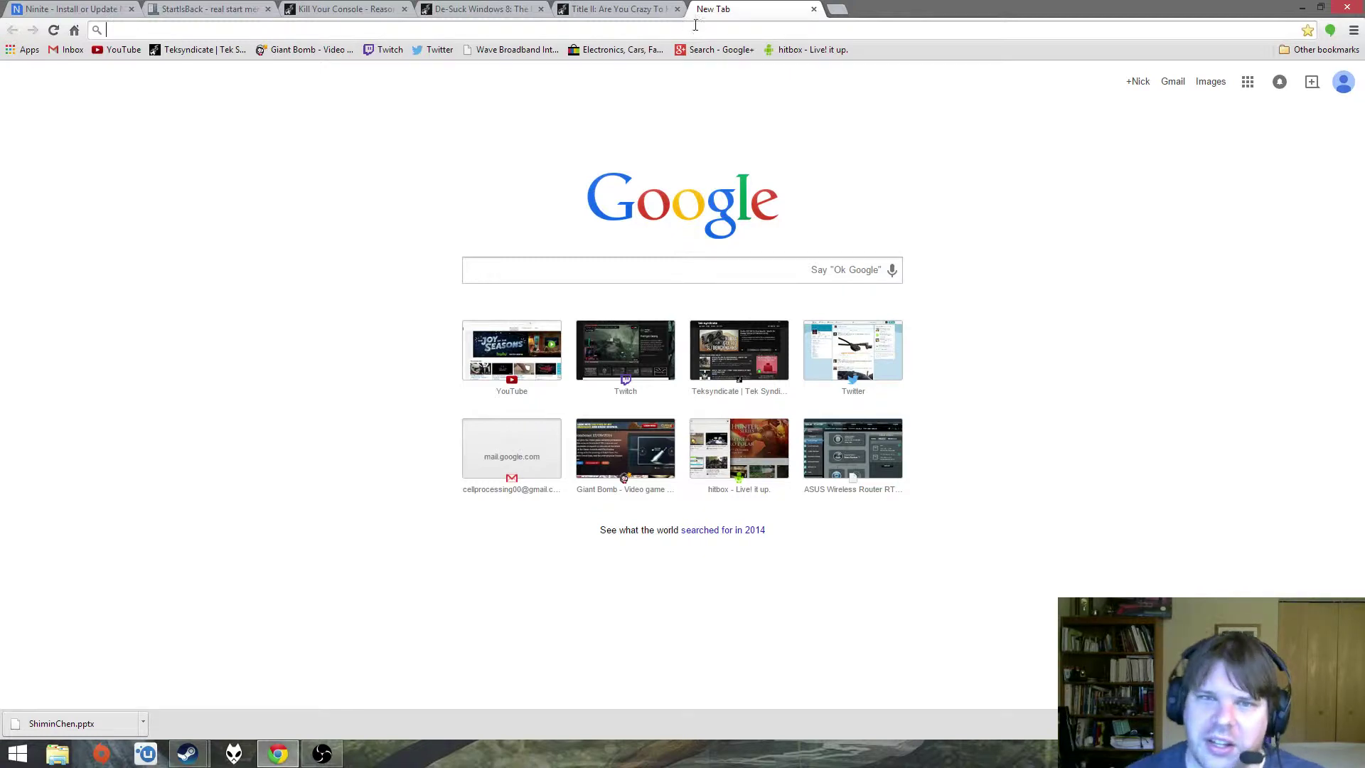
- Search Google for "intel hd graphics driver" and open the first Intel Download Center result
left_click(536, 276)
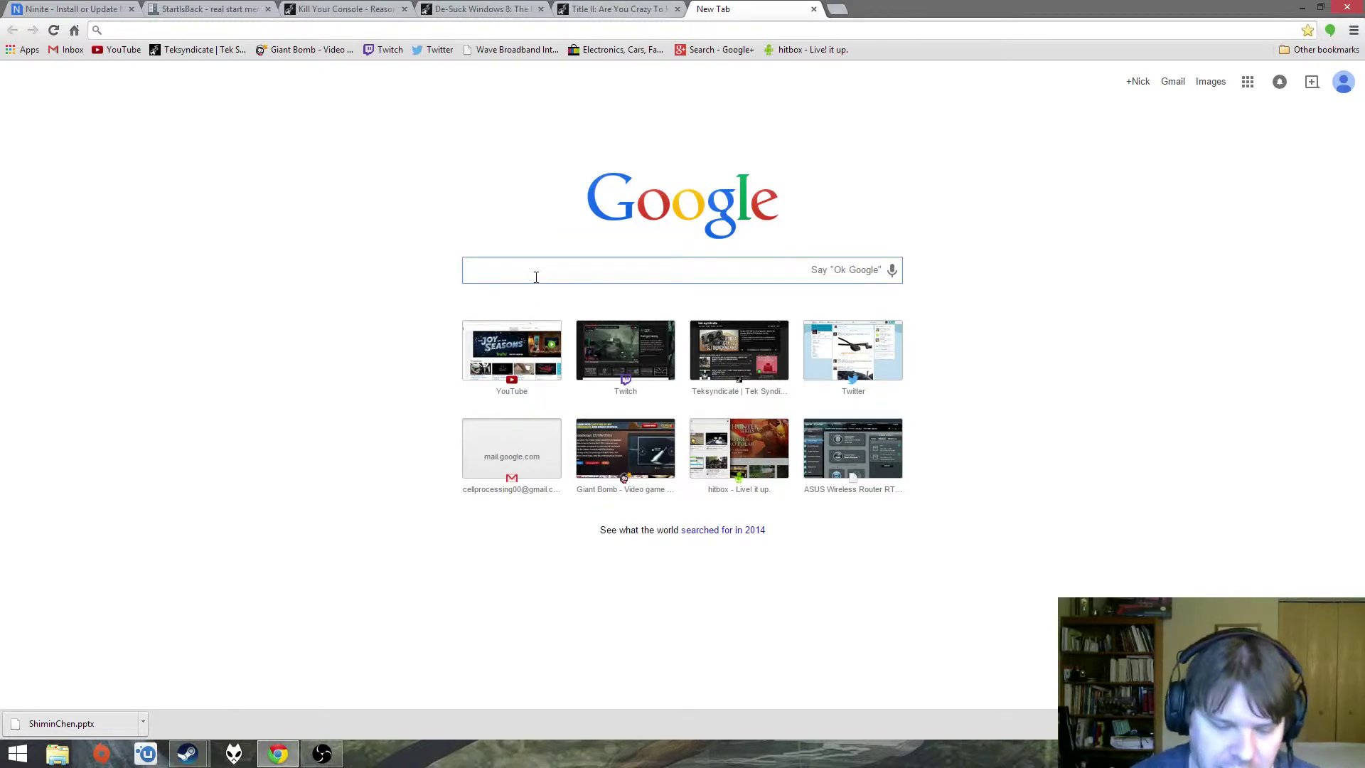
type("intel h")
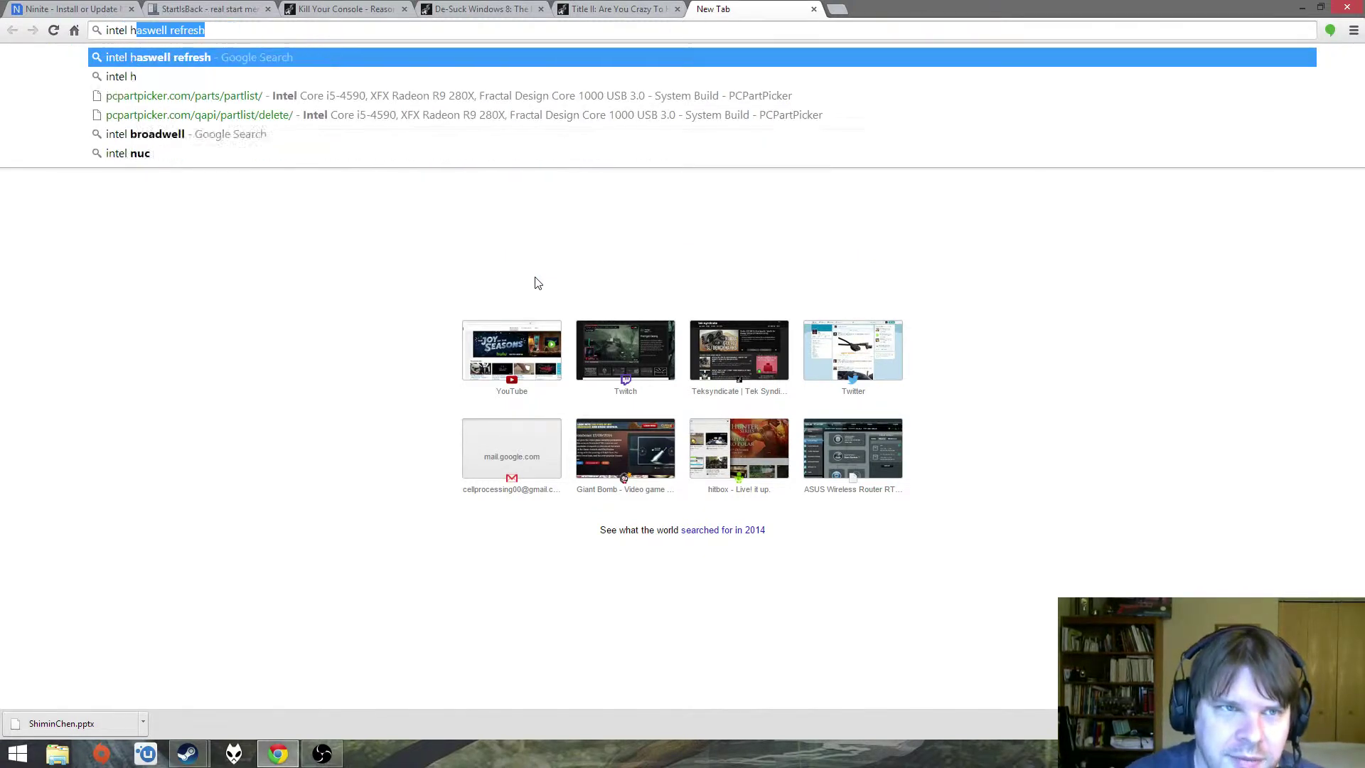
type("d gr")
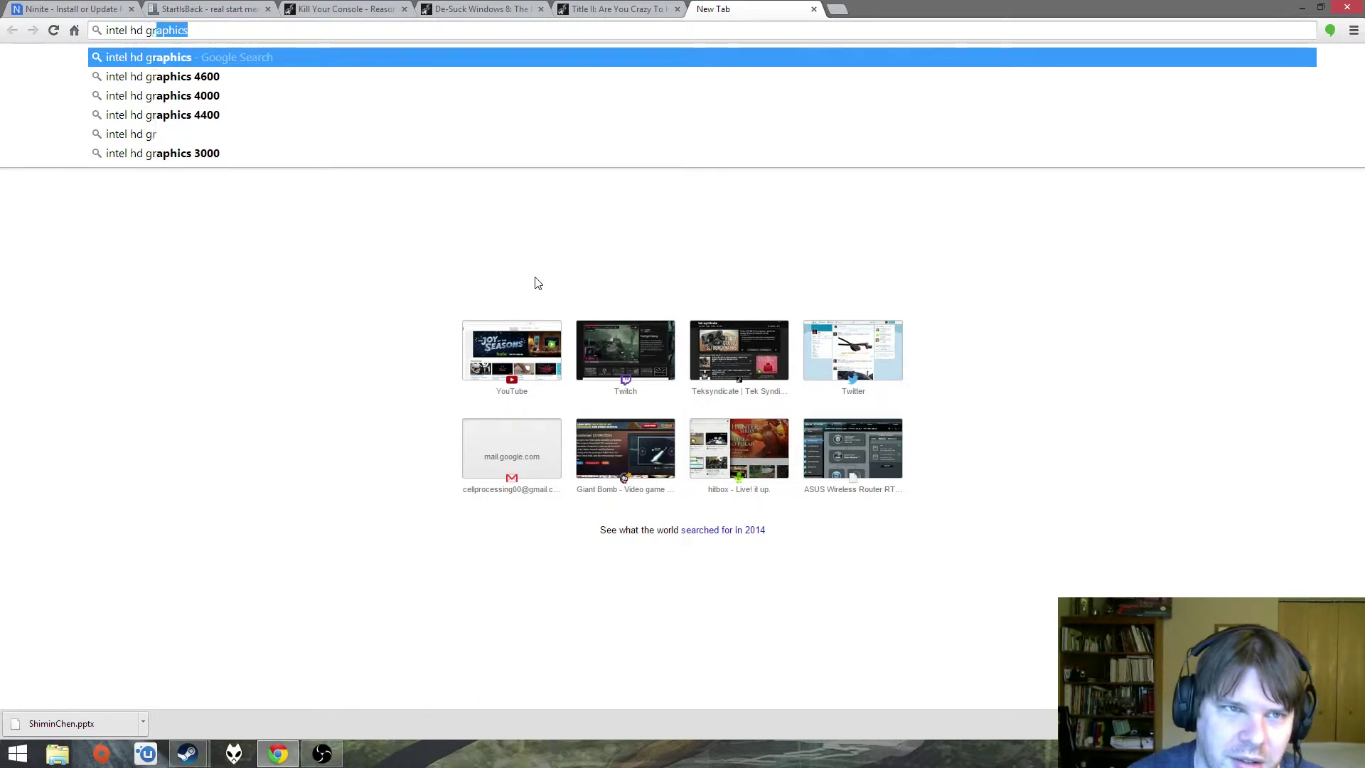
type("aphi")
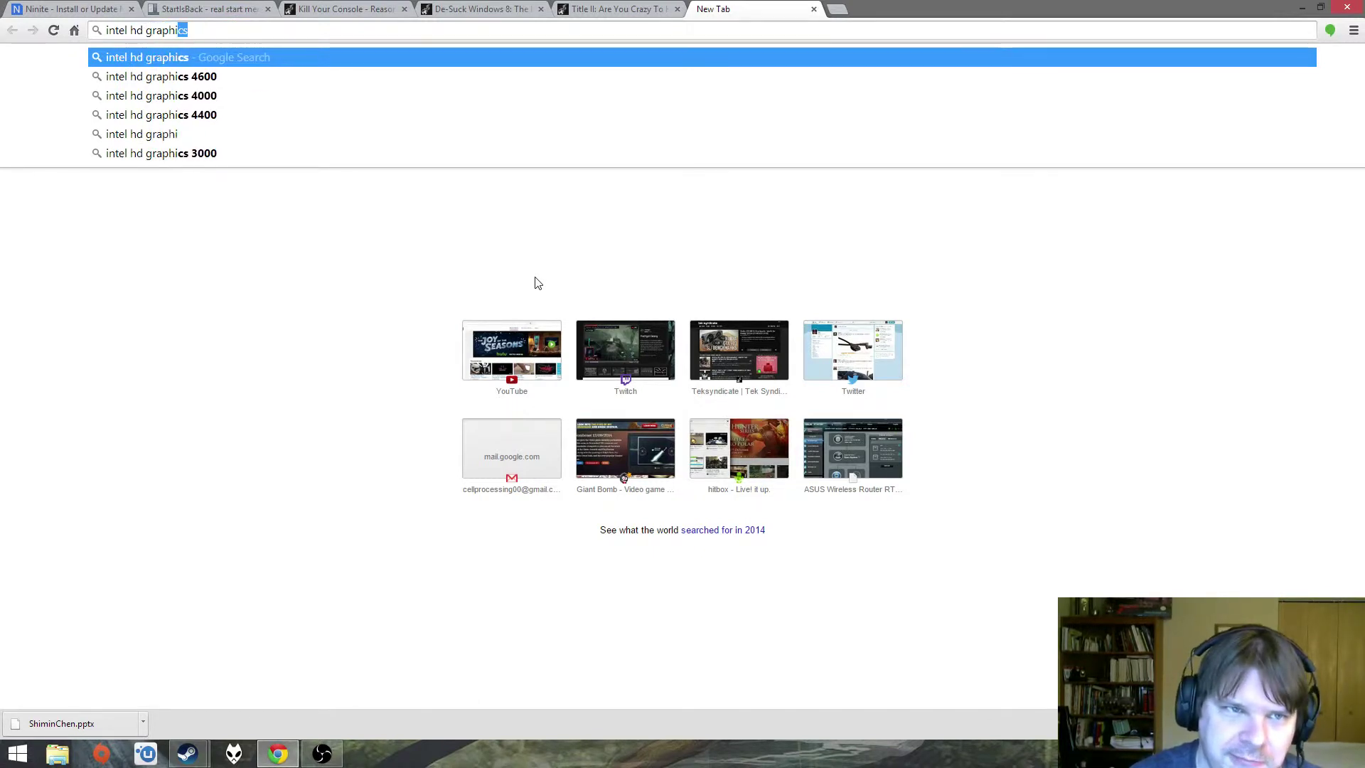
type("cs driver")
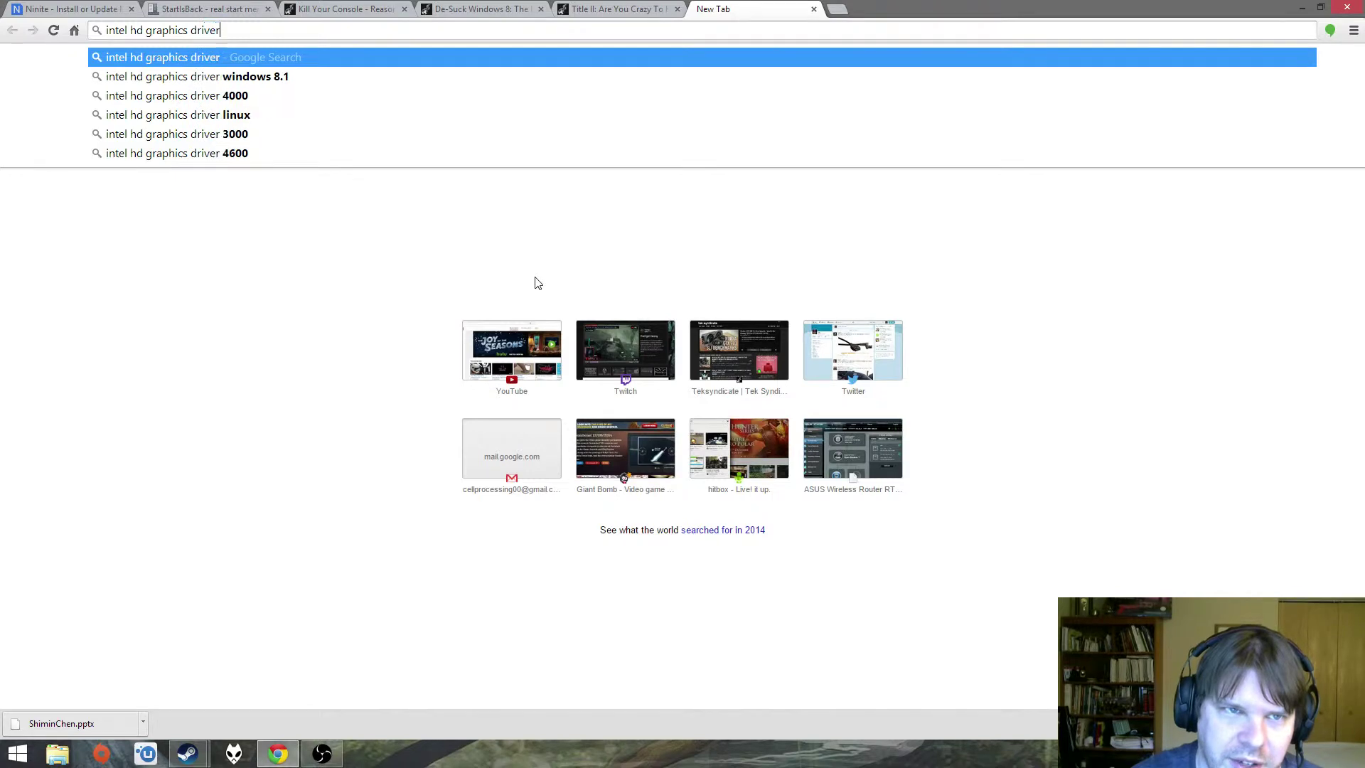
key("Return")
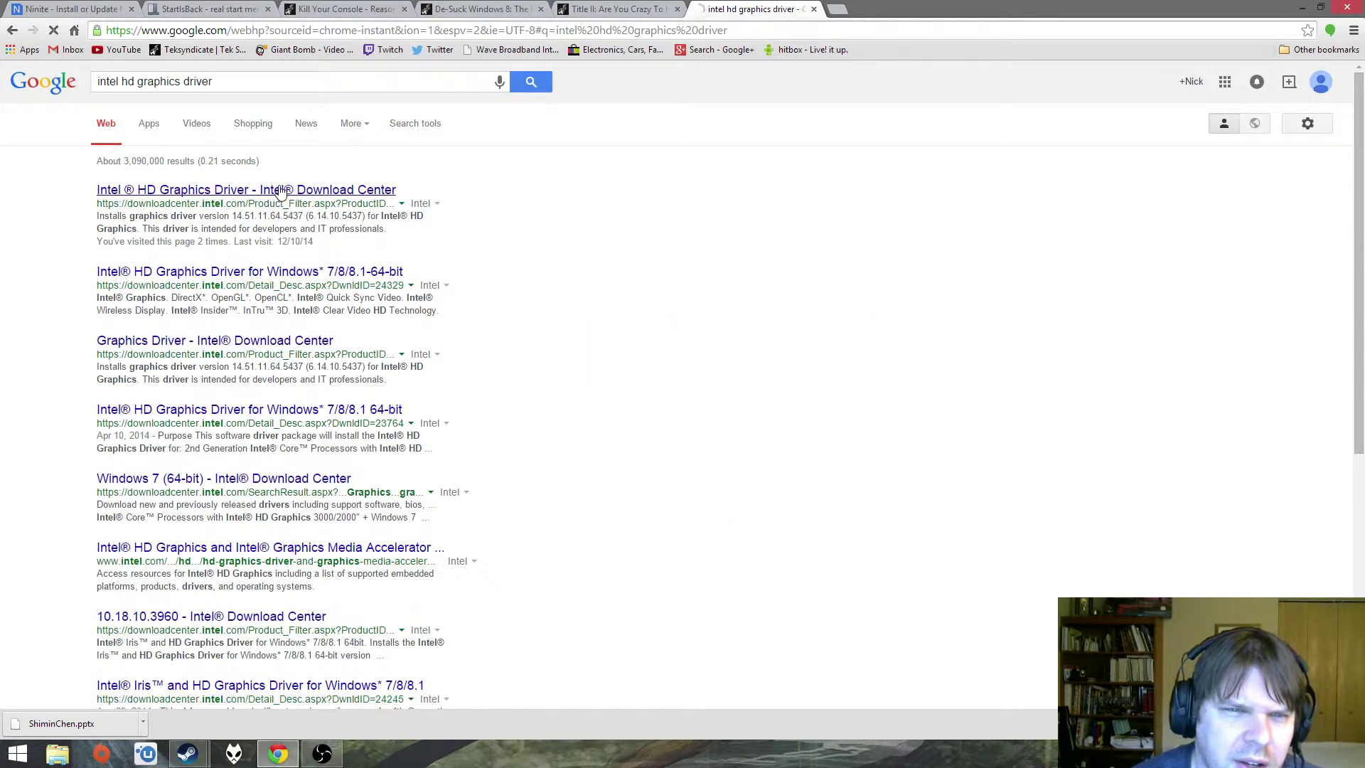
left_click(278, 190)
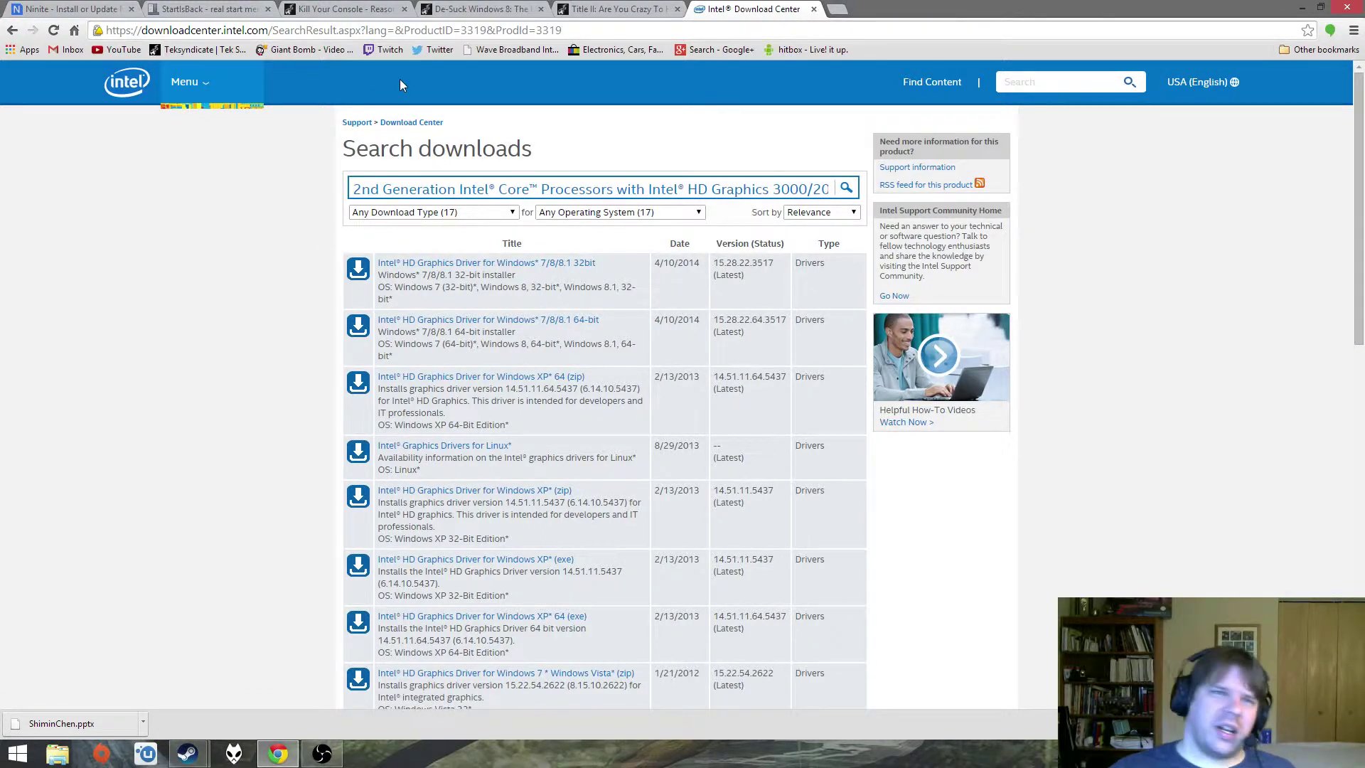
- Refine the search to "intel hd graphics 4600 driver", view the first Intel download page, and close it to return to Ninite
left_click(12, 30)
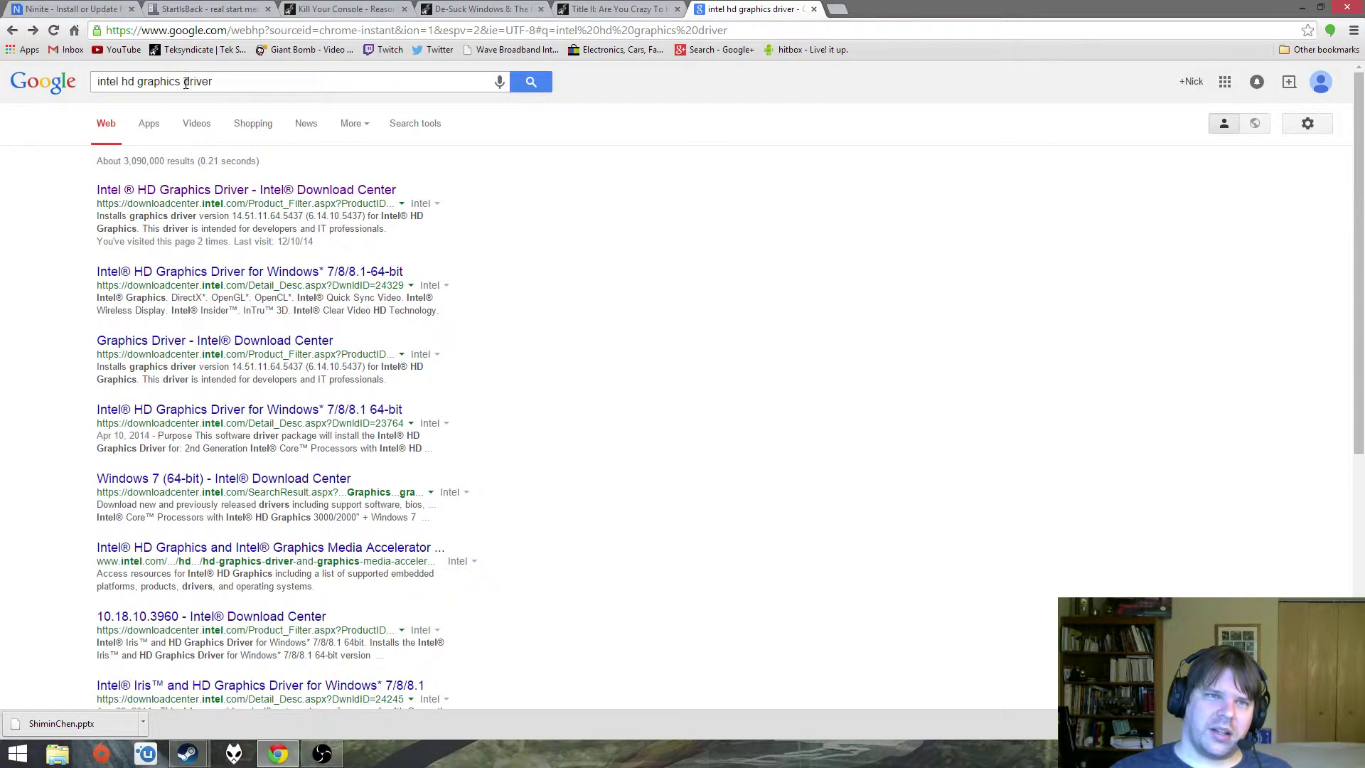
type("46")
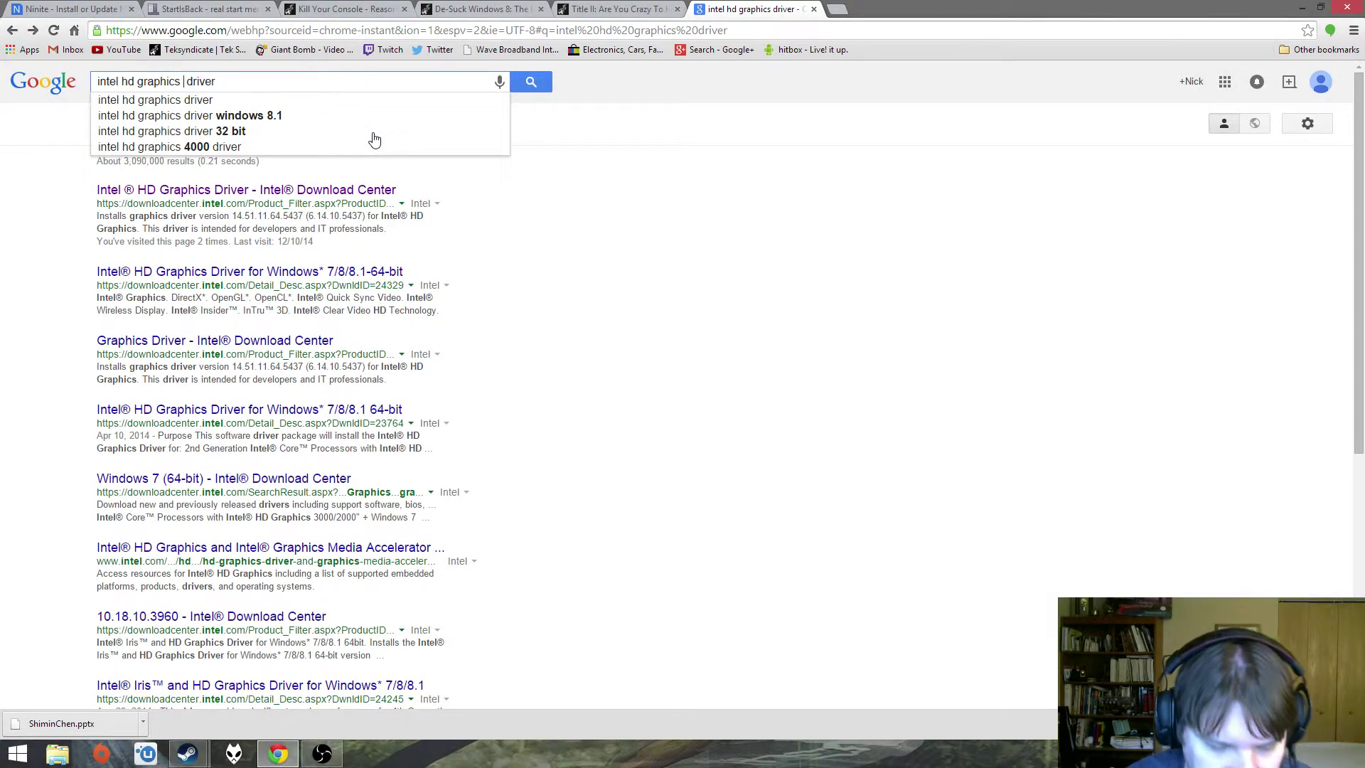
type("00")
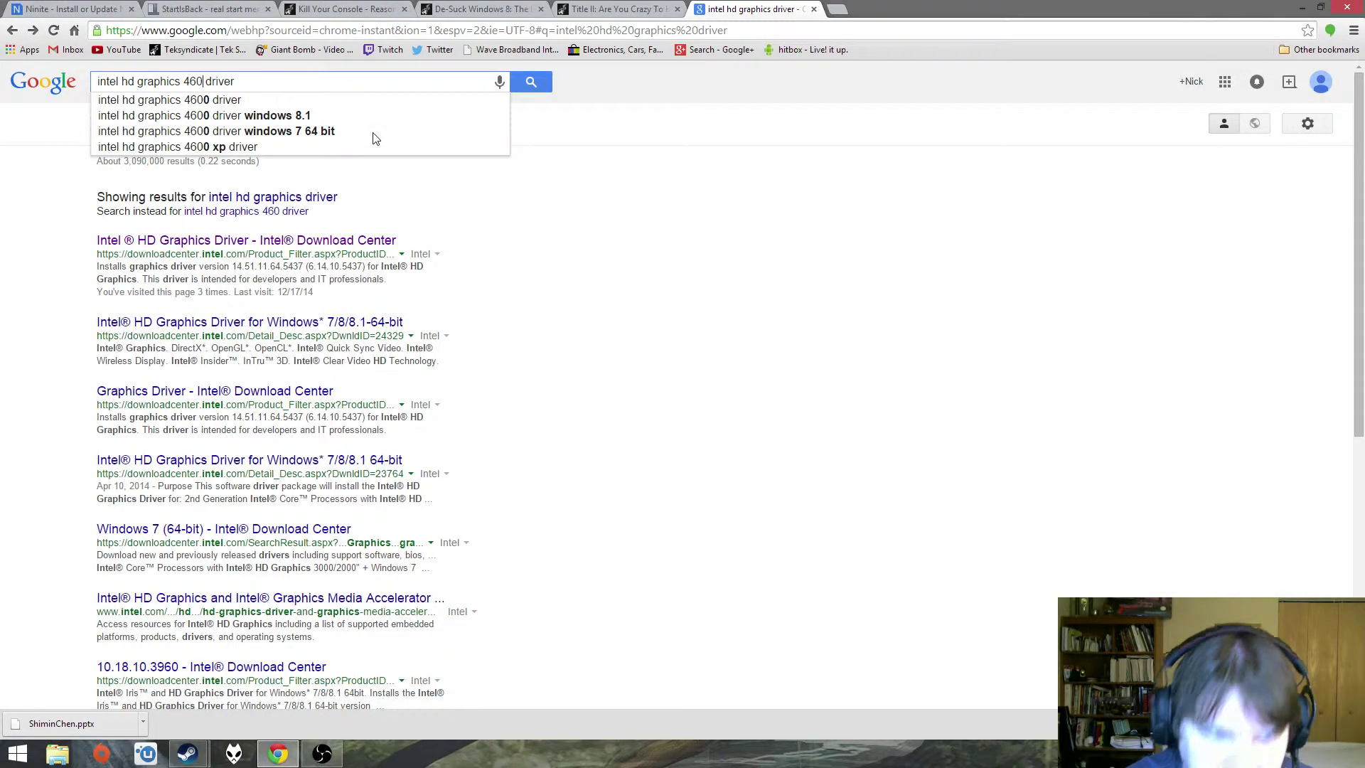
key("Return")
left_click(261, 190)
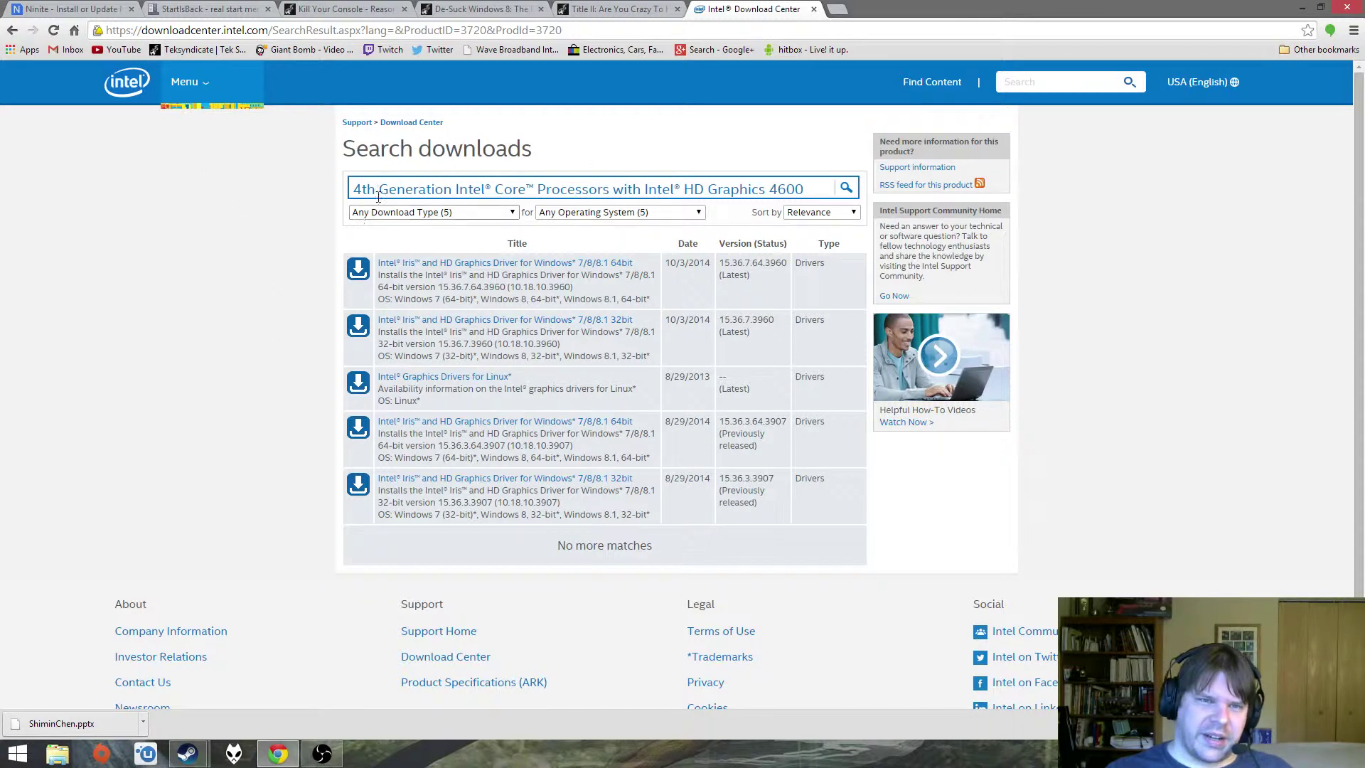
left_click(814, 9)
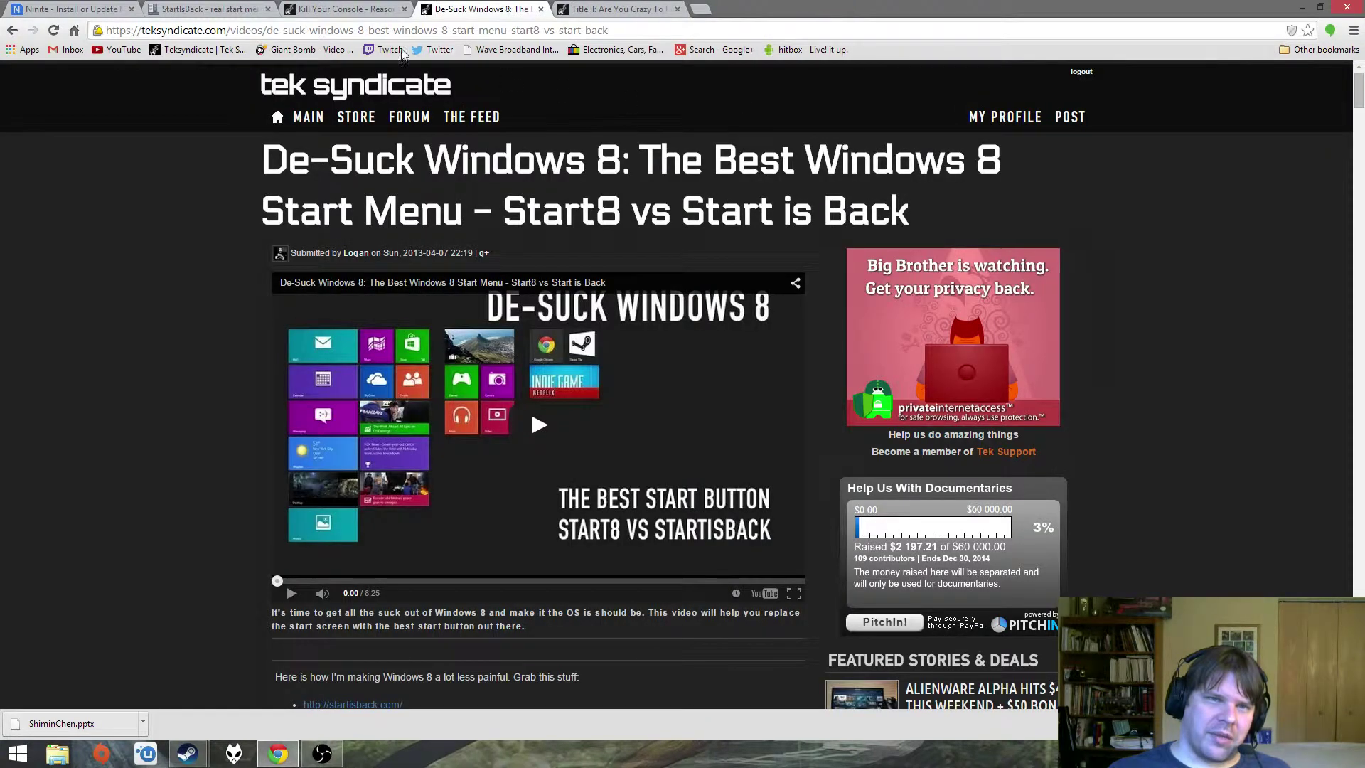
left_click(67, 10)
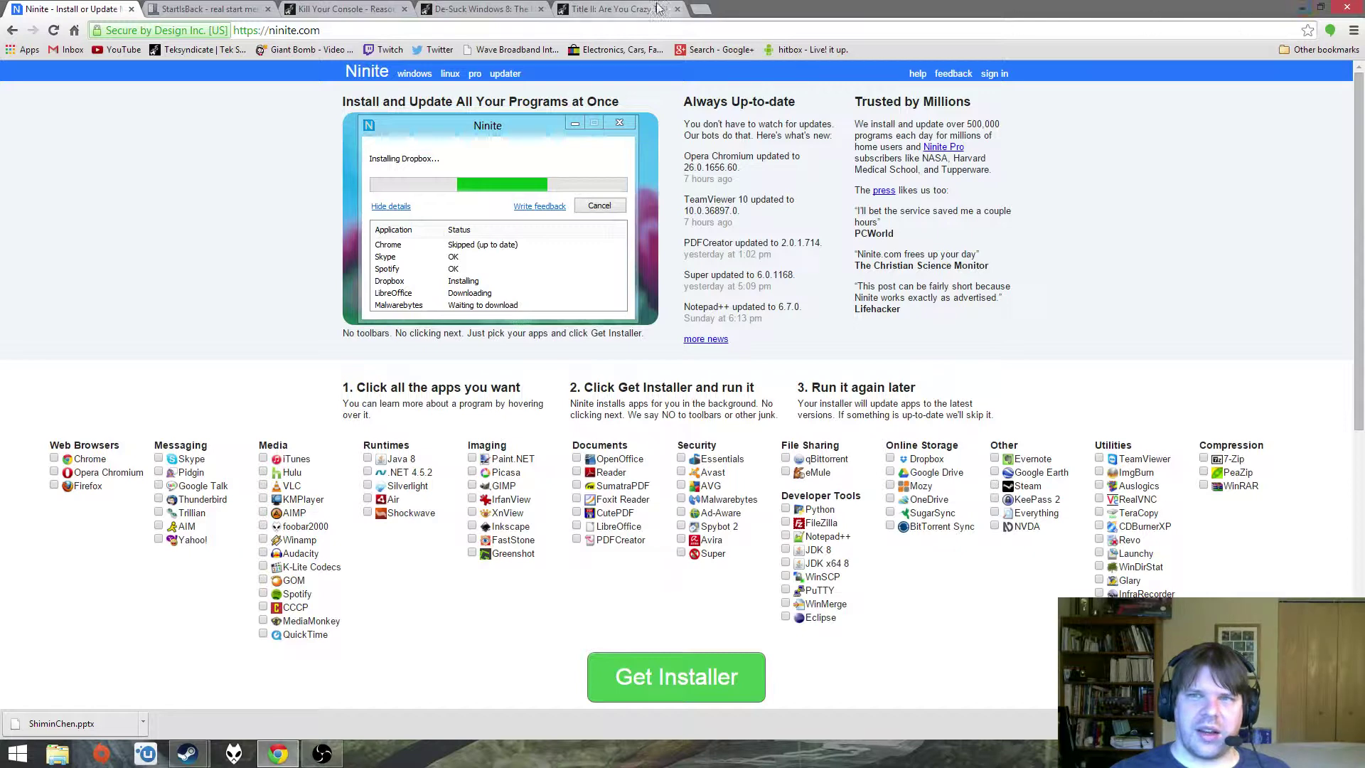
- Search for "Geforce" in a new tab and open the GeForce drivers page from the results
left_click(700, 9)
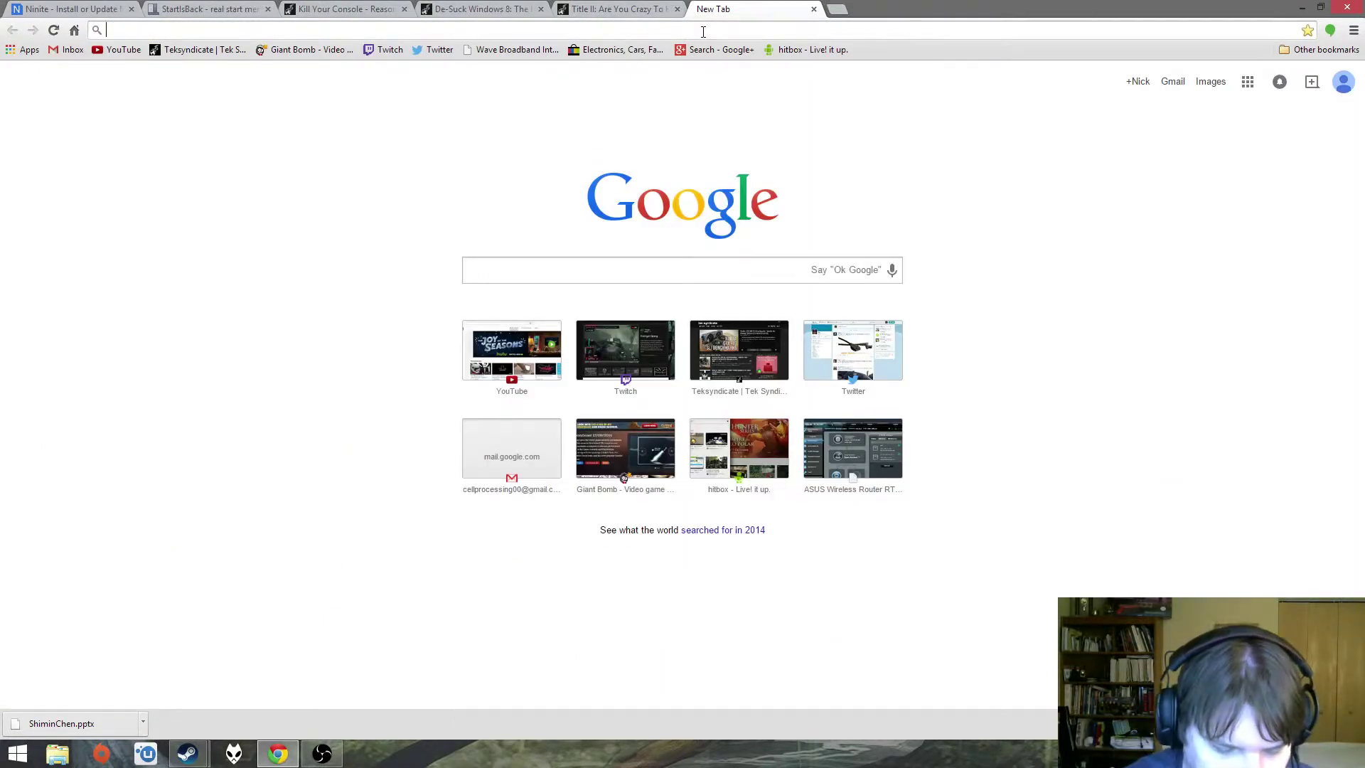
type("Gefic")
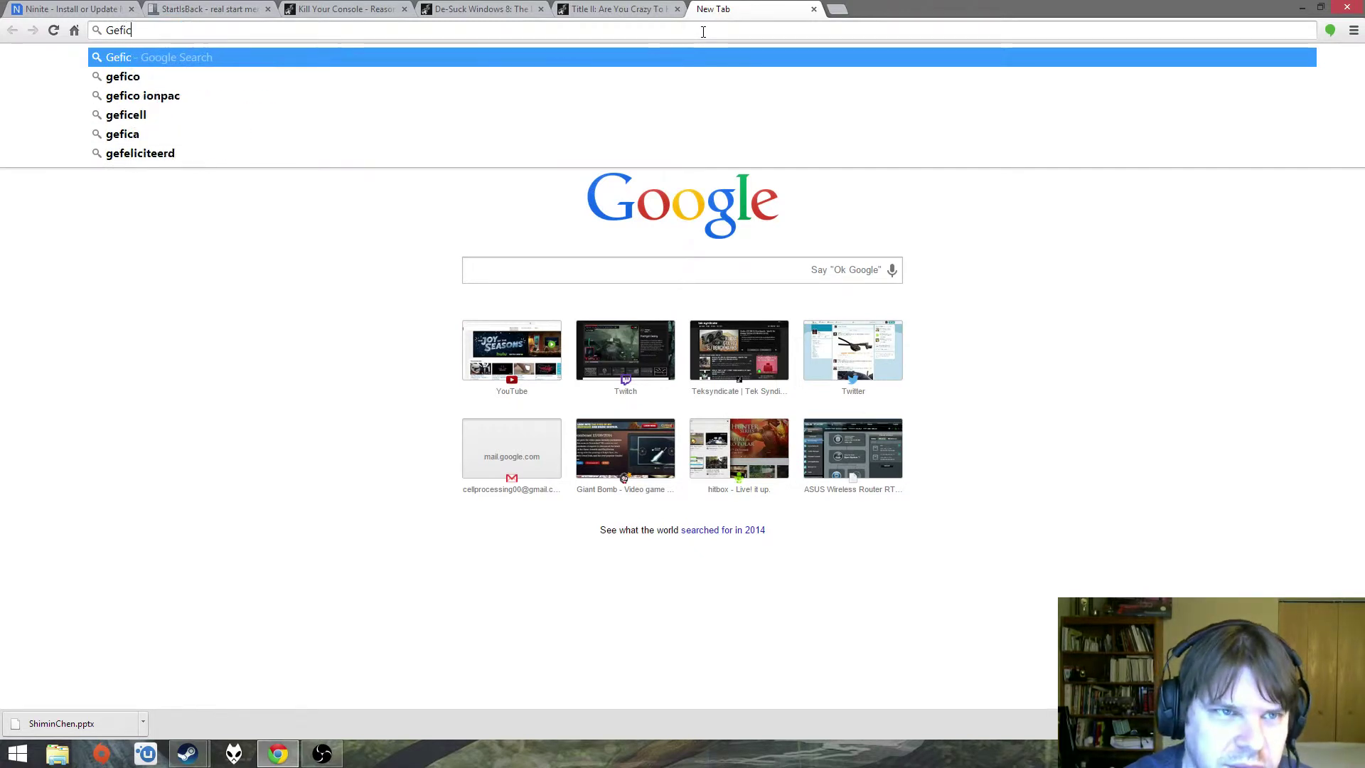
key("BackSpace")
key("BackSpace")
type("orc")
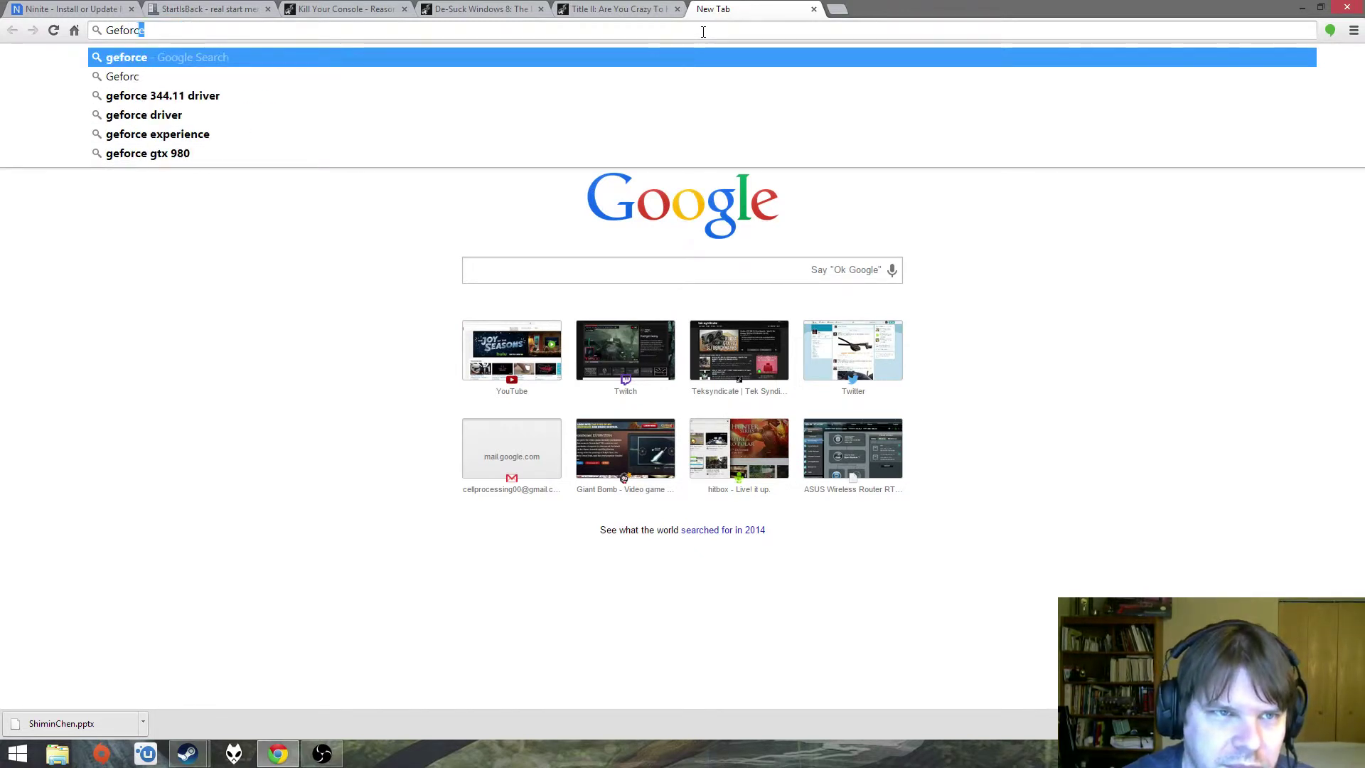
type("e")
key("Return")
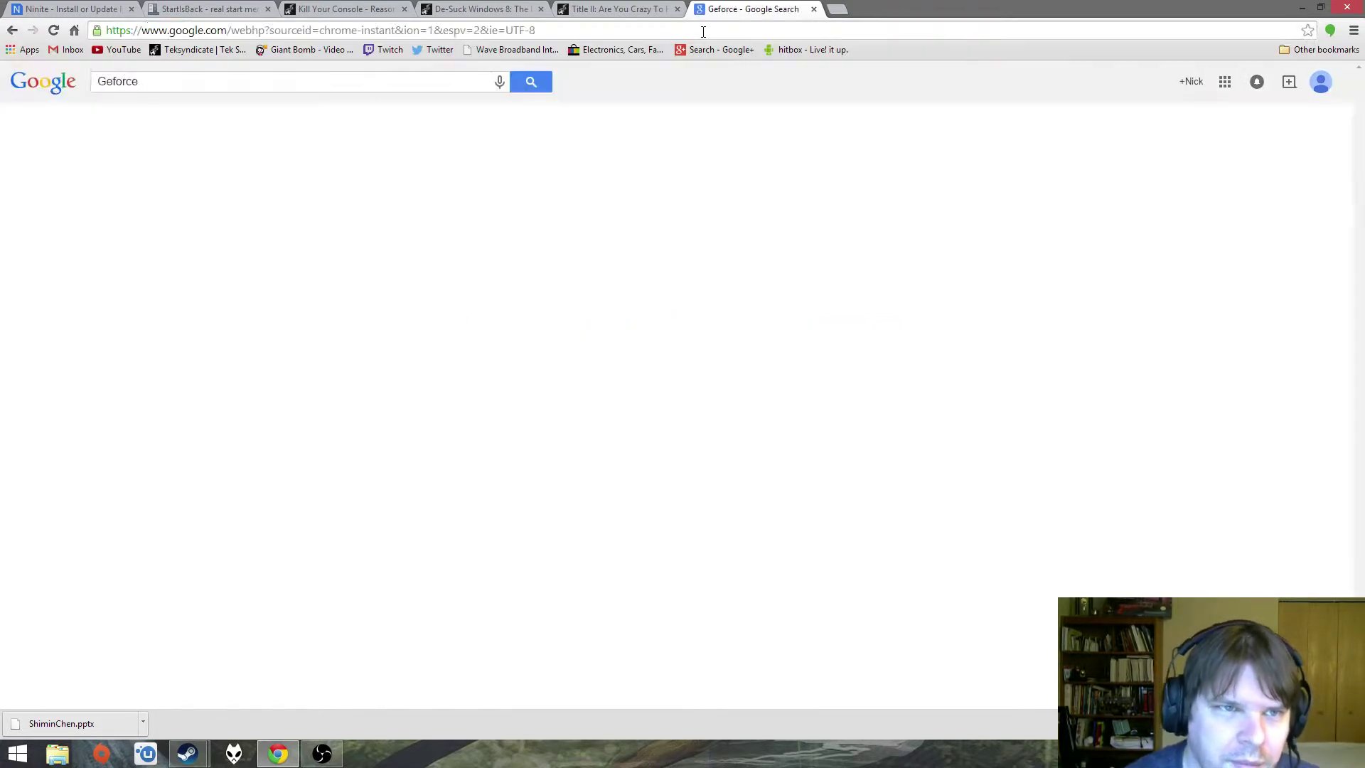
left_click(142, 296)
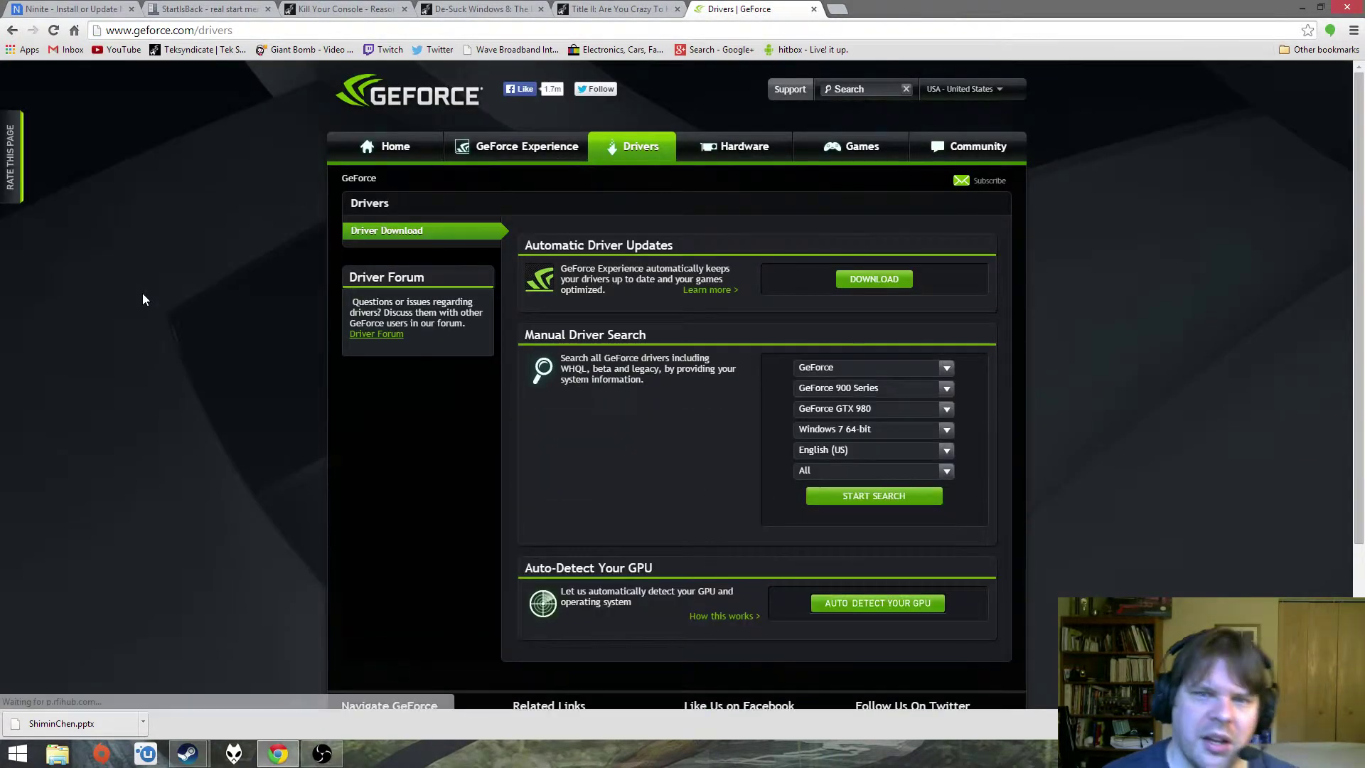
- Run a manual driver search for the GeForce 700 Series, GeForce GTX 760, on Windows 8.1 64-bit
left_click(868, 390)
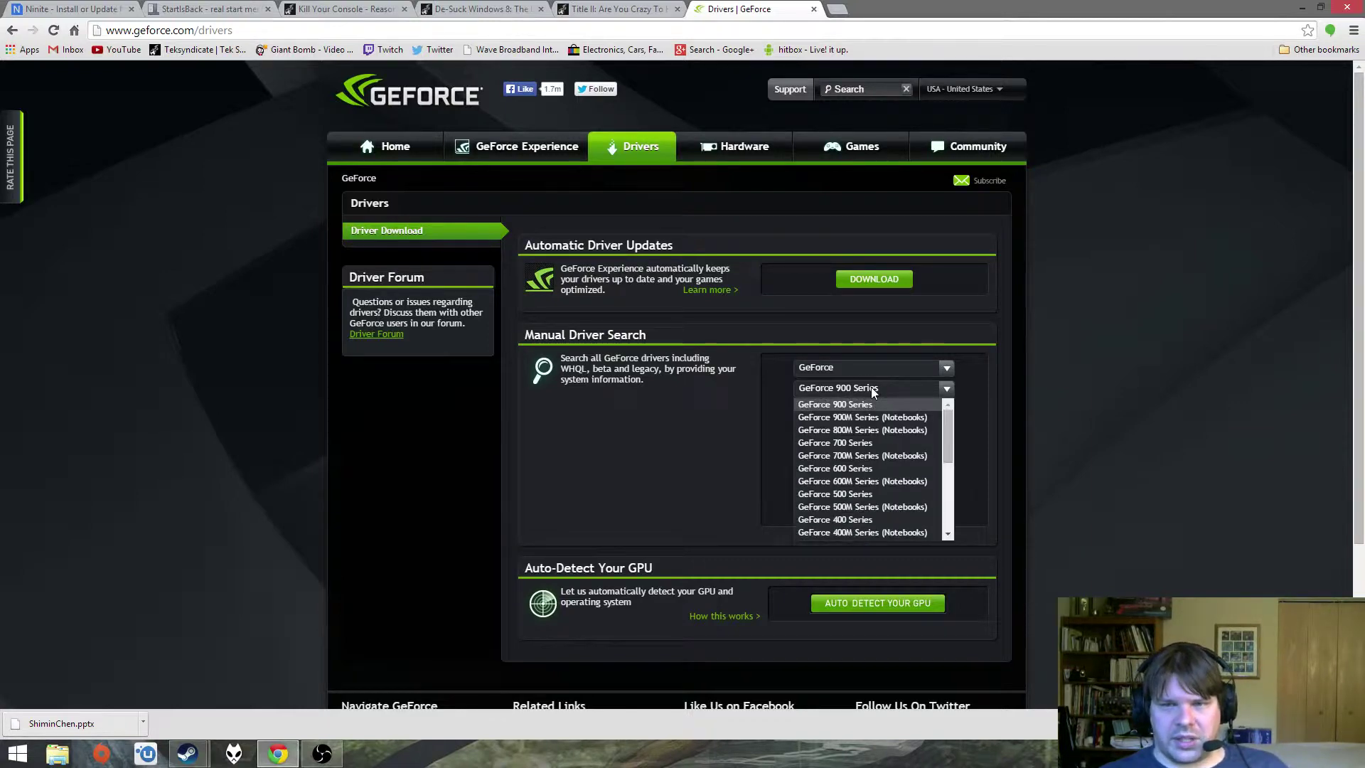
left_click(859, 444)
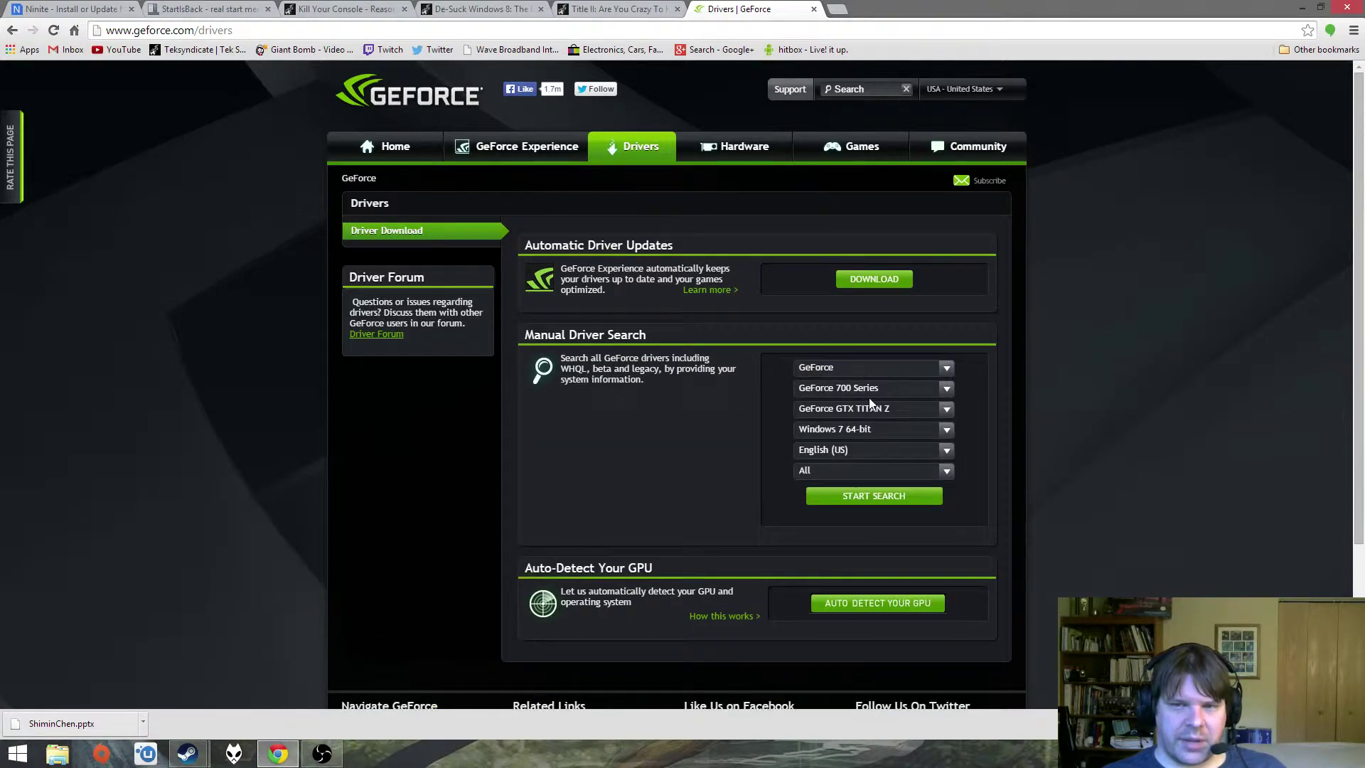
left_click(867, 390)
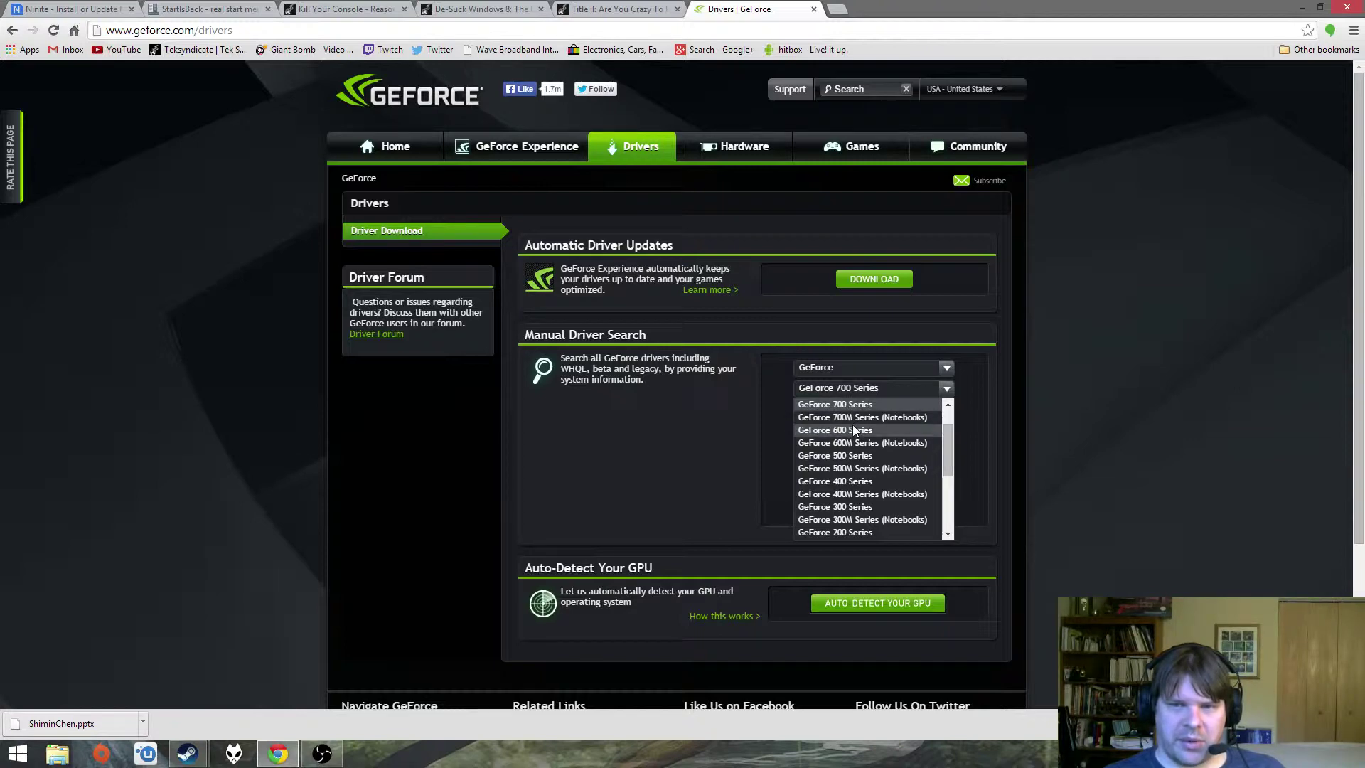
left_click(860, 404)
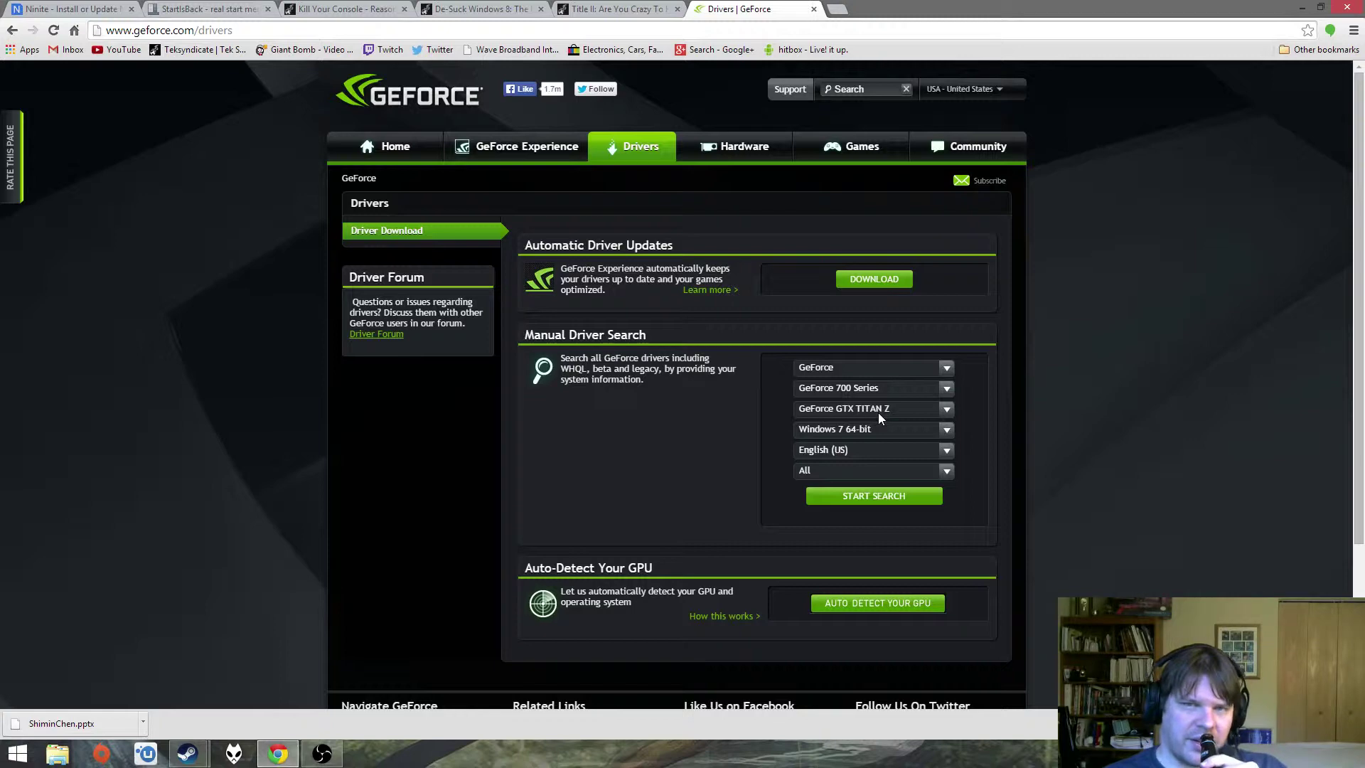
left_click(878, 414)
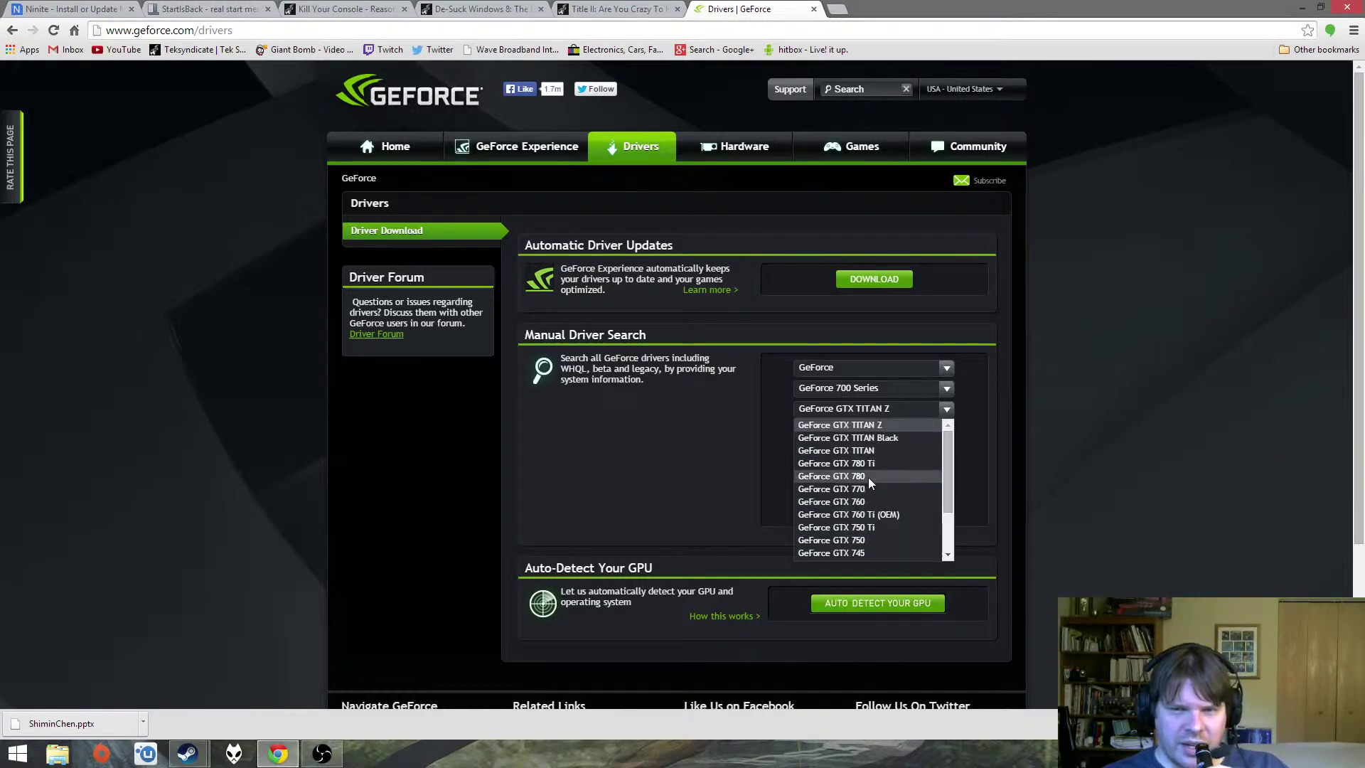
left_click(868, 501)
left_click(877, 430)
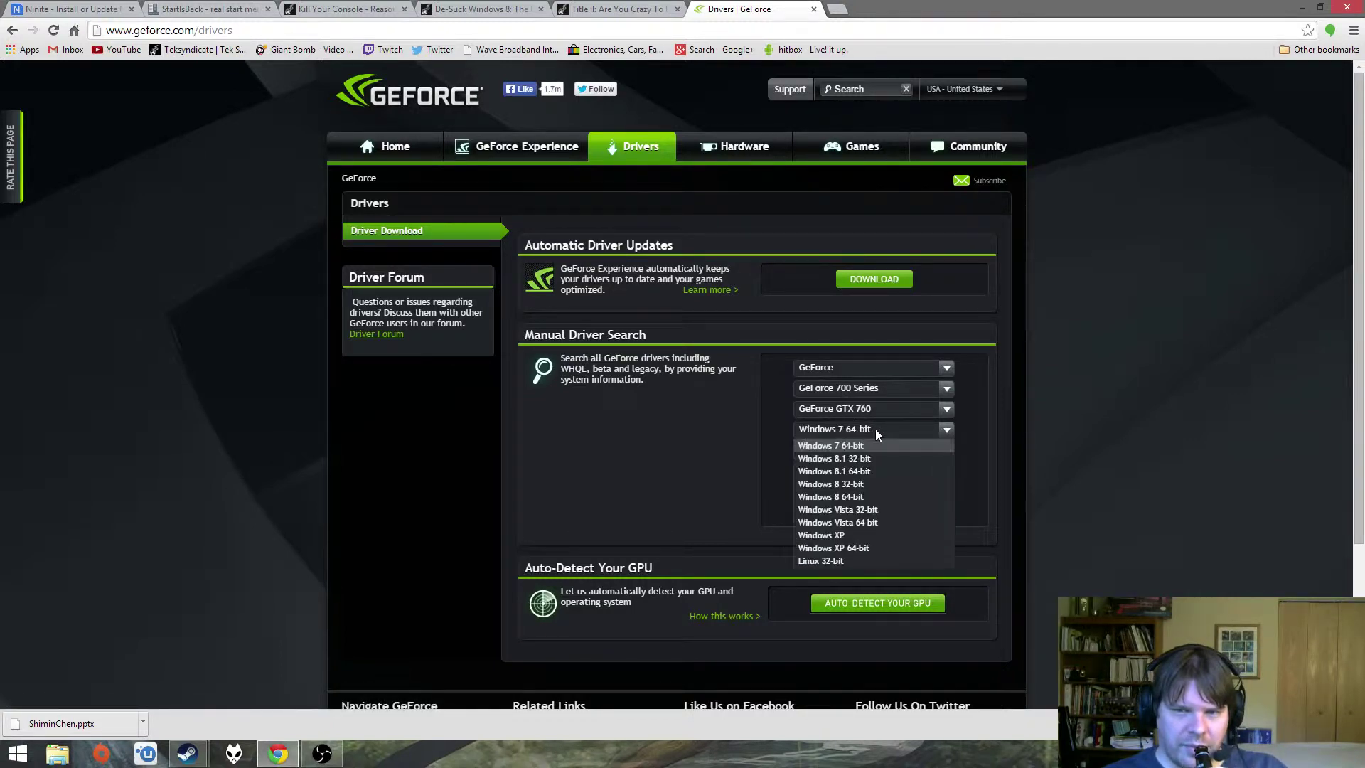
left_click(872, 471)
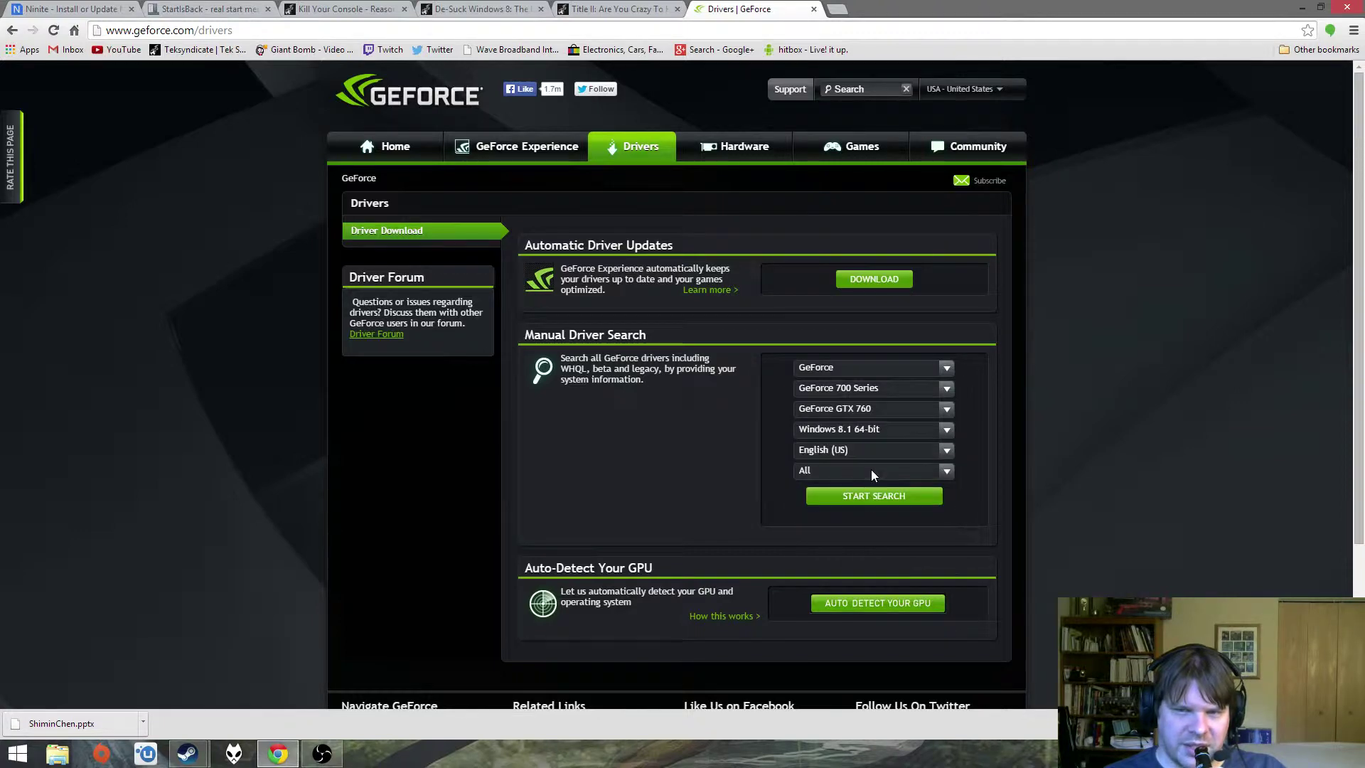
left_click(869, 496)
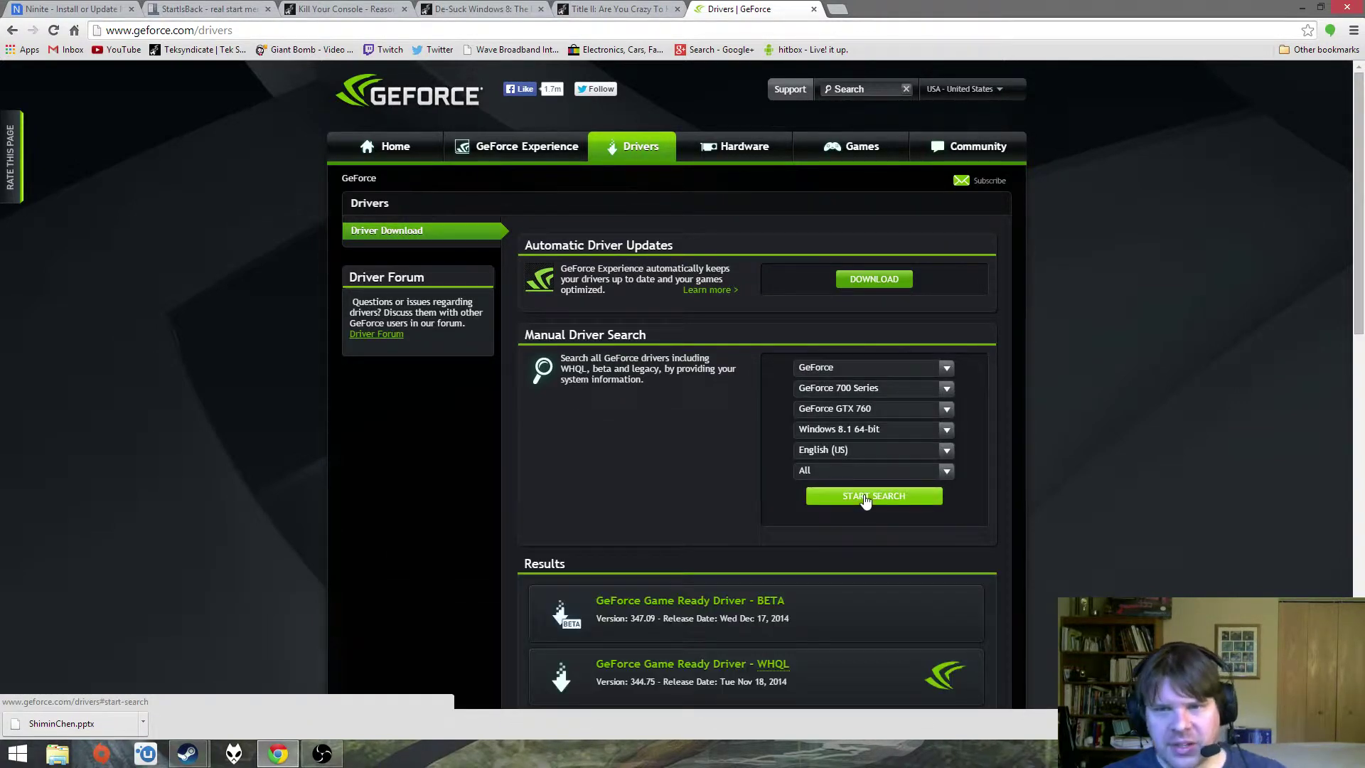
- View the download page of the GeForce Game Ready Driver BETA version 347.09, and close its tab
scroll(782, 484, "down", 3)
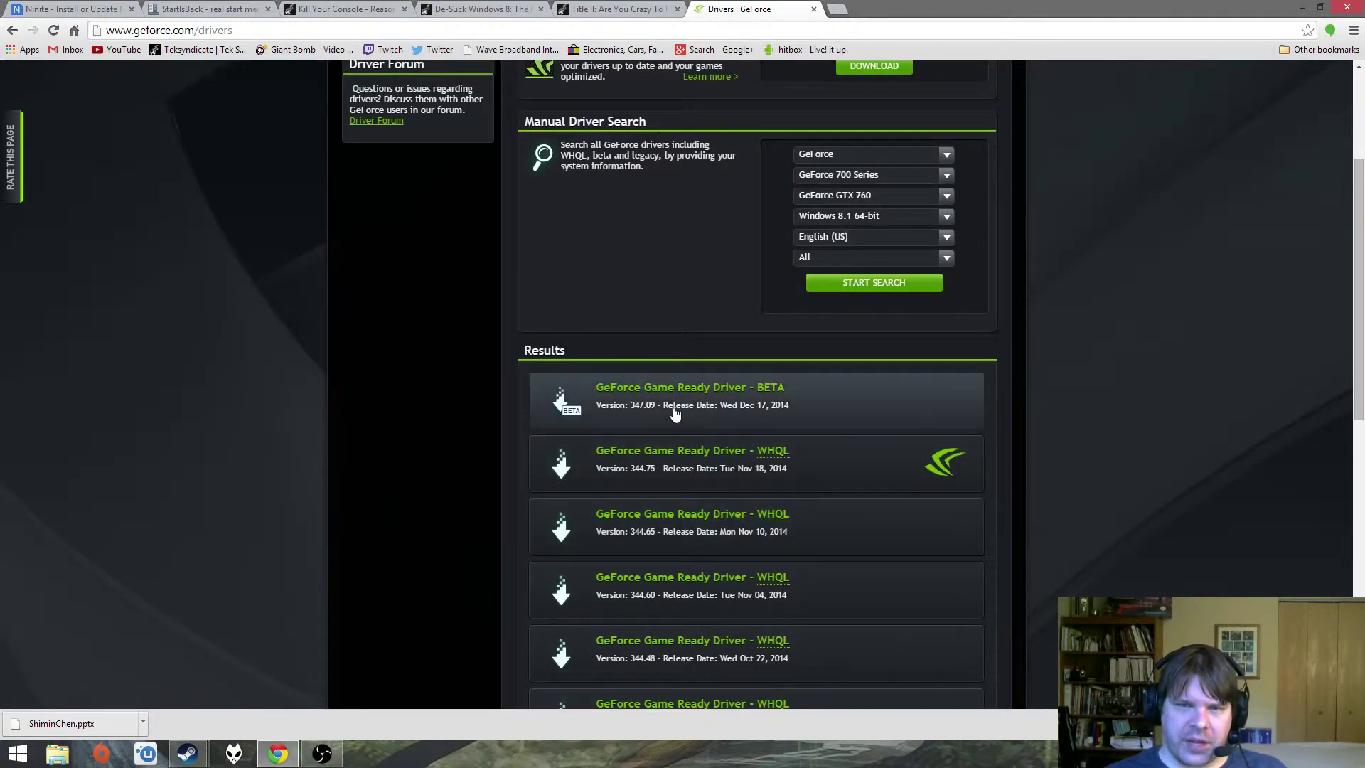
left_click(637, 418)
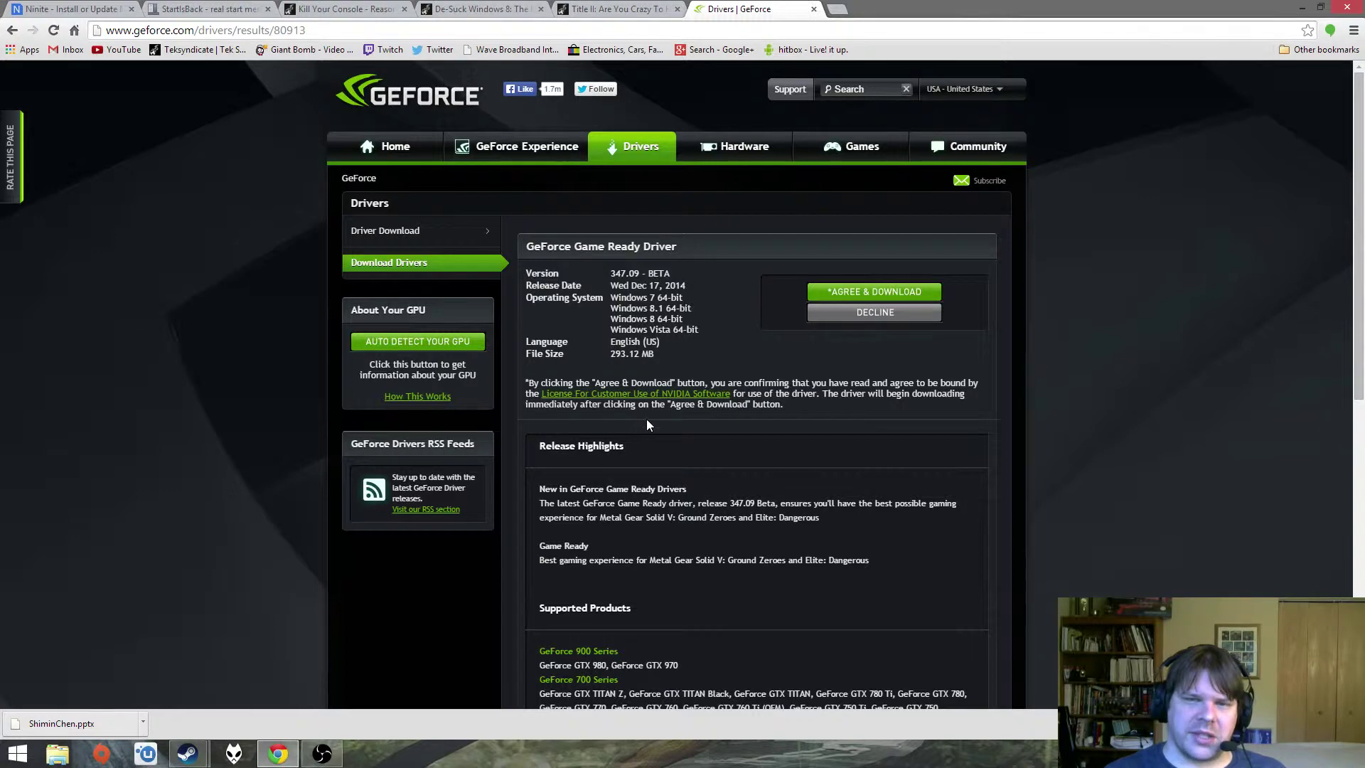
left_click(814, 9)
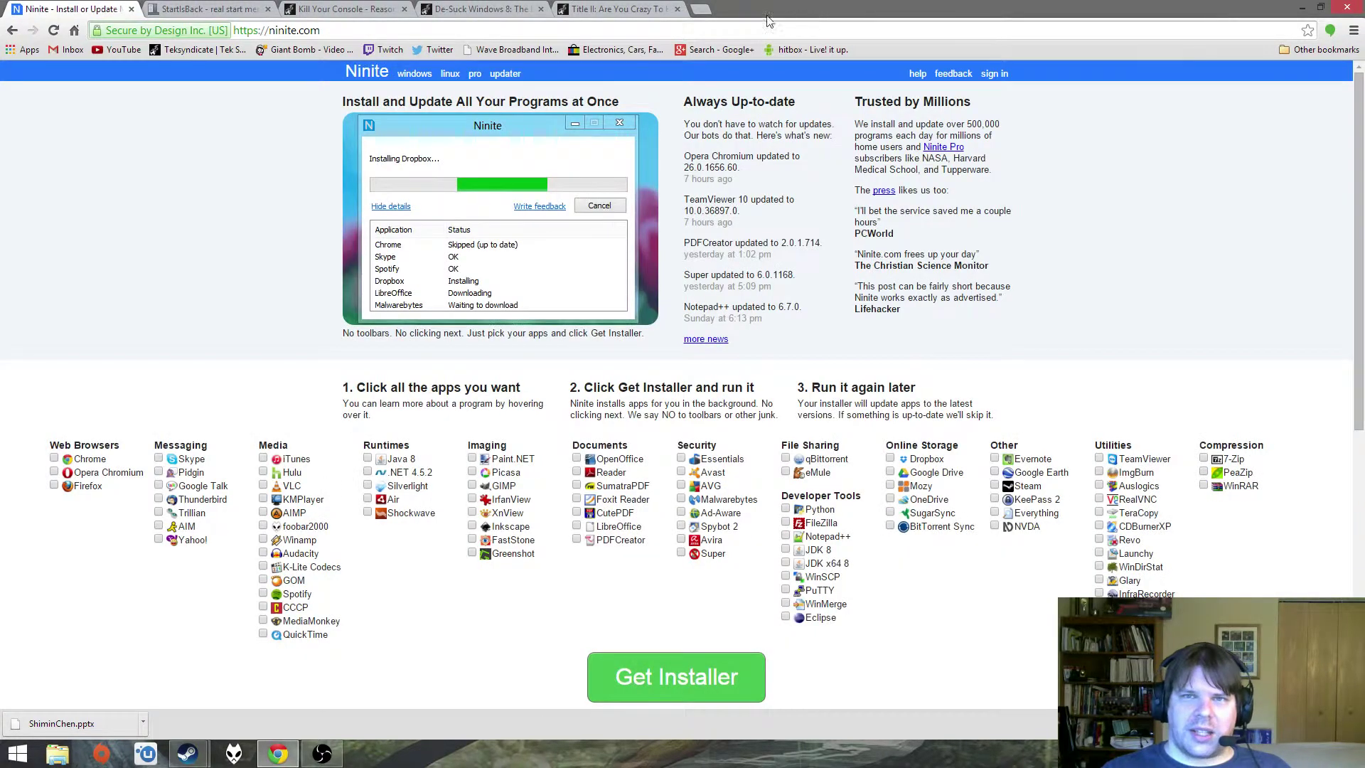
- Search for "AMD graphics driver" in a new tab and open AMD's Download Drivers page
left_click(707, 10)
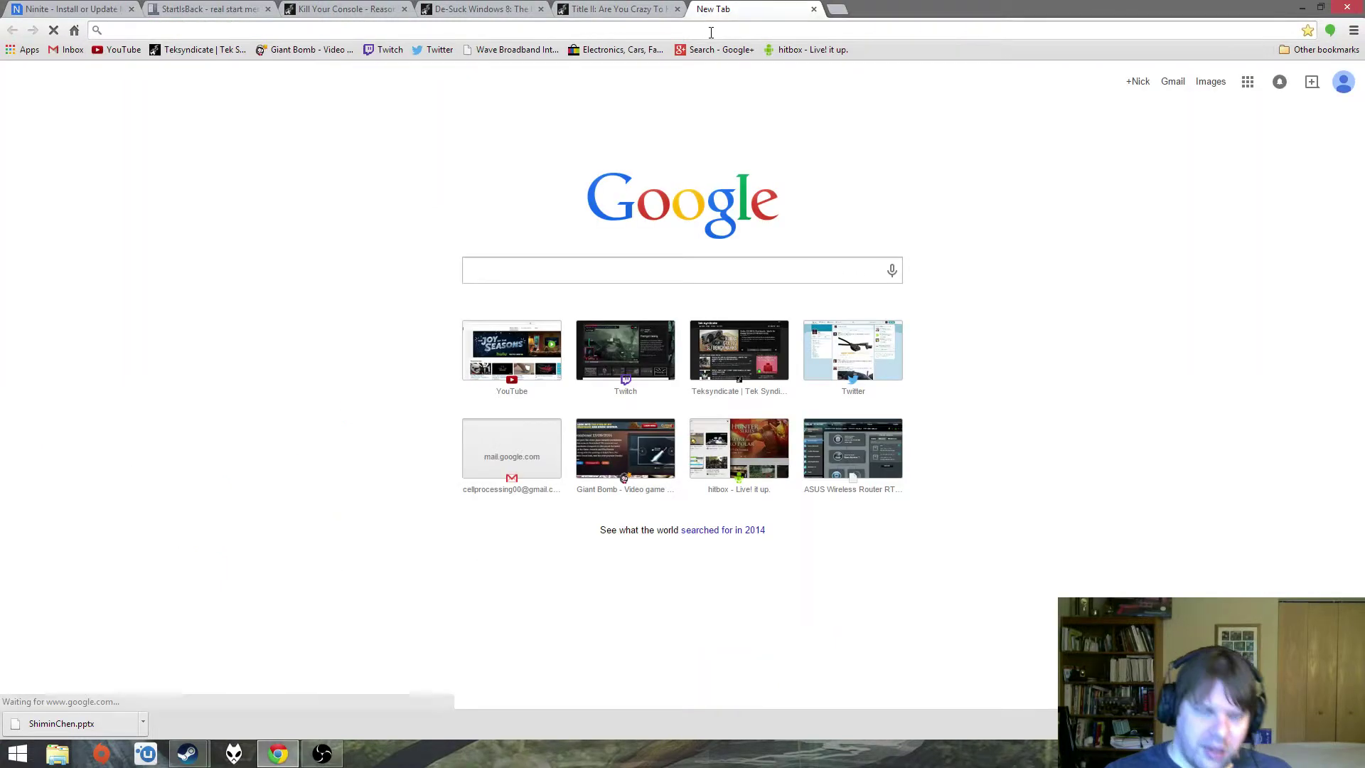
type("AMD")
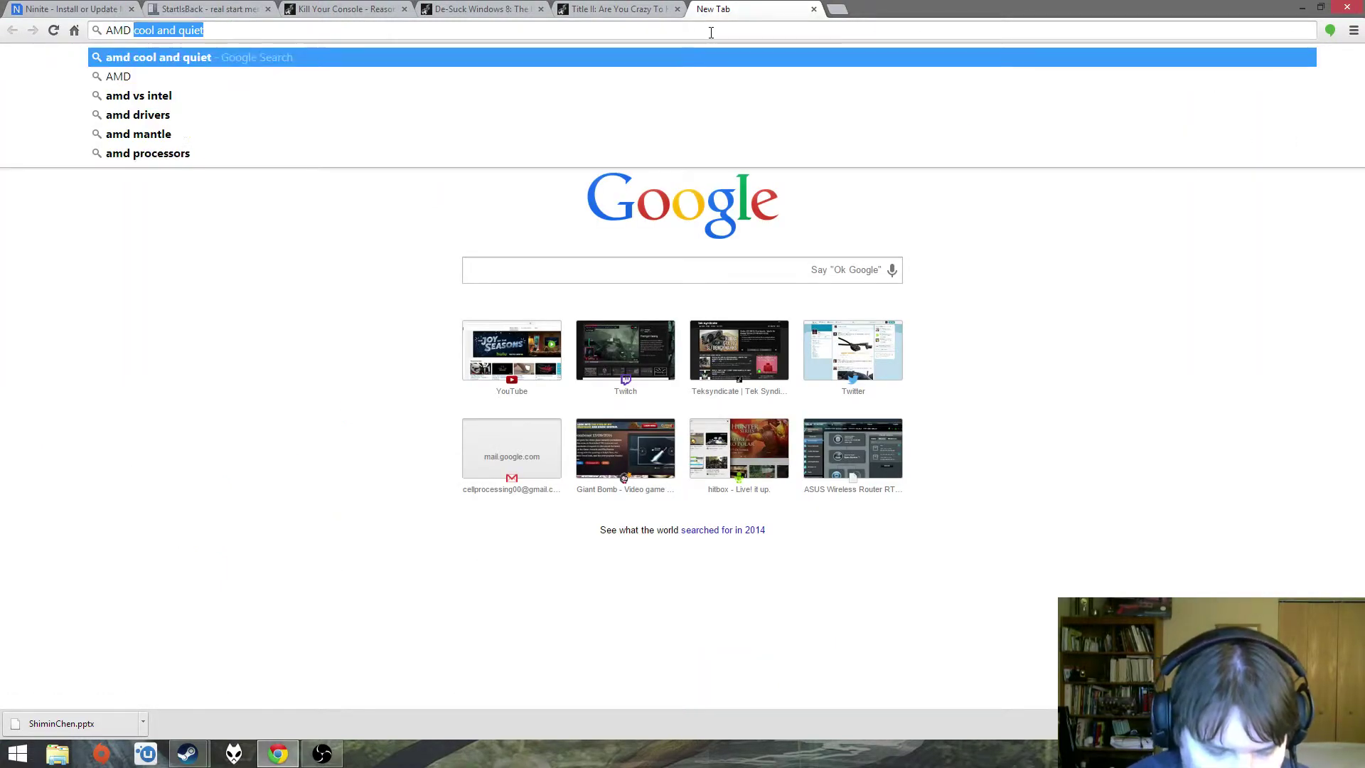
type(" gra")
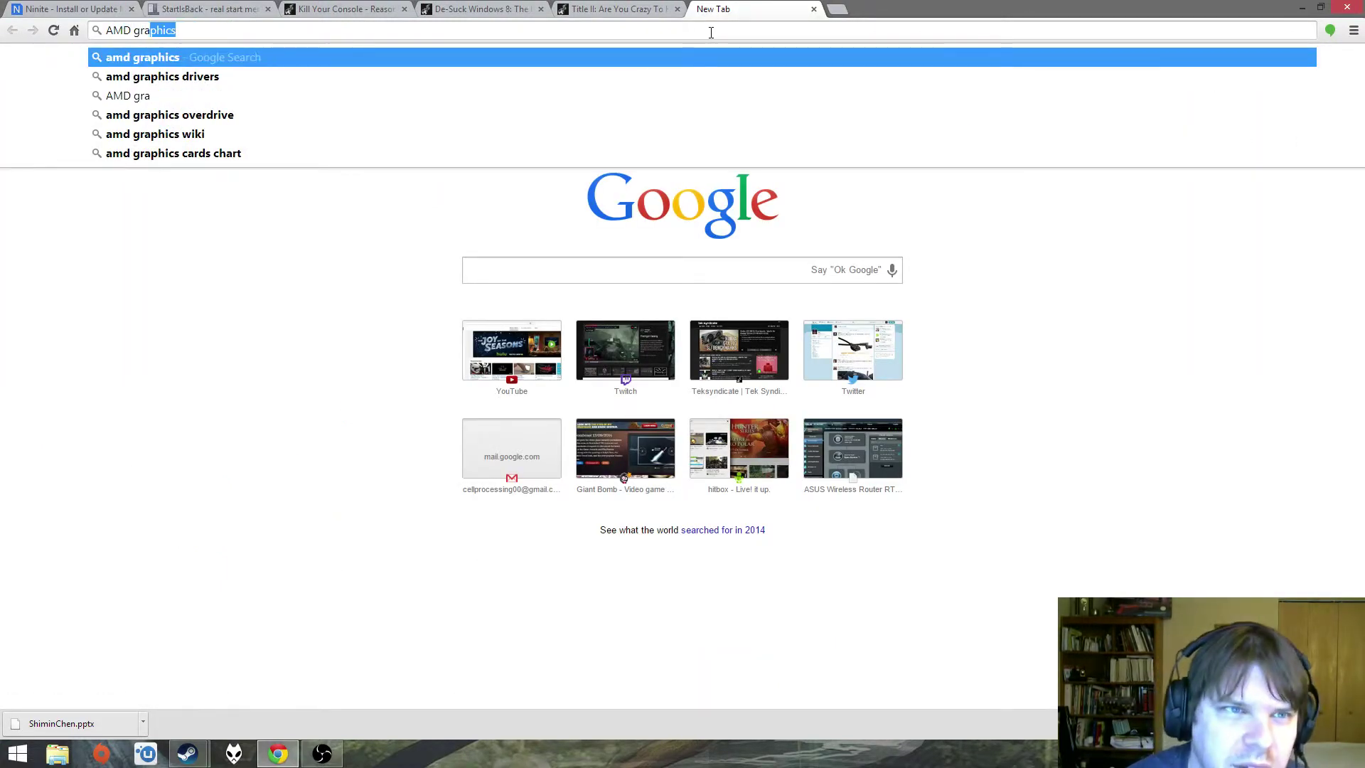
type("phics de")
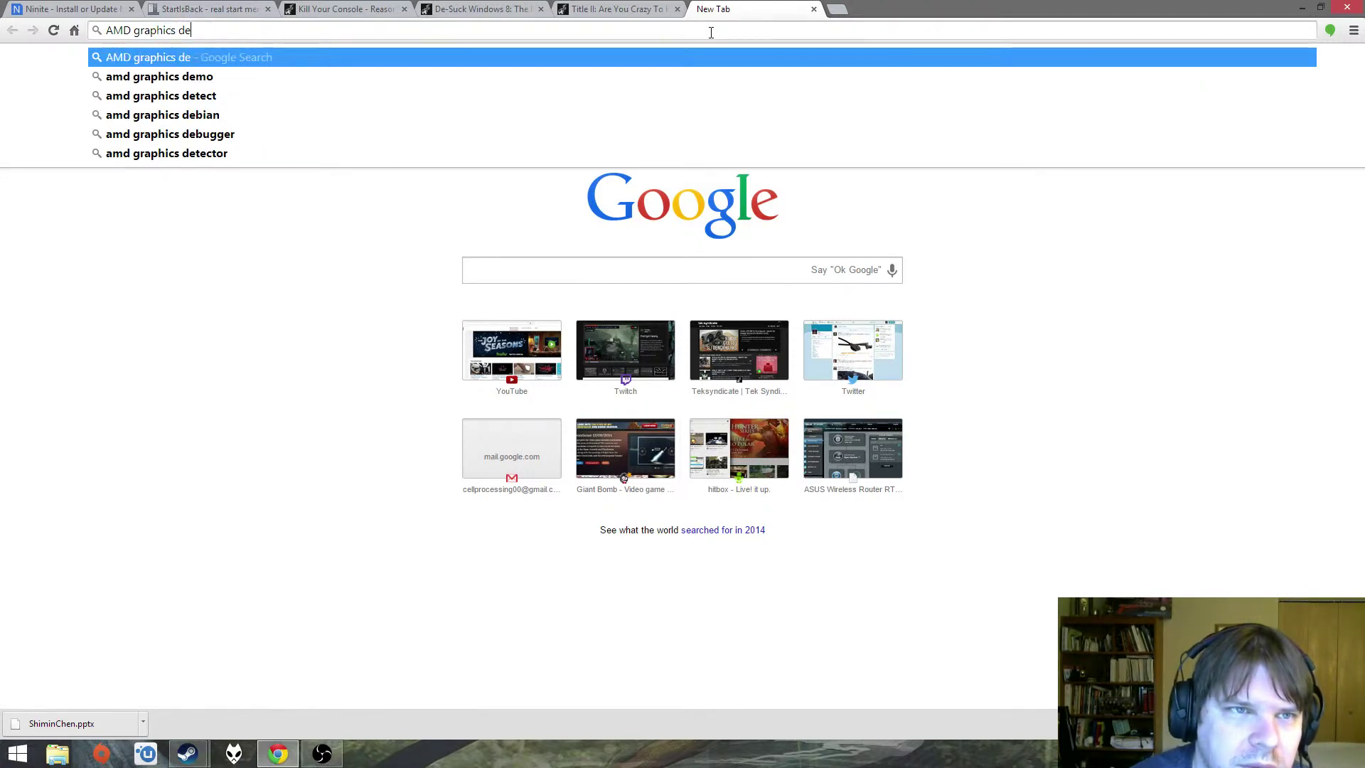
key("BackSpace")
type("river")
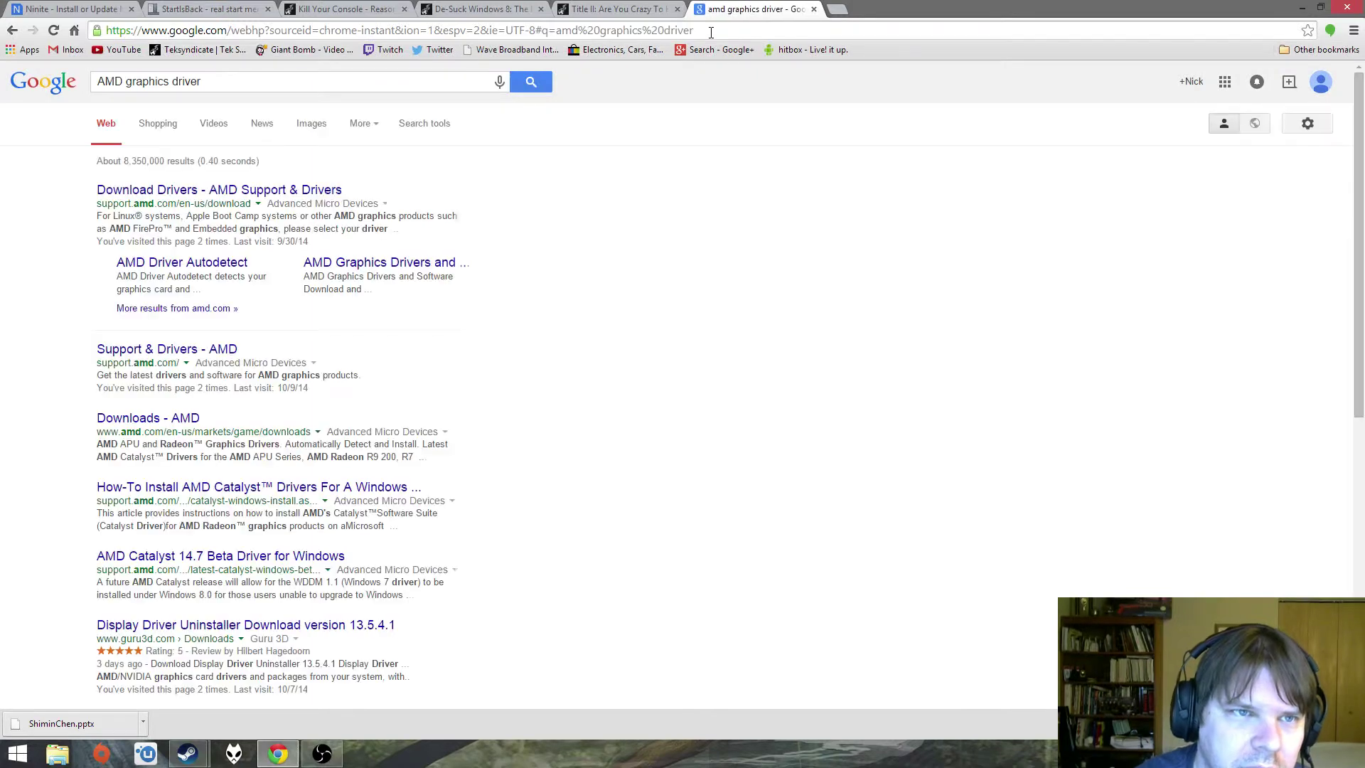
left_click(305, 191)
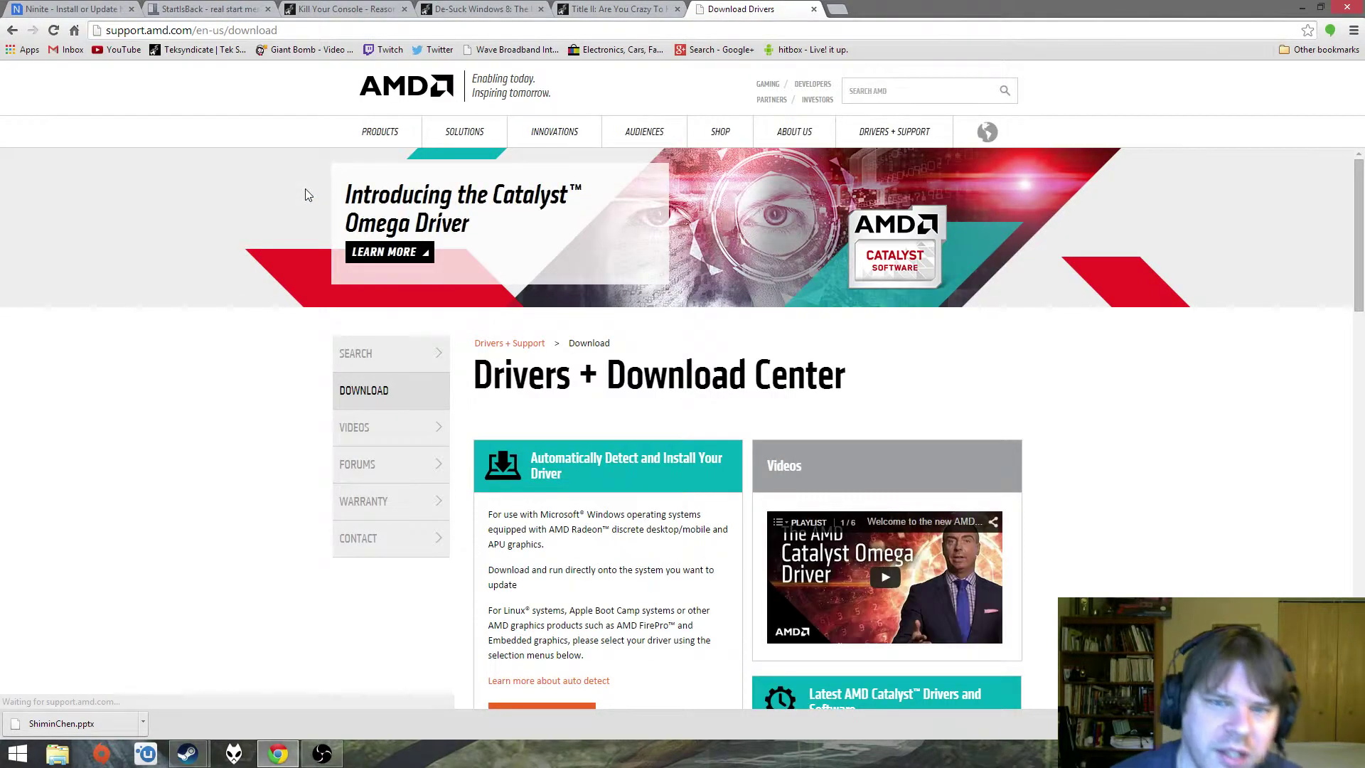
- View the AMD Catalyst driver page for Windows 8.1 (64-bit), and close its tab and minimize the browser
scroll(444, 390, "down", 5)
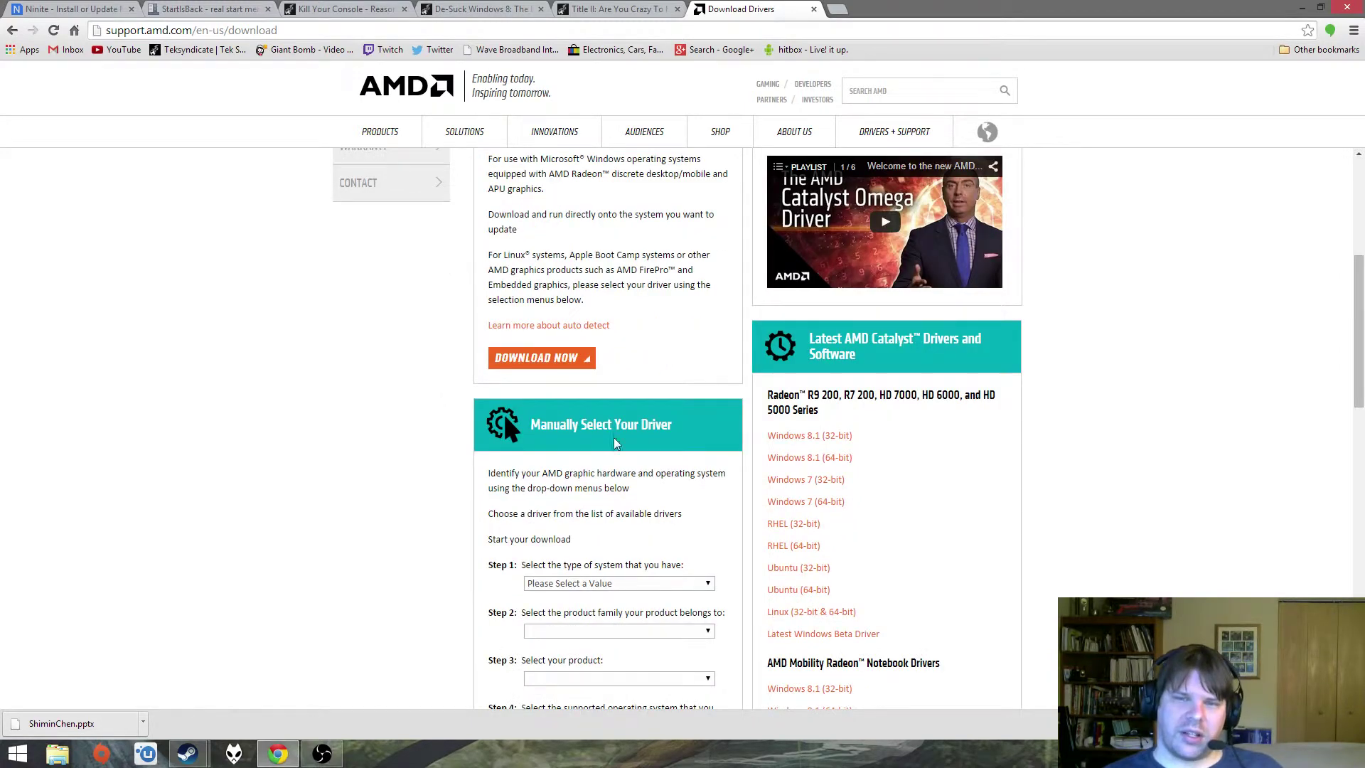
left_click(823, 458)
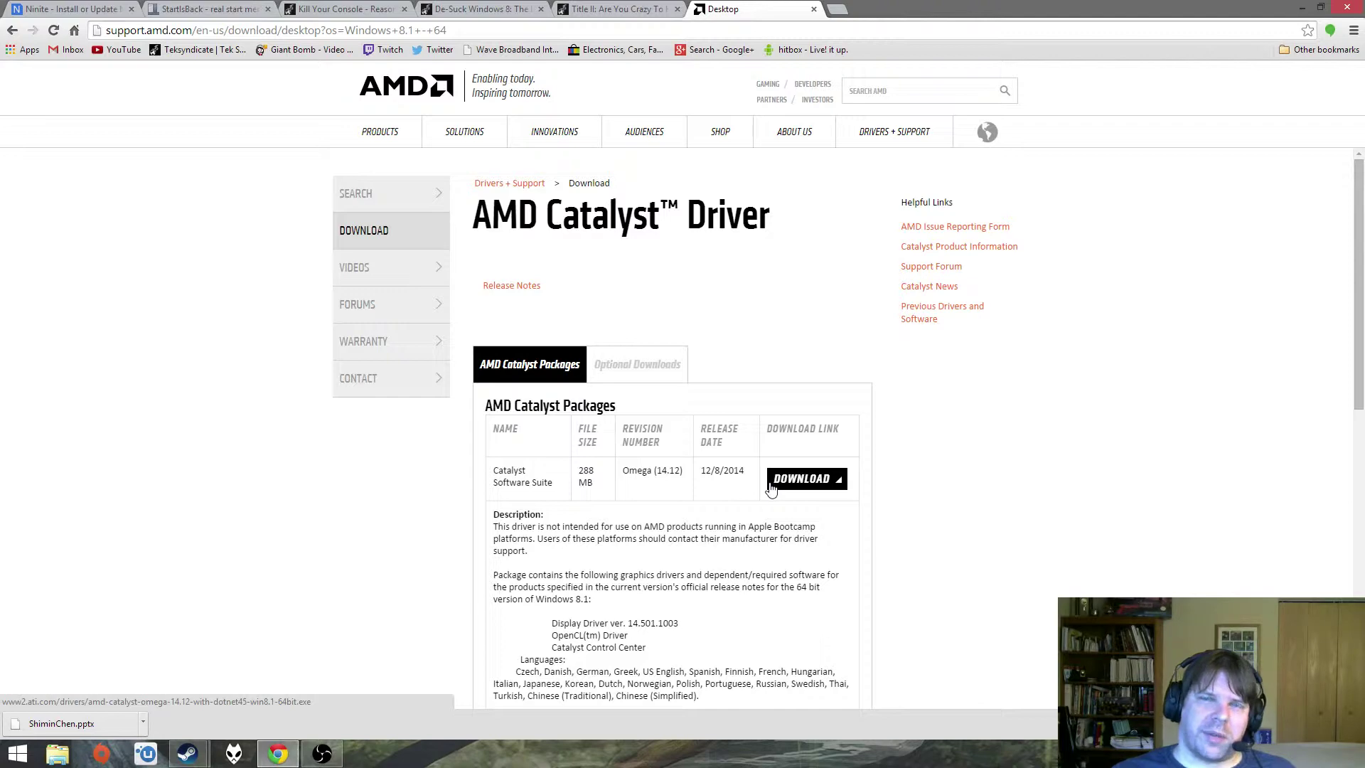
left_click(813, 9)
left_click(1302, 7)
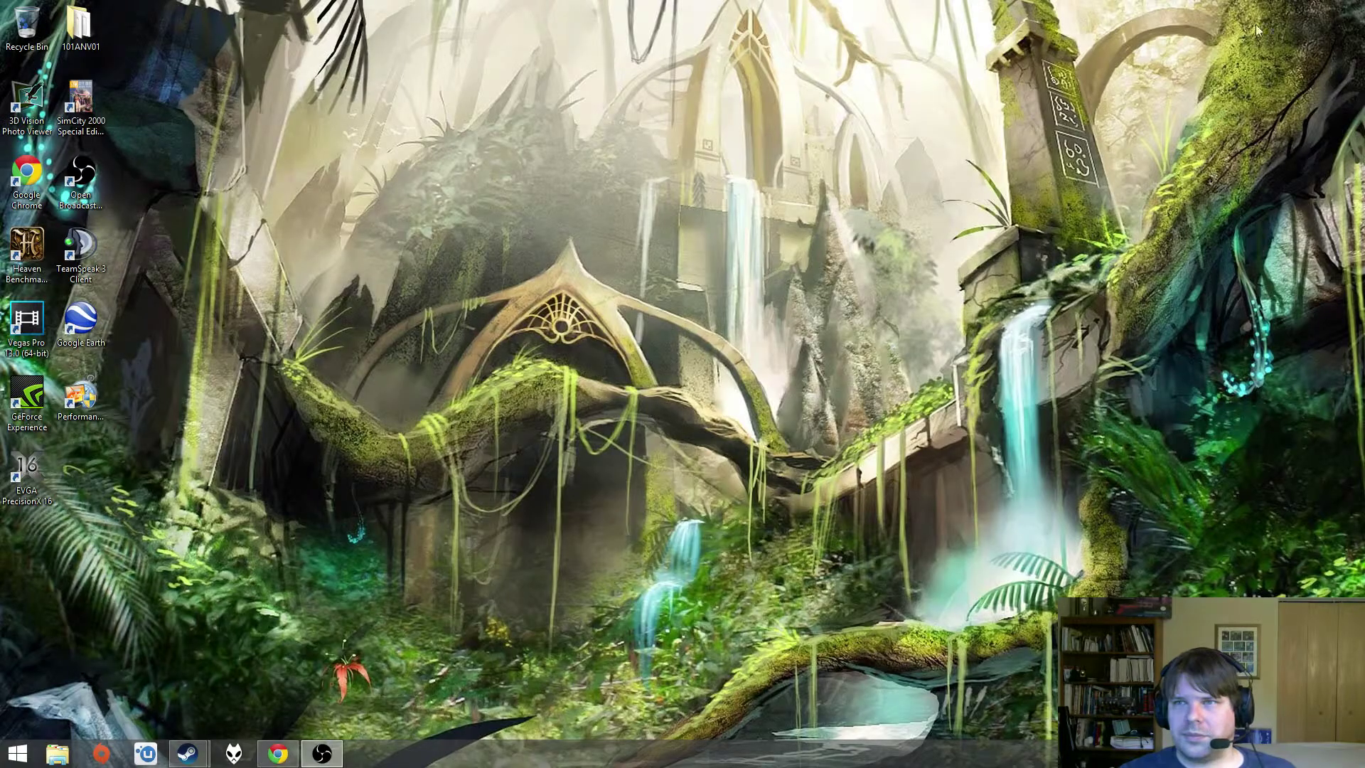
- Open GeForce Experience from the desktop to show its list of games
left_click(27, 393)
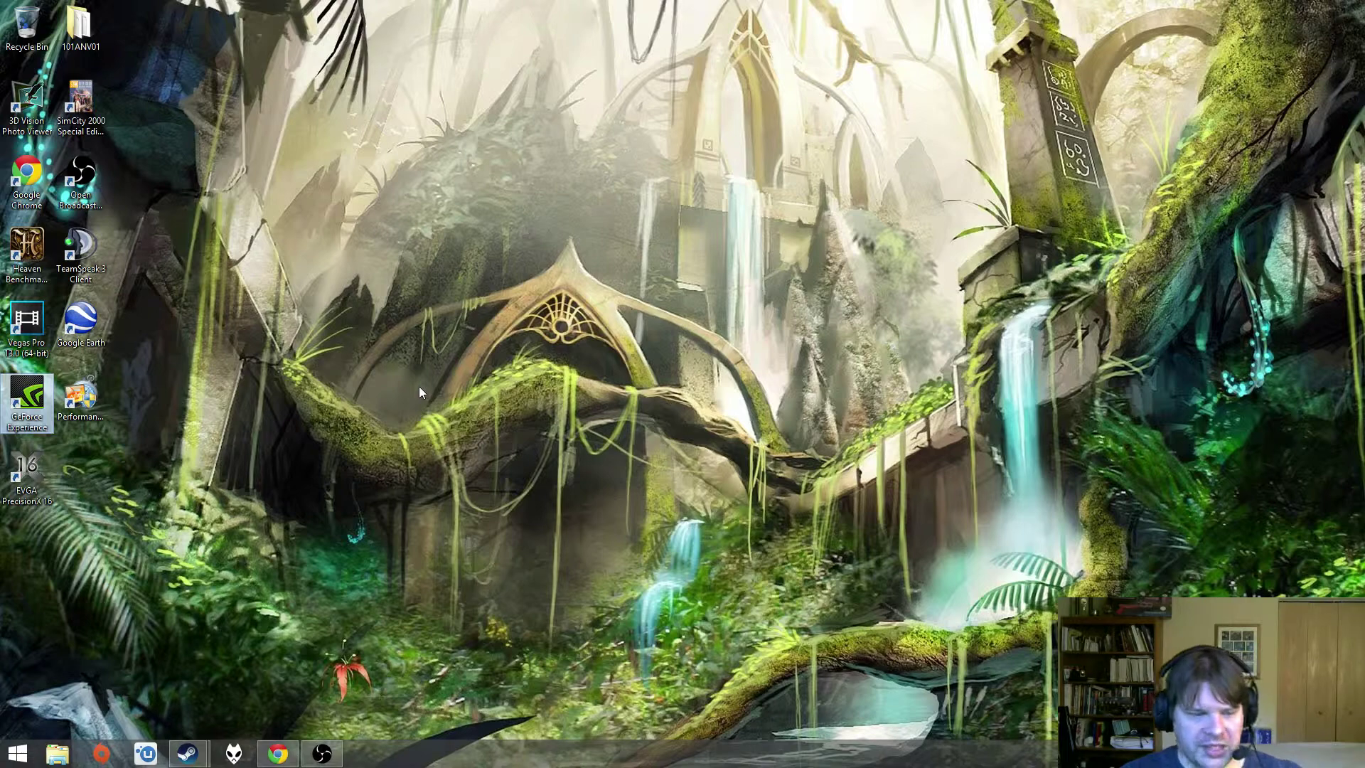
key("Return")
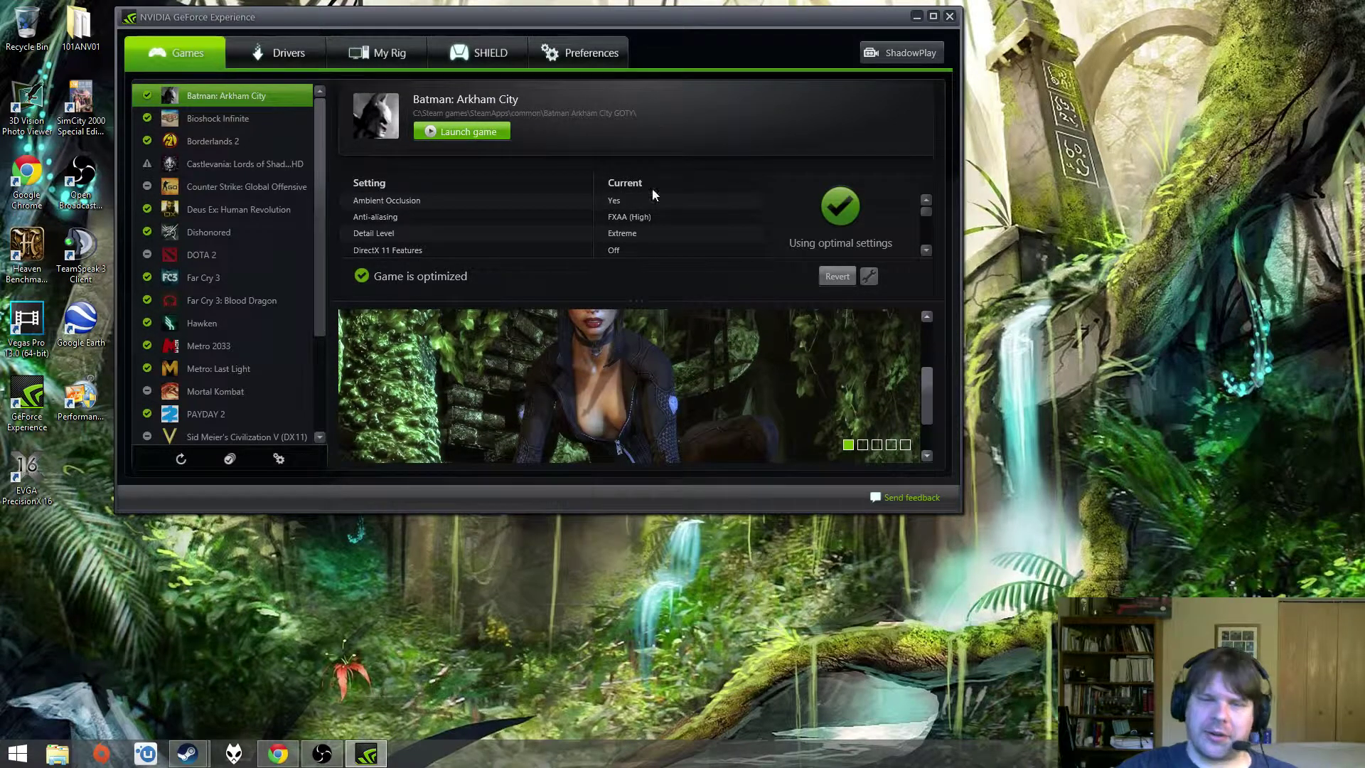
left_click_drag(315, 193, 337, 168)
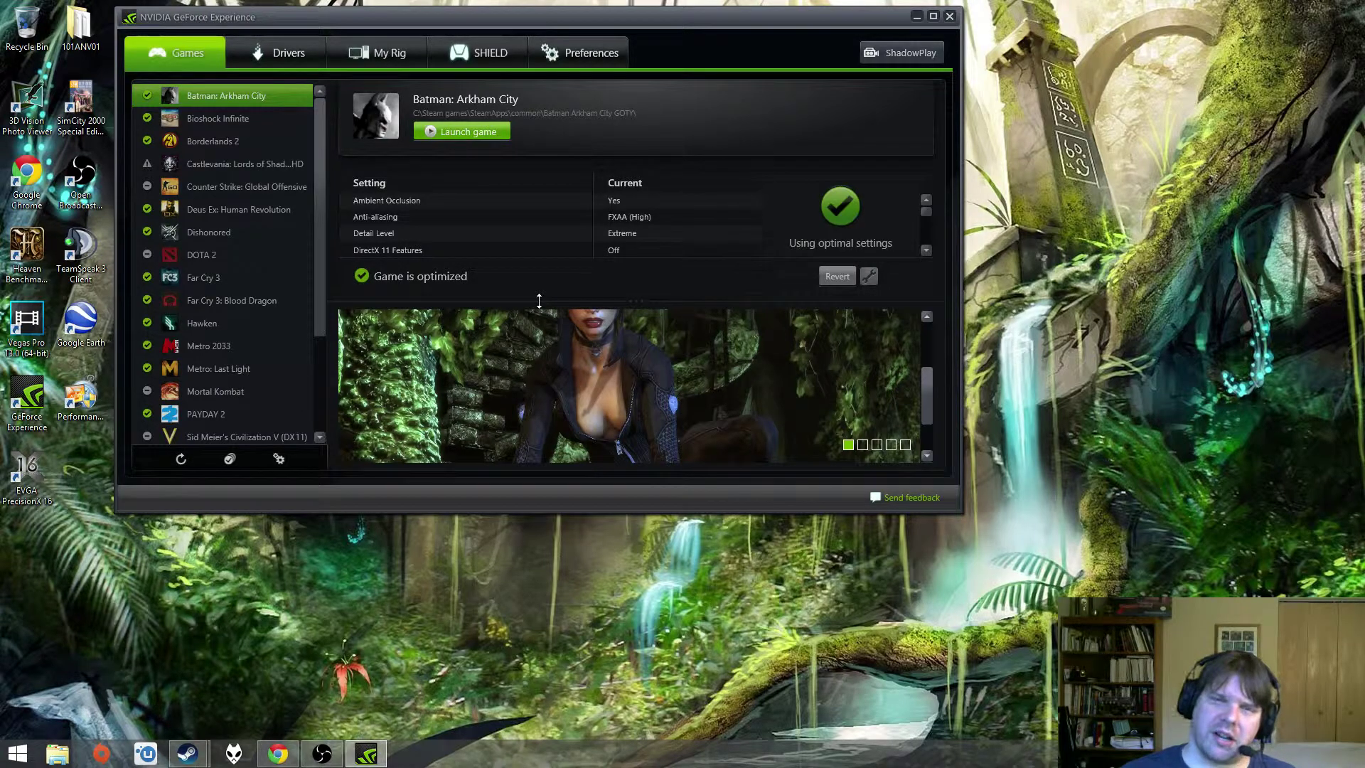
- Look through the graphics settings of several games, including DOTA 2, Castlevania: Lords of Shadow, Borderlands 2 and PAYDAY 2
left_click(220, 260)
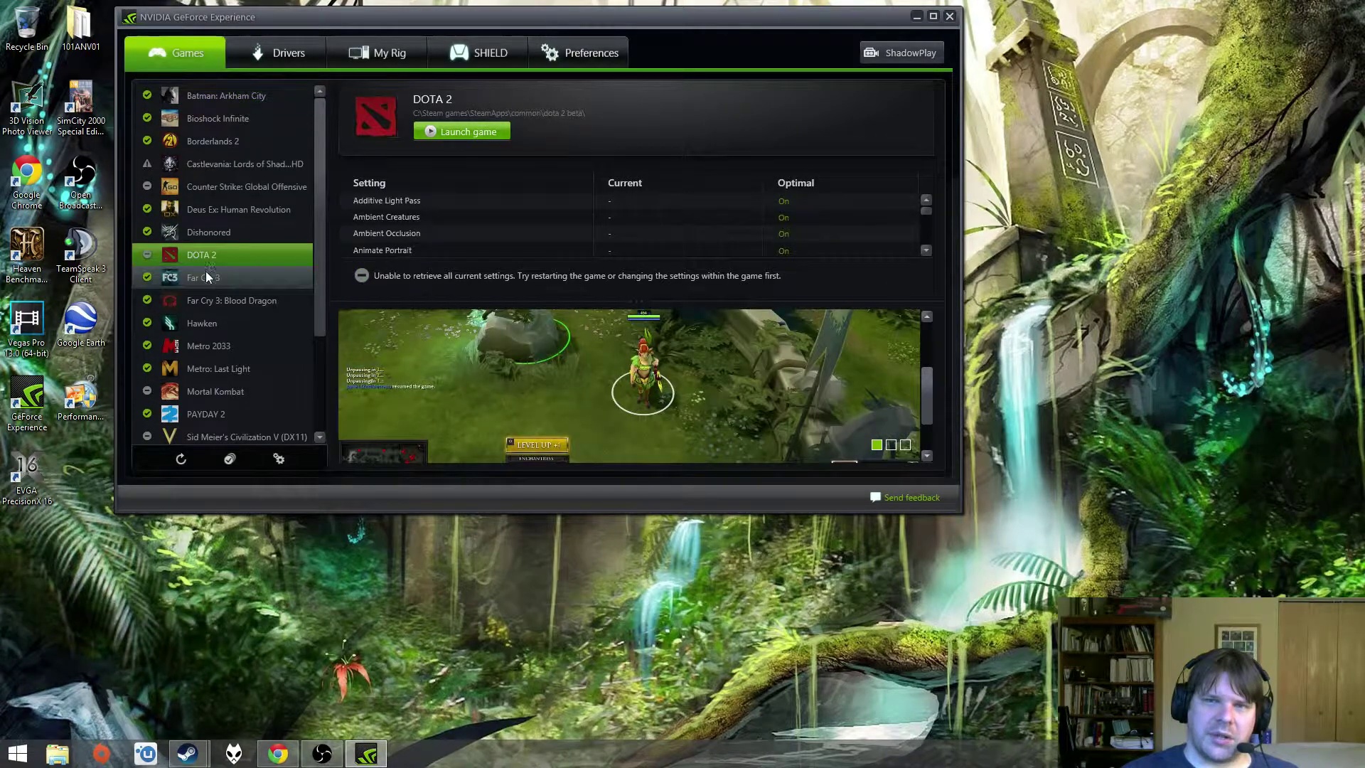
left_click(209, 189)
left_click(213, 163)
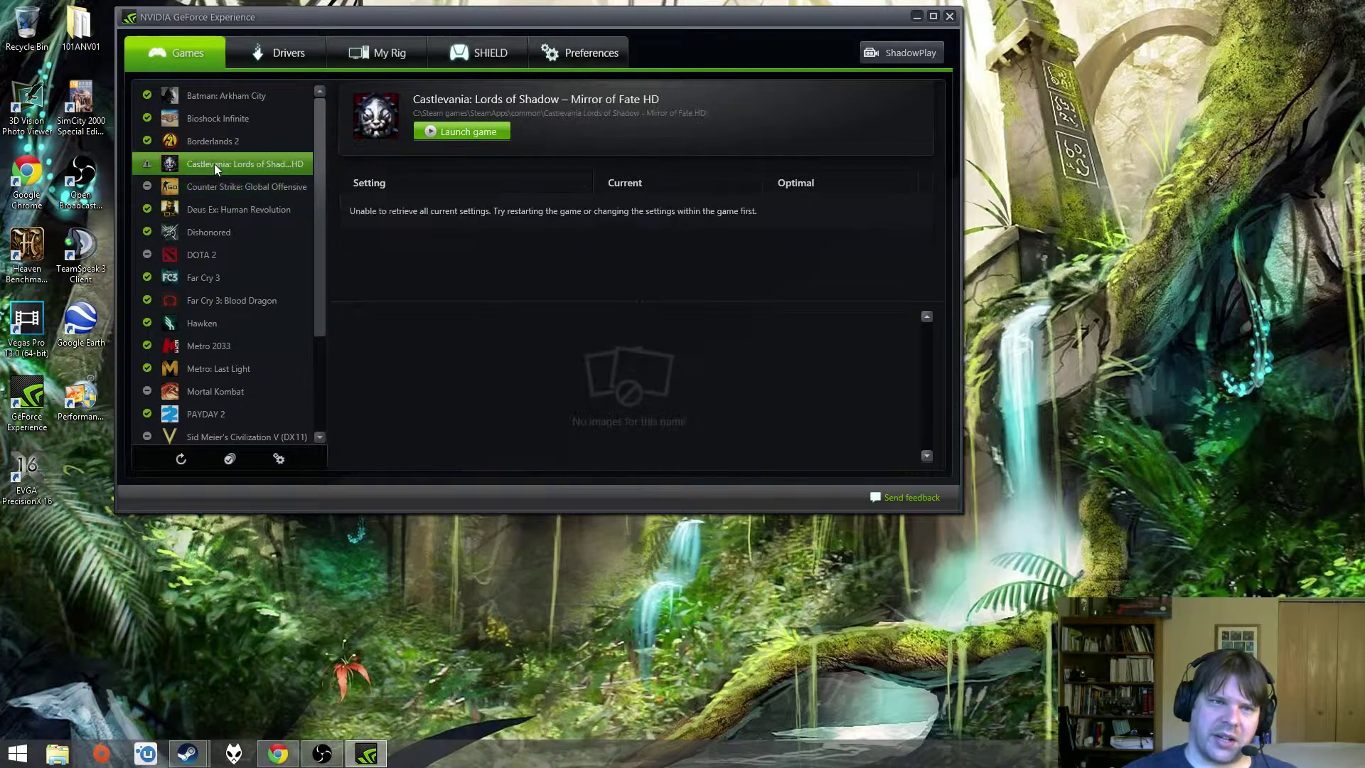
left_click(206, 140)
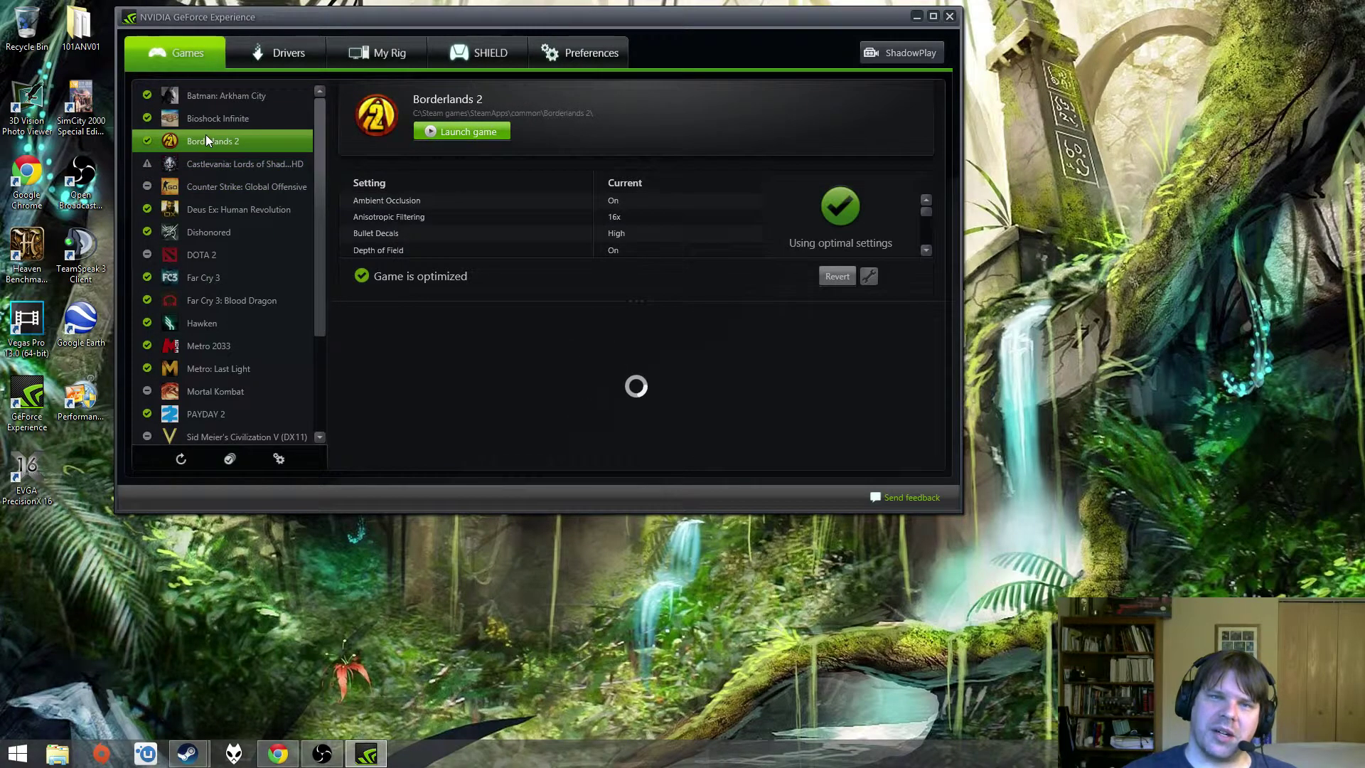
left_click(209, 394)
left_click(206, 410)
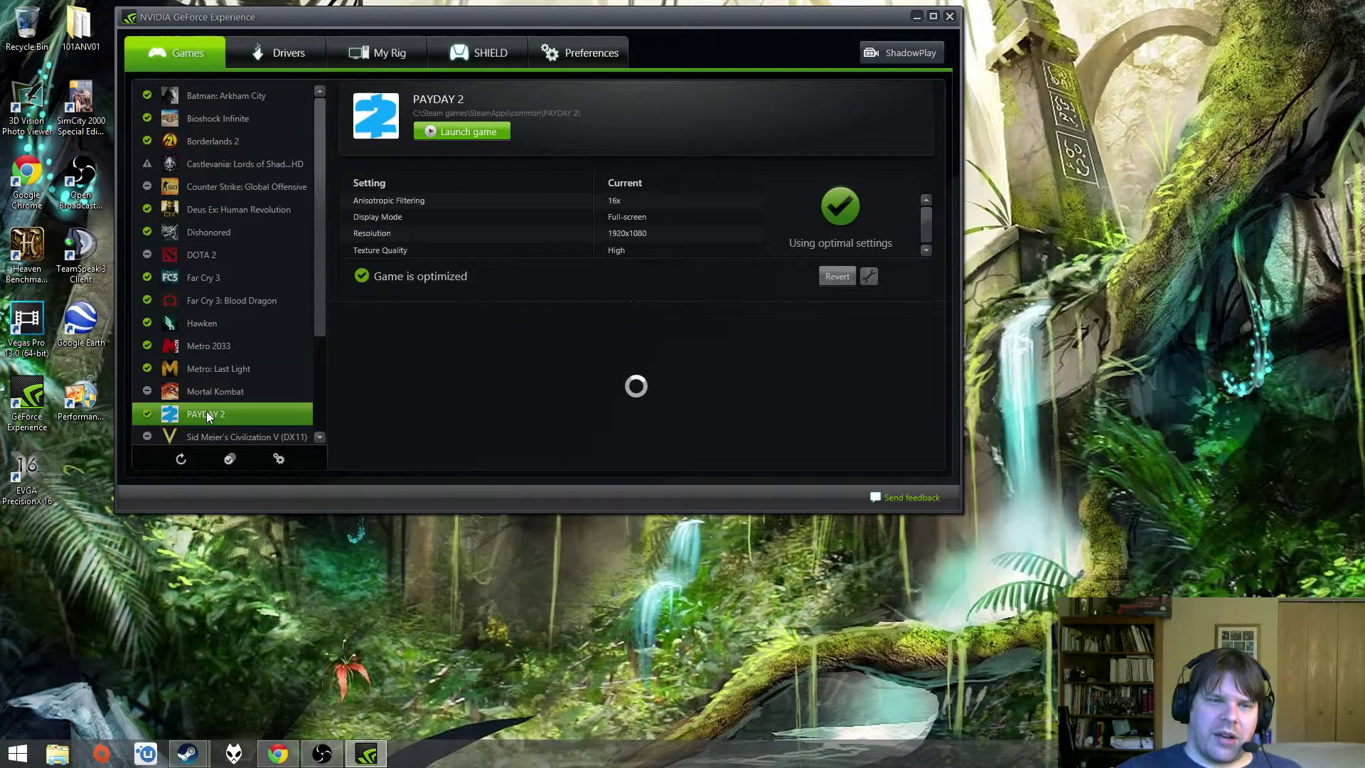
- Revert Titanfall's graphics settings and optimize the game again
left_click_drag(319, 268, 317, 363)
left_click(214, 412)
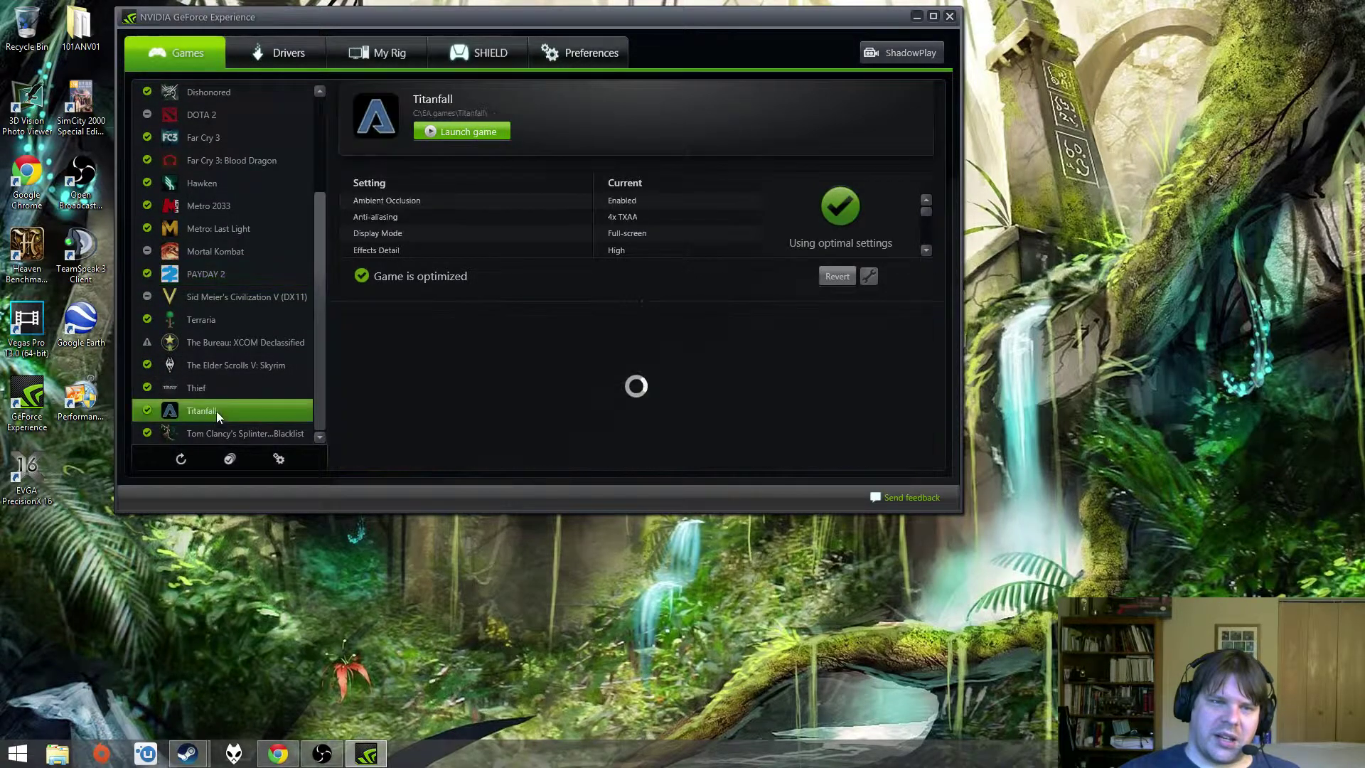
left_click(831, 276)
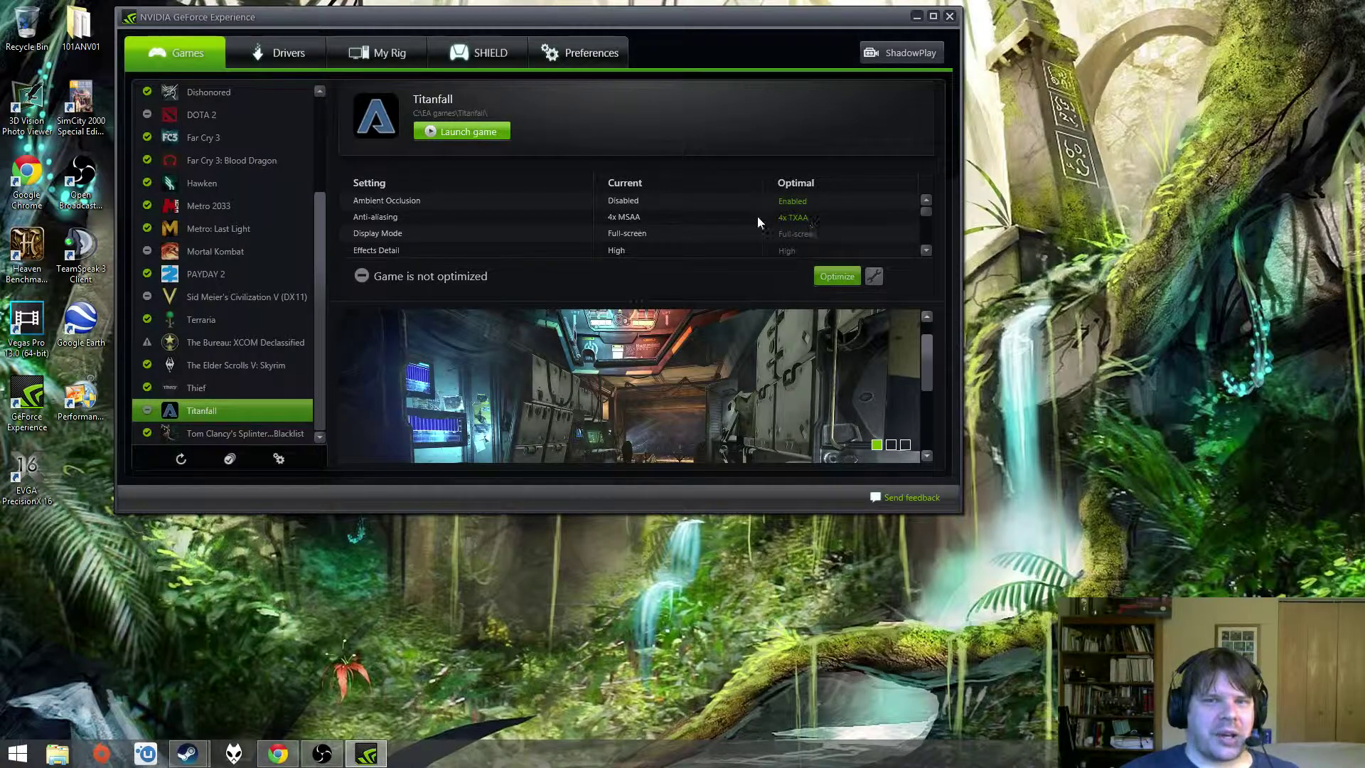
left_click(838, 277)
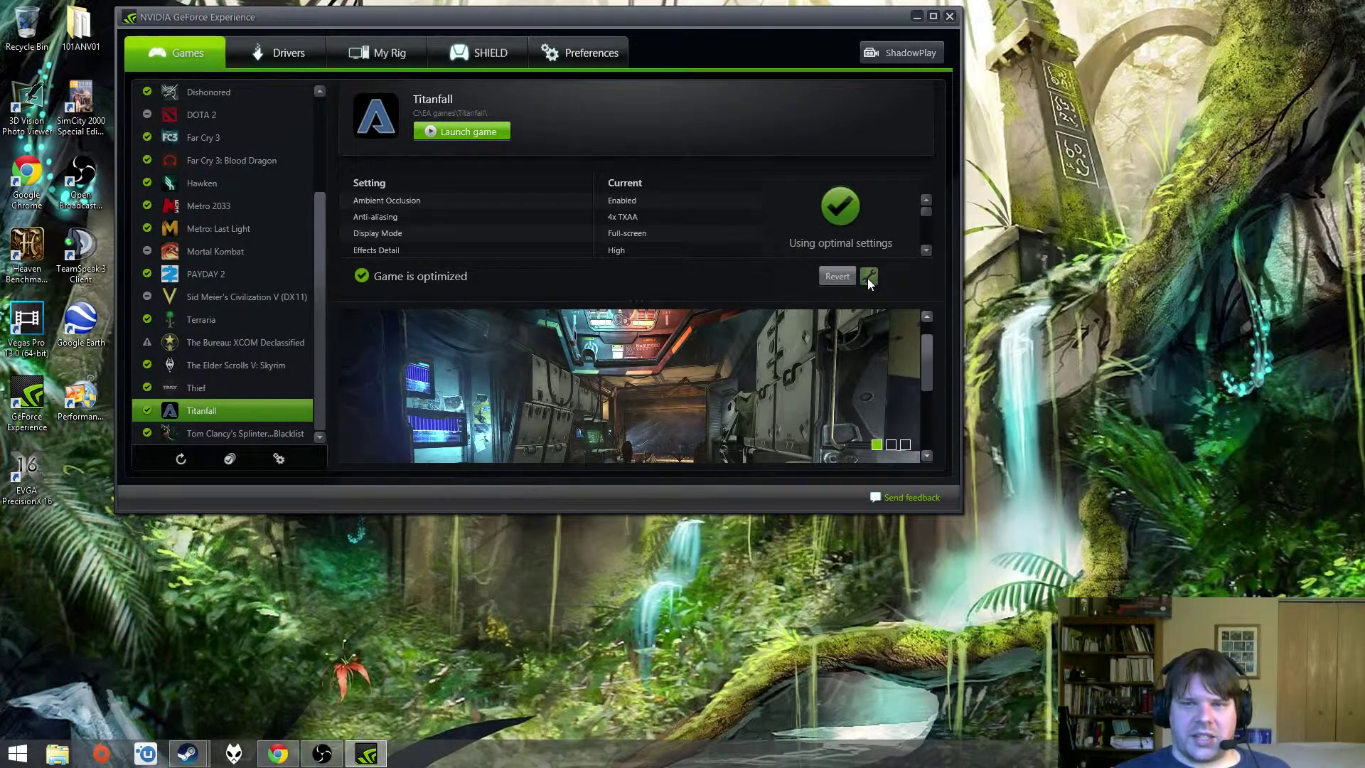
- Examine Titanfall's custom optimization options with the performance-to-quality slider, cancel them, and close GeForce Experience
left_click(868, 277)
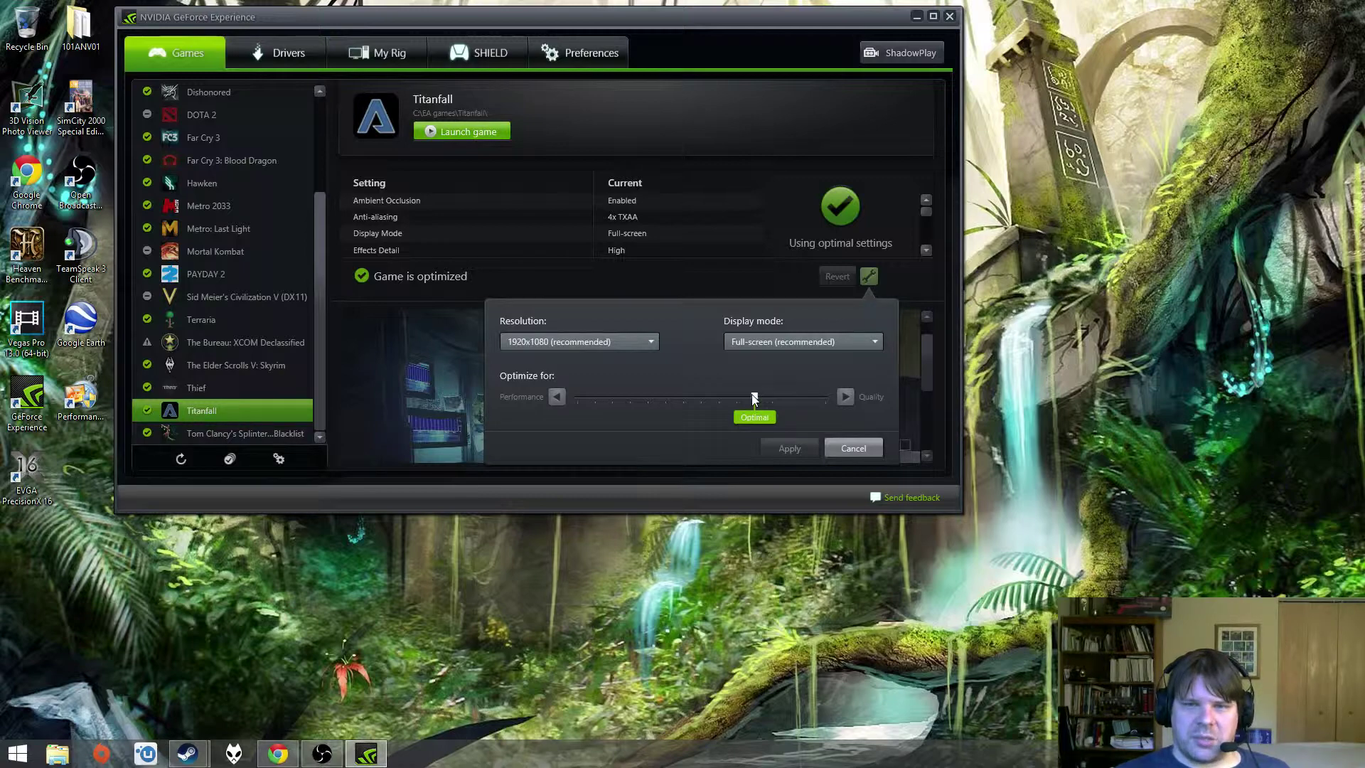
left_click_drag(713, 403, 757, 402)
left_click(852, 448)
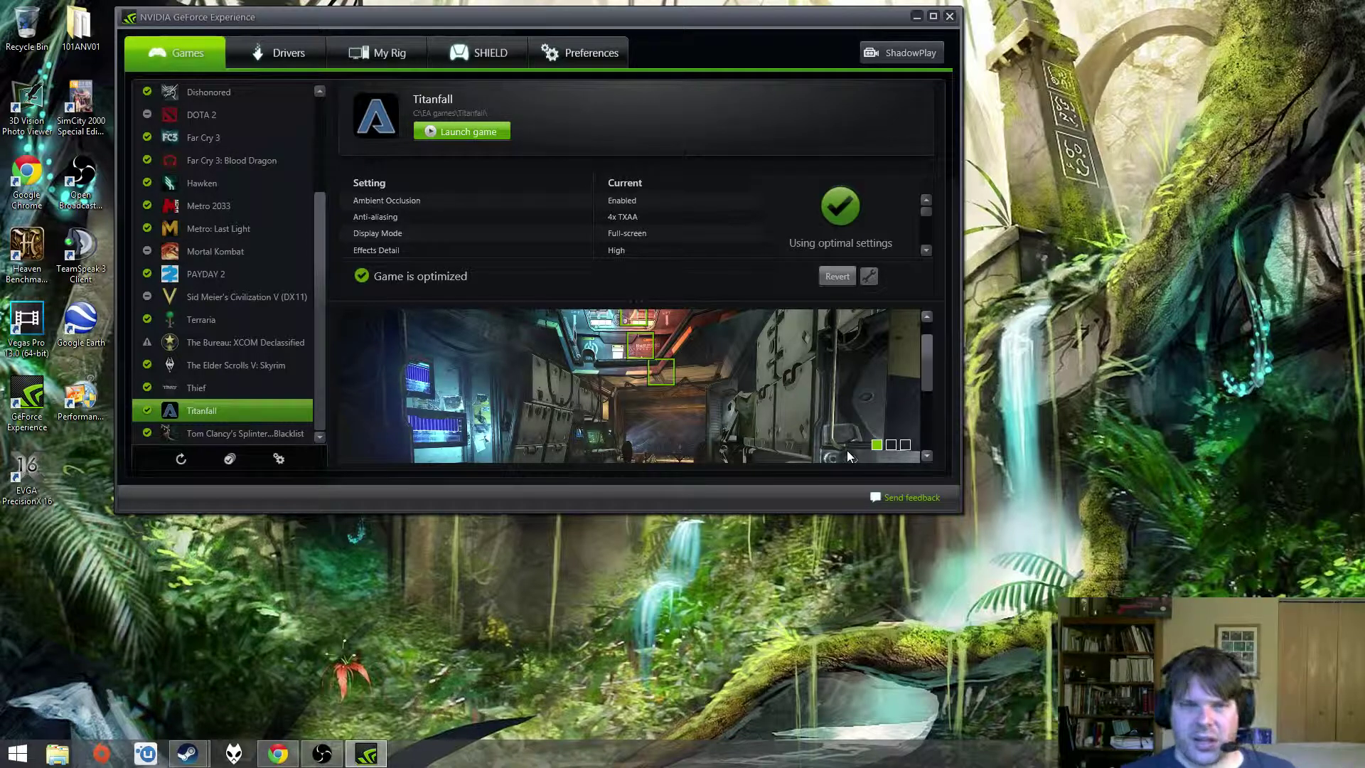
left_click(949, 16)
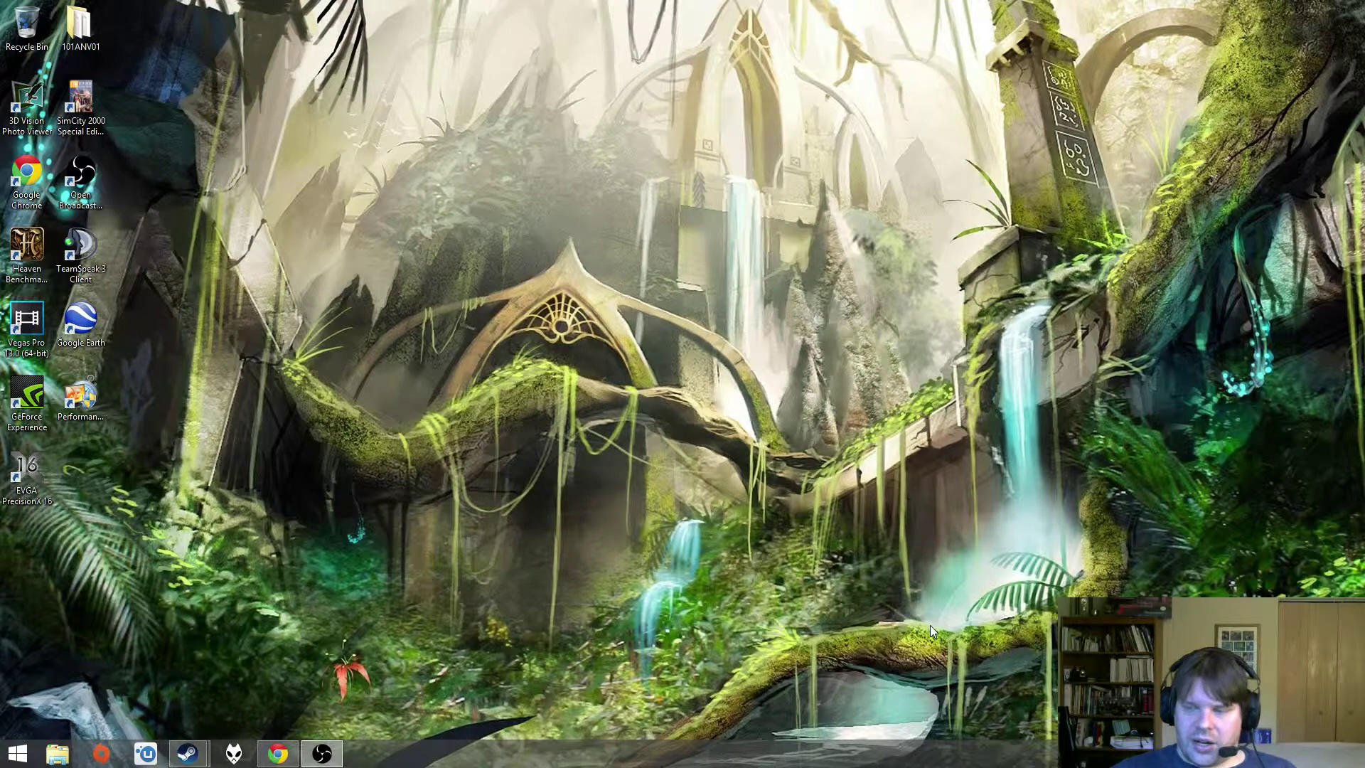